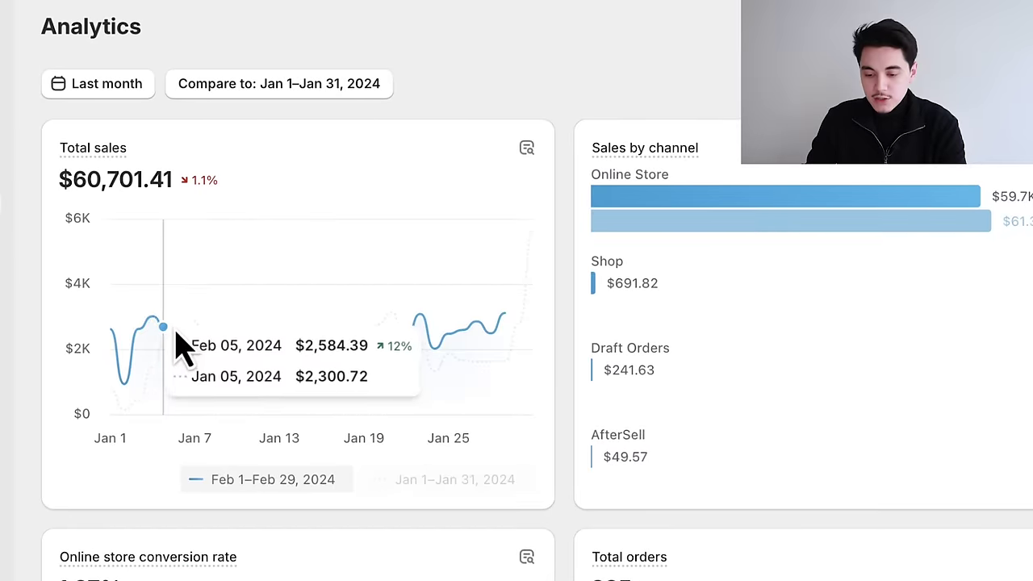
Step: Look through Zendrop's Trendy Products catalog for product ideas and their product costs
mouse_move(282, 295)
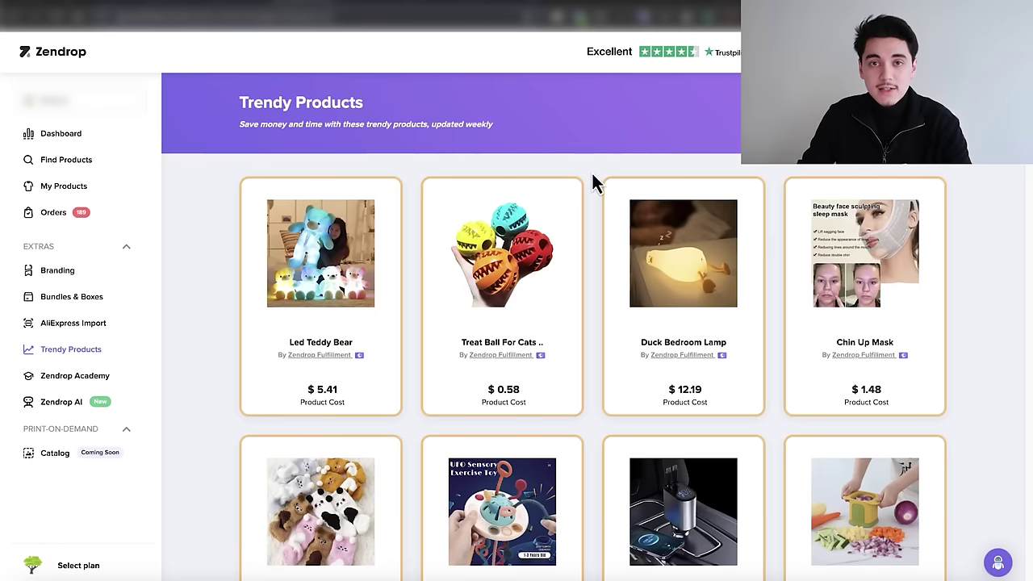
scroll(592, 180, down, 5)
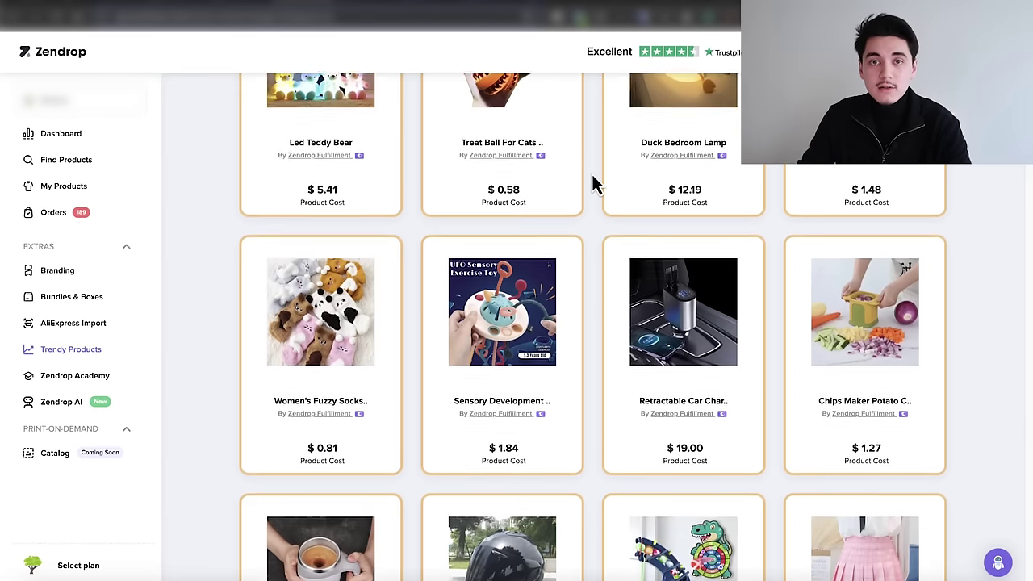
scroll(592, 184, down, 6)
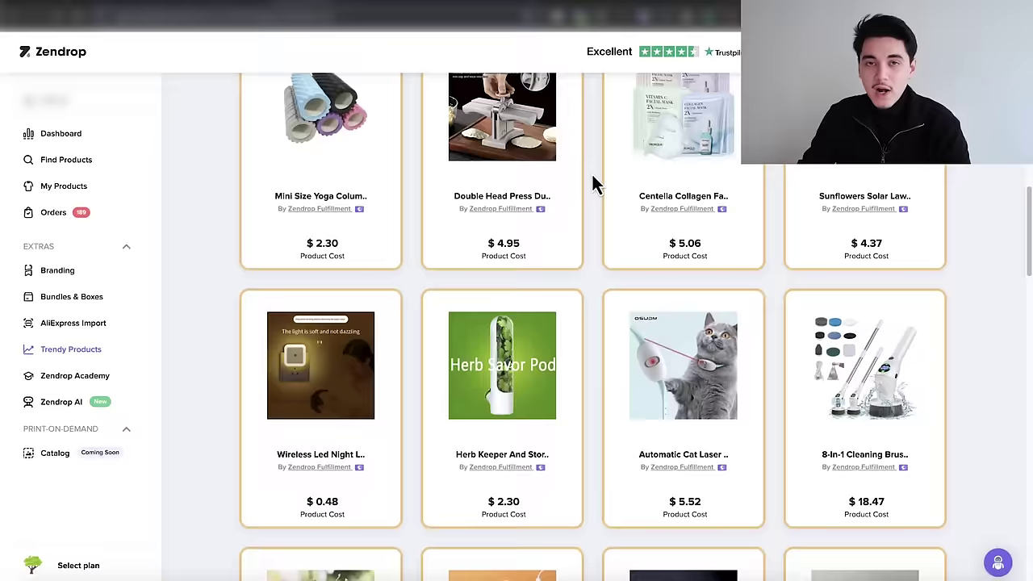
scroll(593, 183, down, 5)
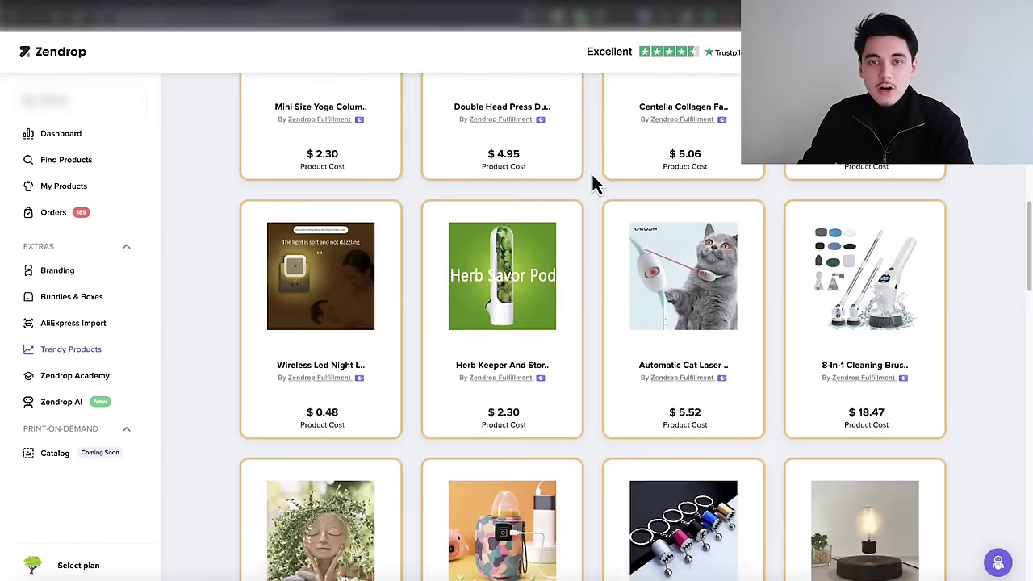
scroll(592, 176, down, 9)
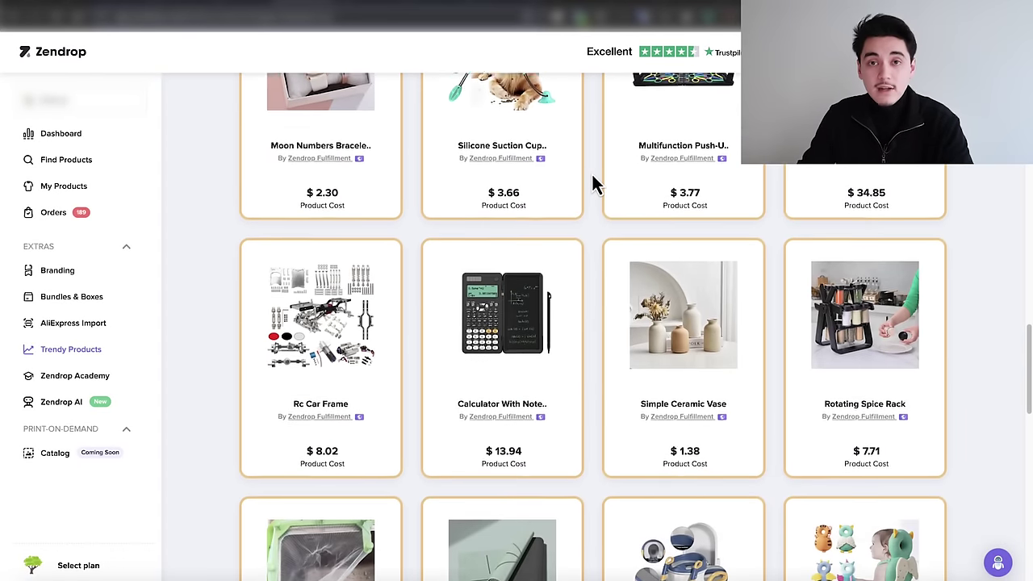
scroll(592, 185, down, 8)
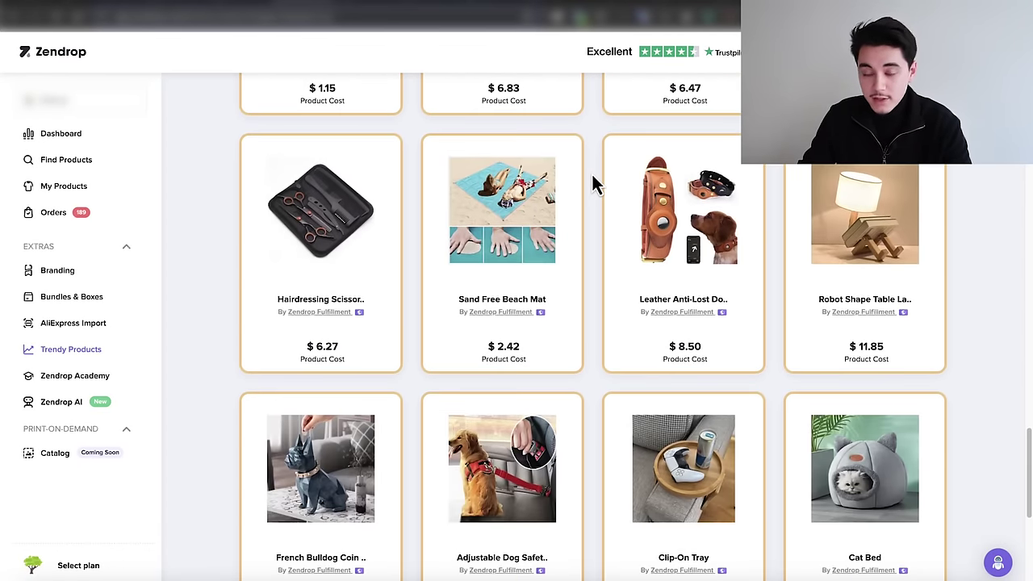
scroll(592, 177, down, 4)
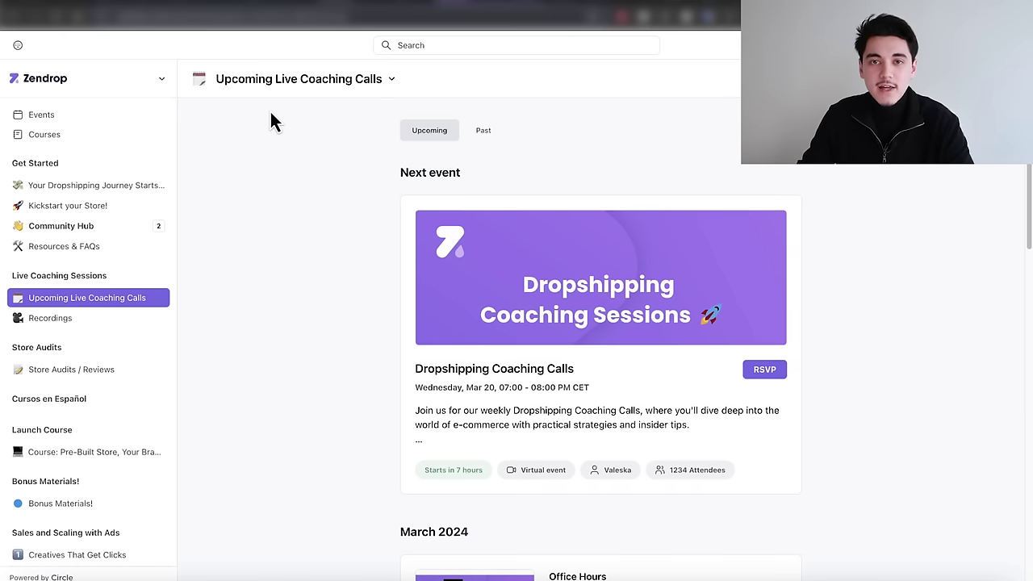
Step: View the Kickstart your Store! course in the Zendrop community and read through the Community Hub posts
click(68, 205)
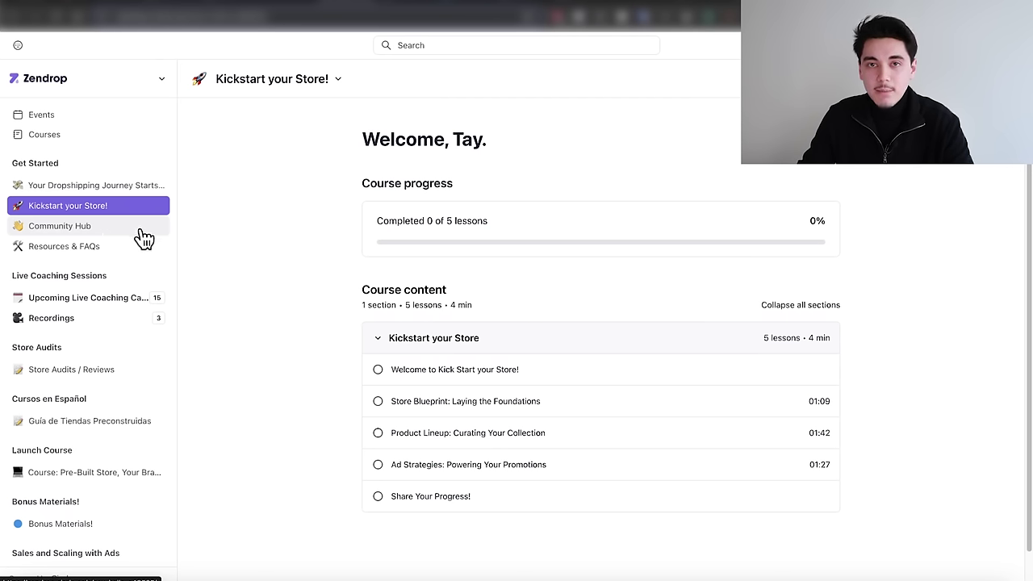
click(138, 229)
scroll(270, 251, down, 5)
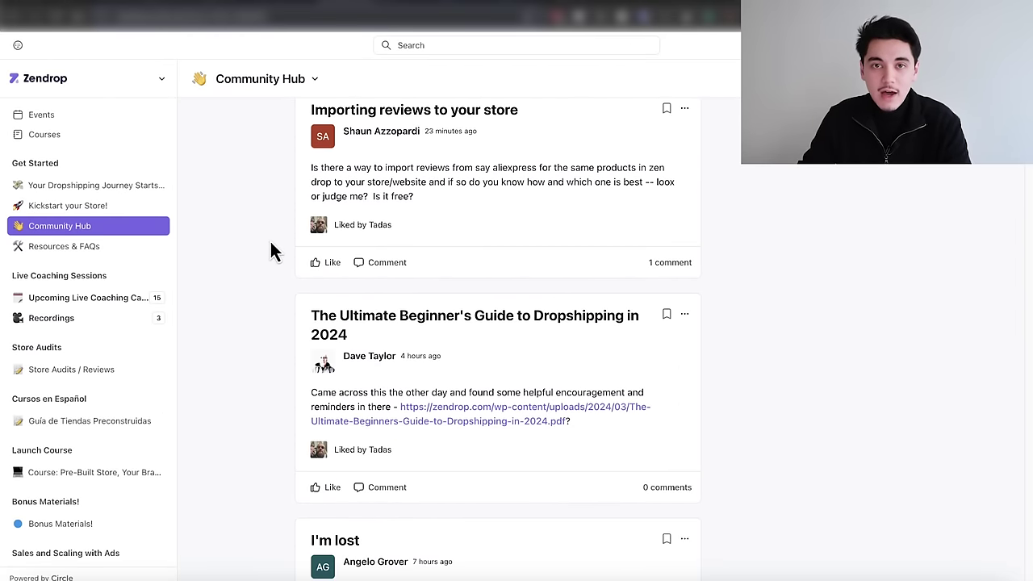
scroll(270, 251, down, 2)
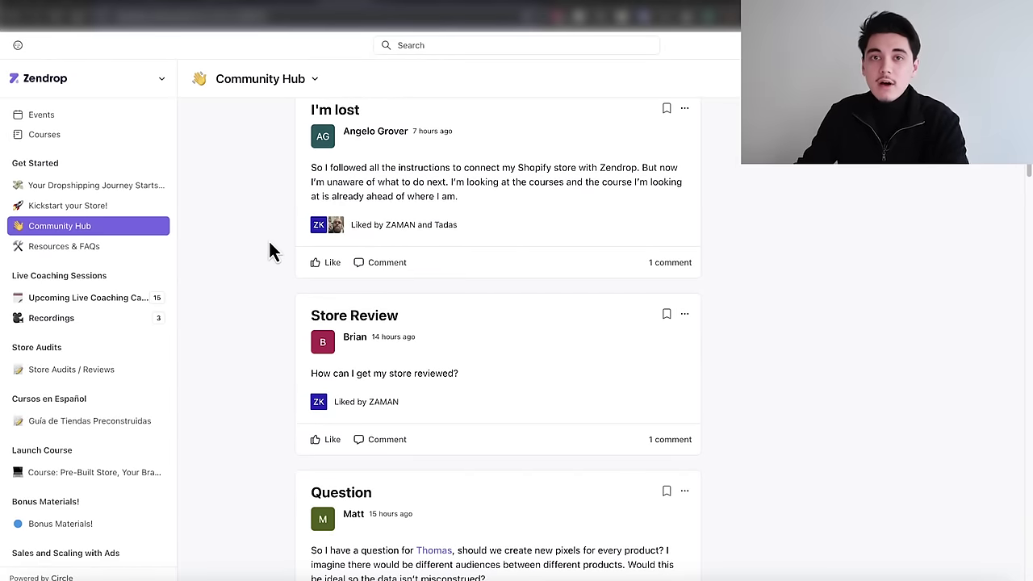
scroll(271, 249, down, 2)
scroll(269, 243, down, 6)
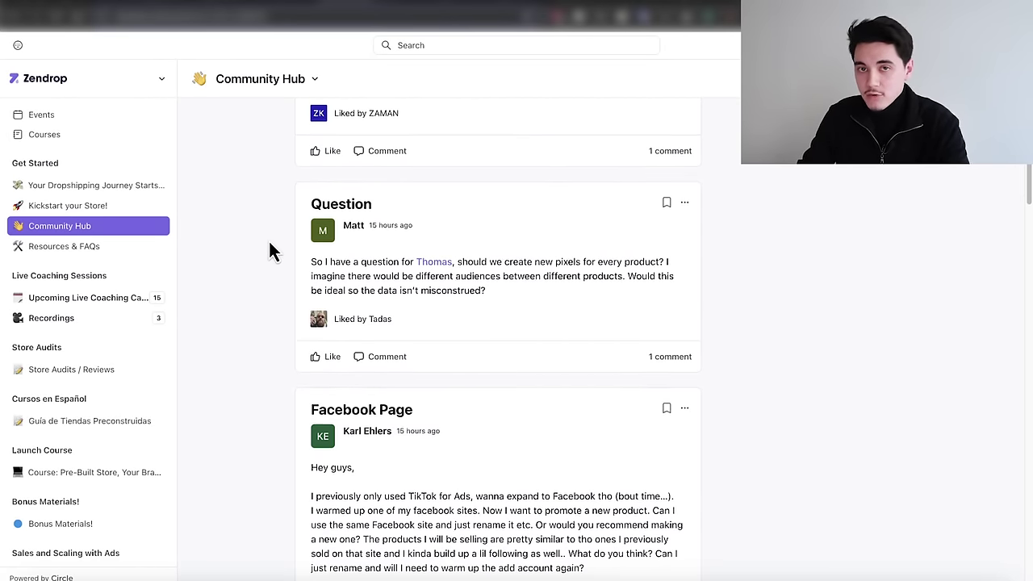
Step: Review the schedule of Upcoming Live Coaching Calls in the Zendrop community
click(63, 247)
click(81, 300)
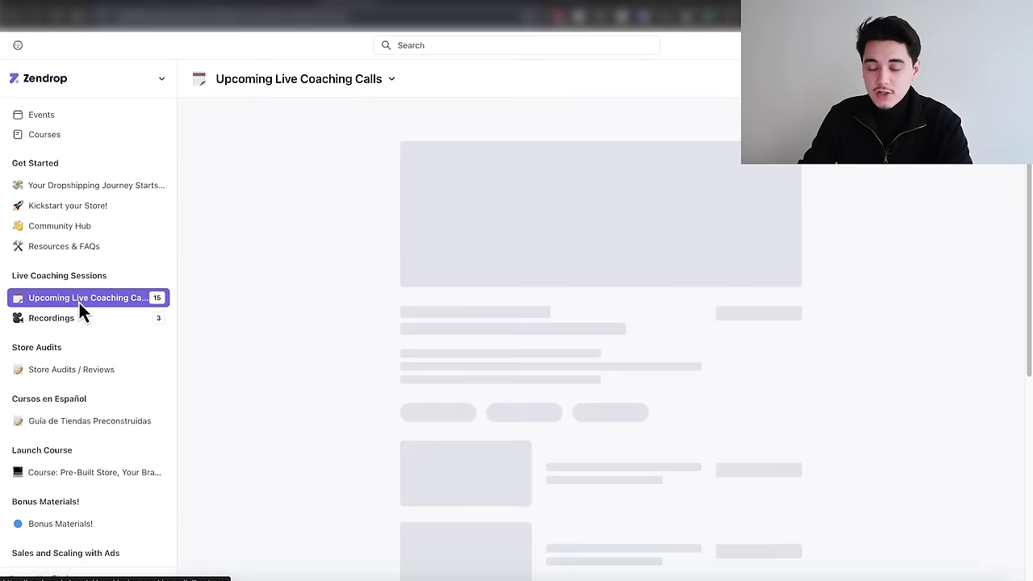
scroll(386, 262, down, 10)
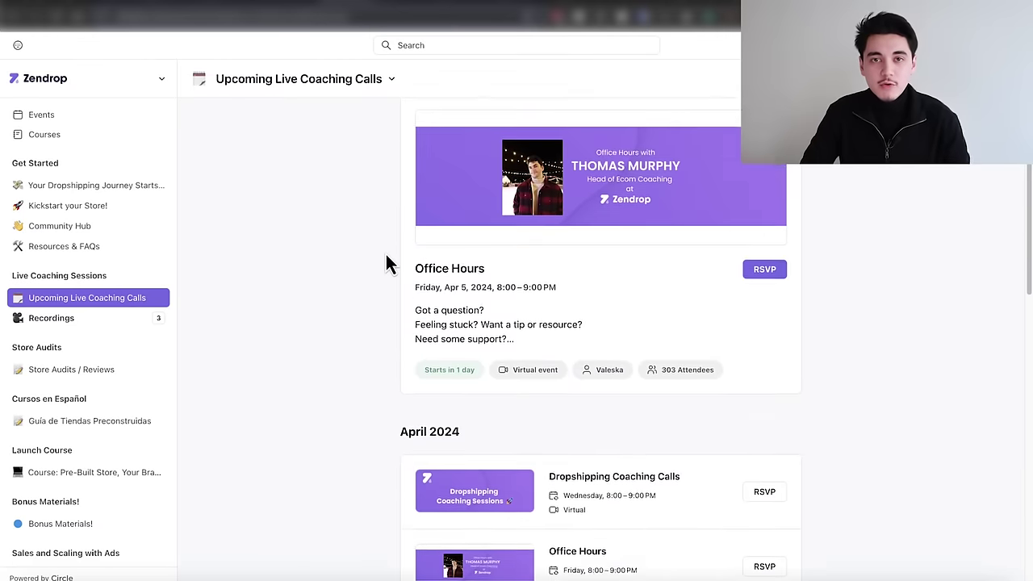
scroll(370, 256, down, 2)
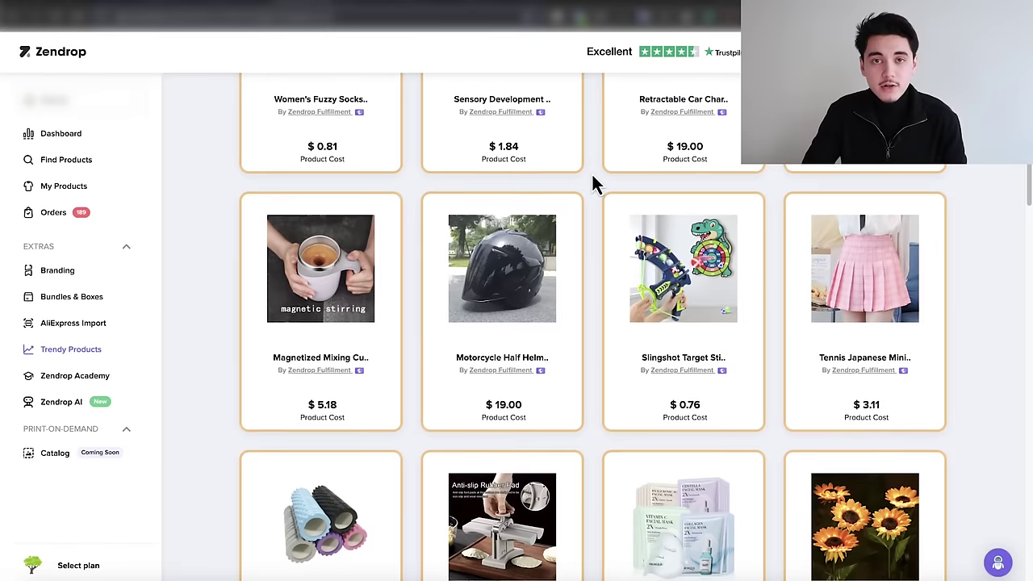
scroll(591, 177, down, 2)
scroll(592, 185, down, 2)
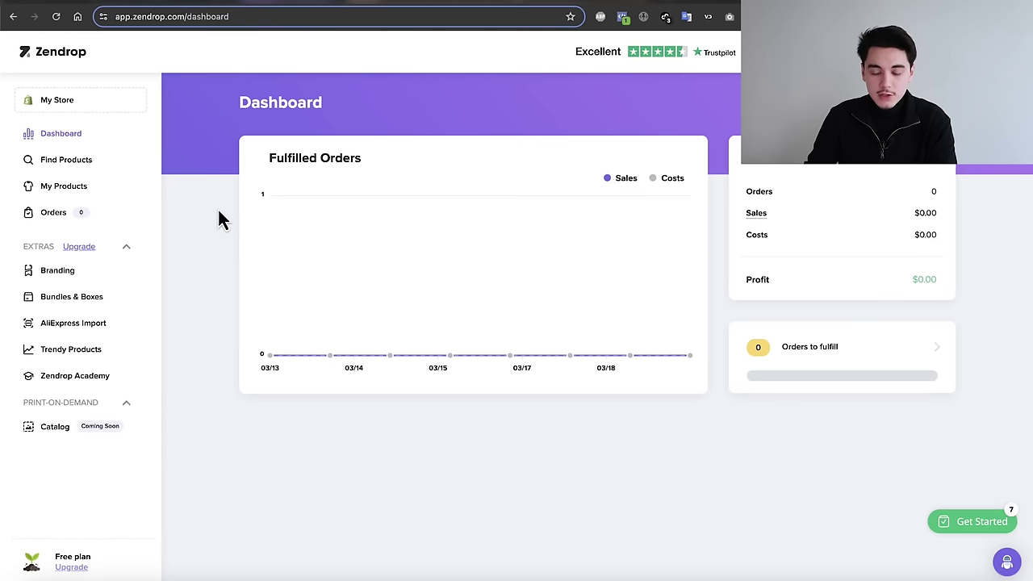
Step: Start Zendrop's AliExpress Import and download its Chrome extension
click(79, 324)
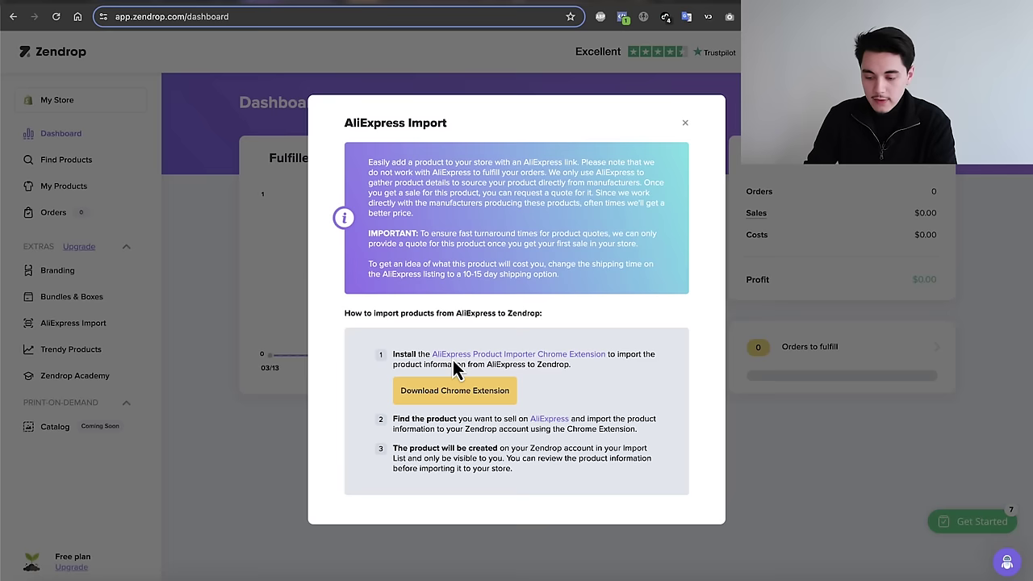
click(466, 401)
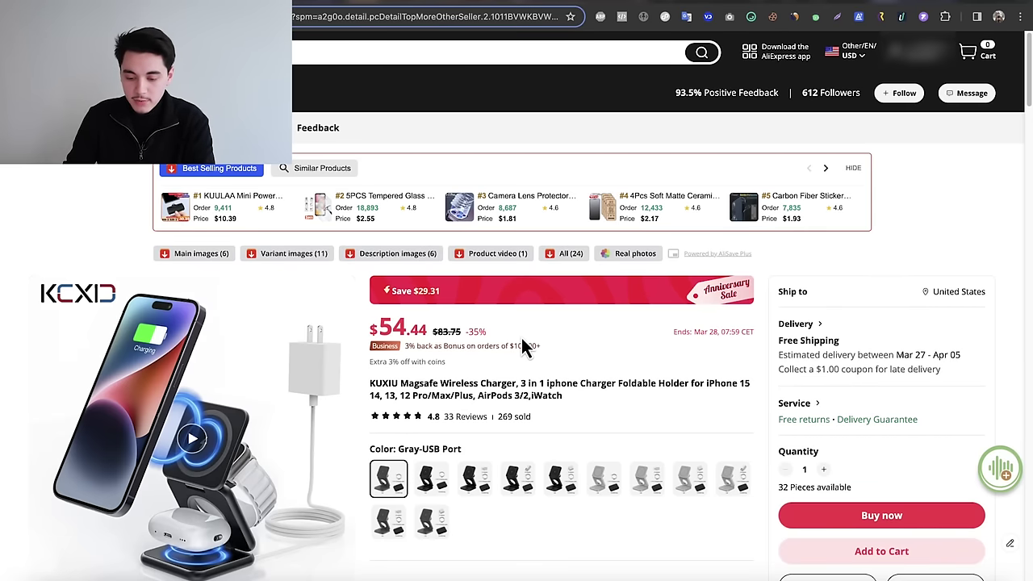
Step: Import the KUXIU Magsafe 3 in 1 wireless charger from its AliExpress page into Zendrop with the Zendrop extension
scroll(468, 323, down, 1)
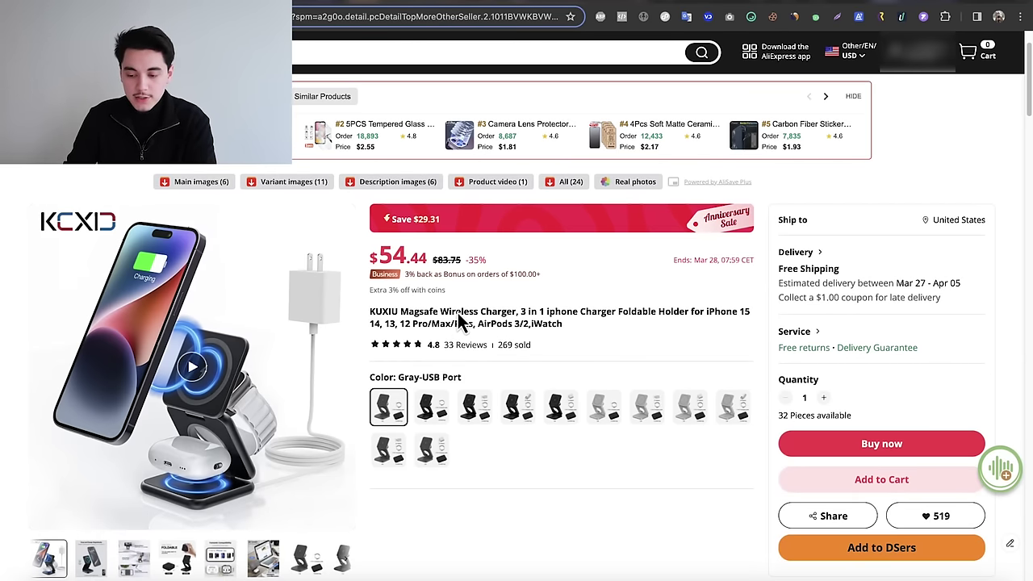
scroll(462, 320, up, 1)
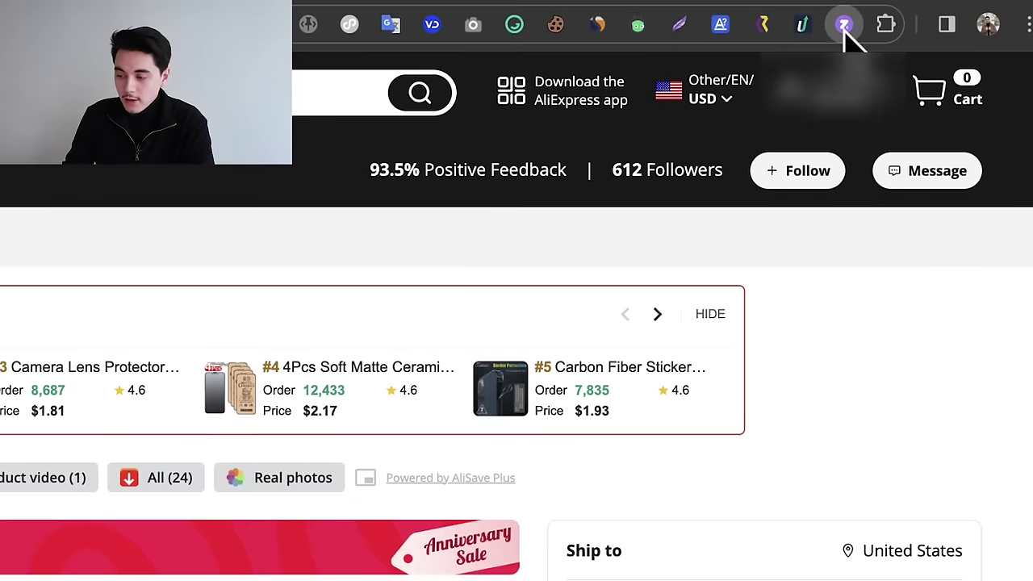
click(924, 16)
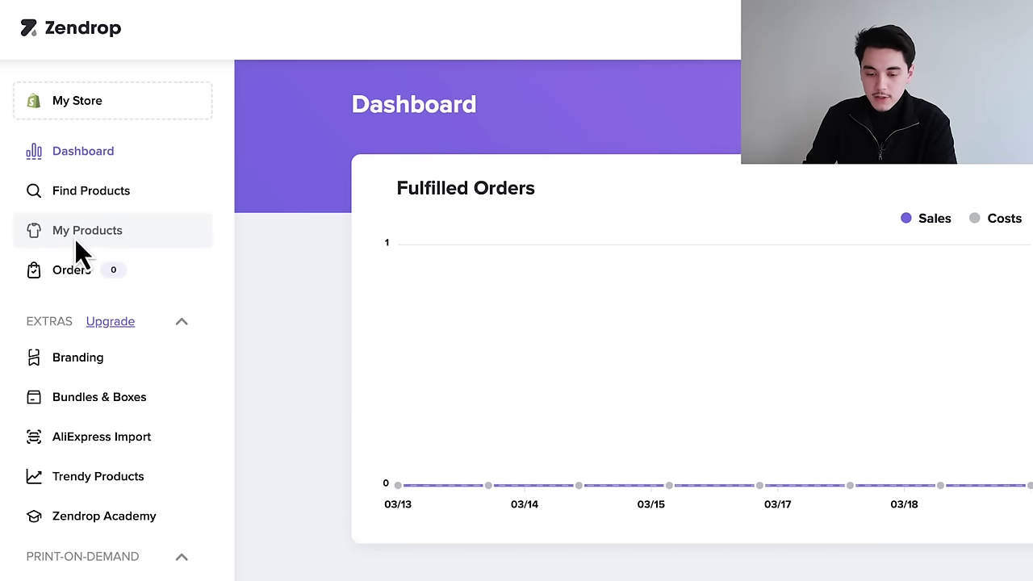
Step: Open the imported KUXIU charger from My Products for review and rename it "Viper 3-in-1 Wireless Charging Station"
click(98, 238)
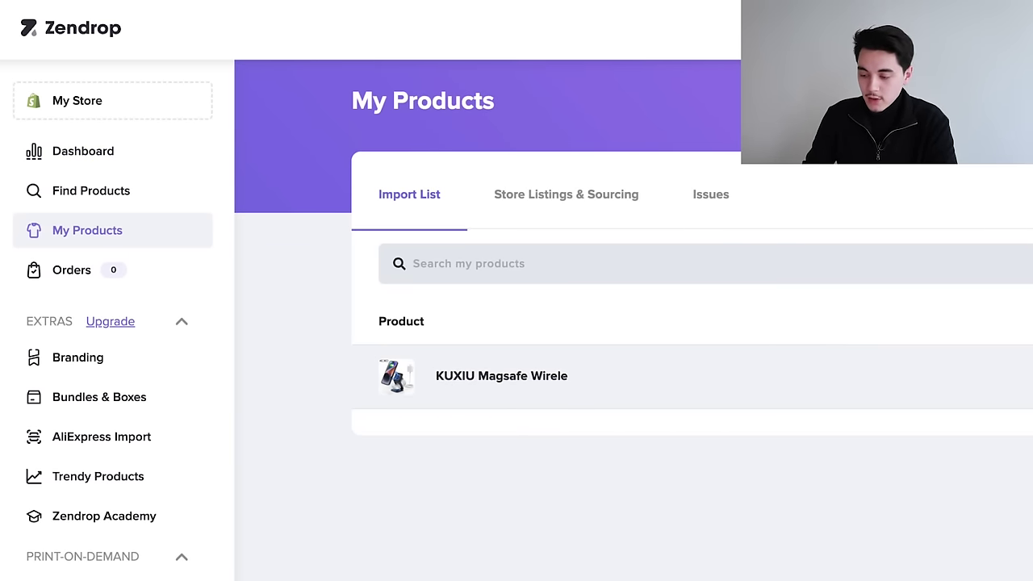
click(772, 383)
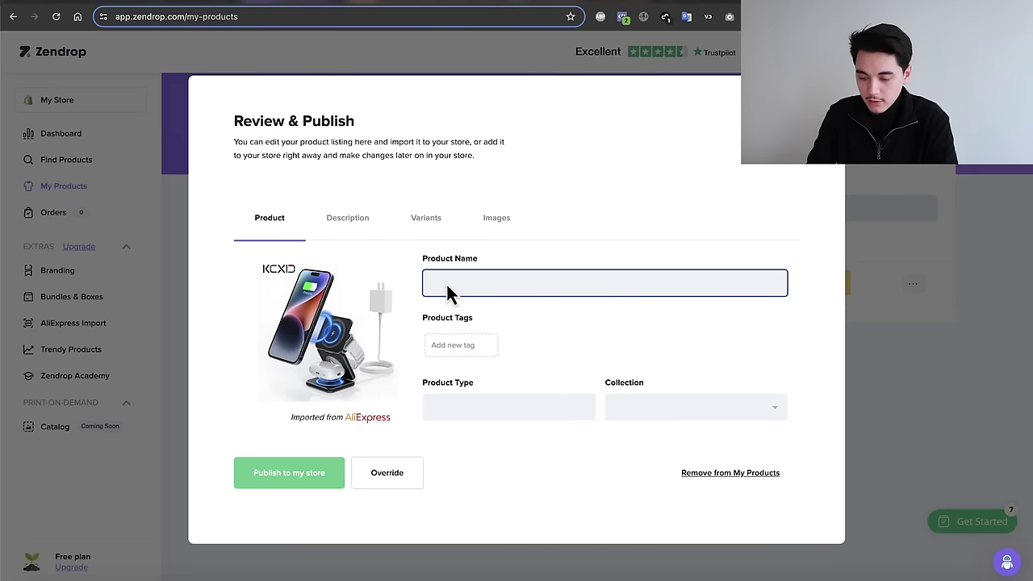
text(Viper 3-in-1 Wireless Cha)
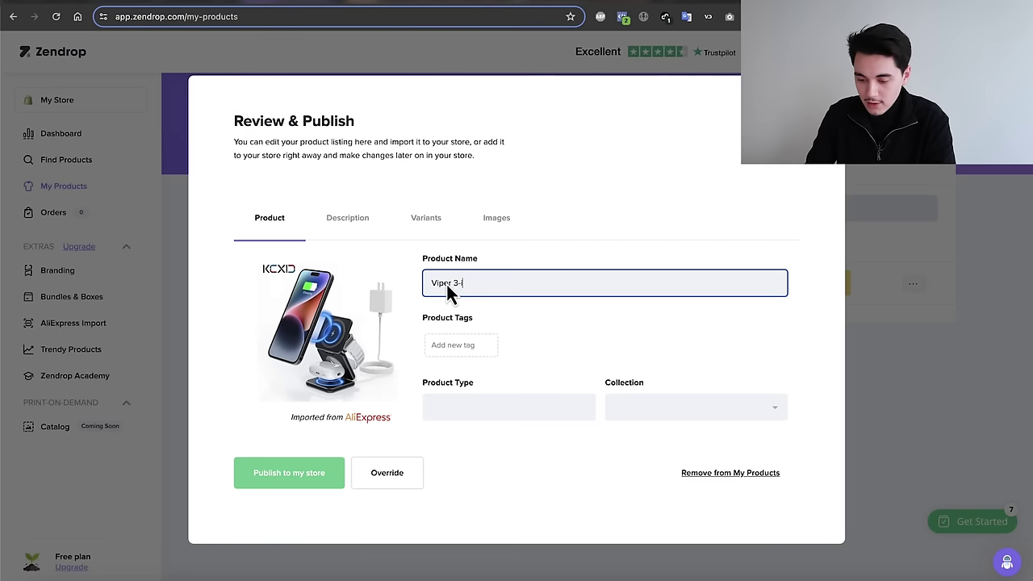
text(rging Station)
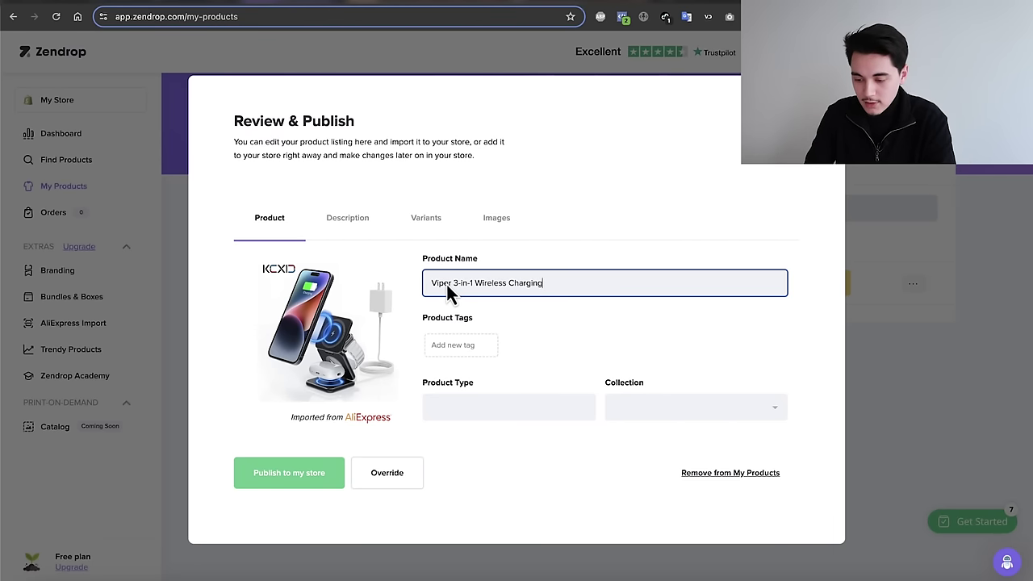
double_click(439, 284)
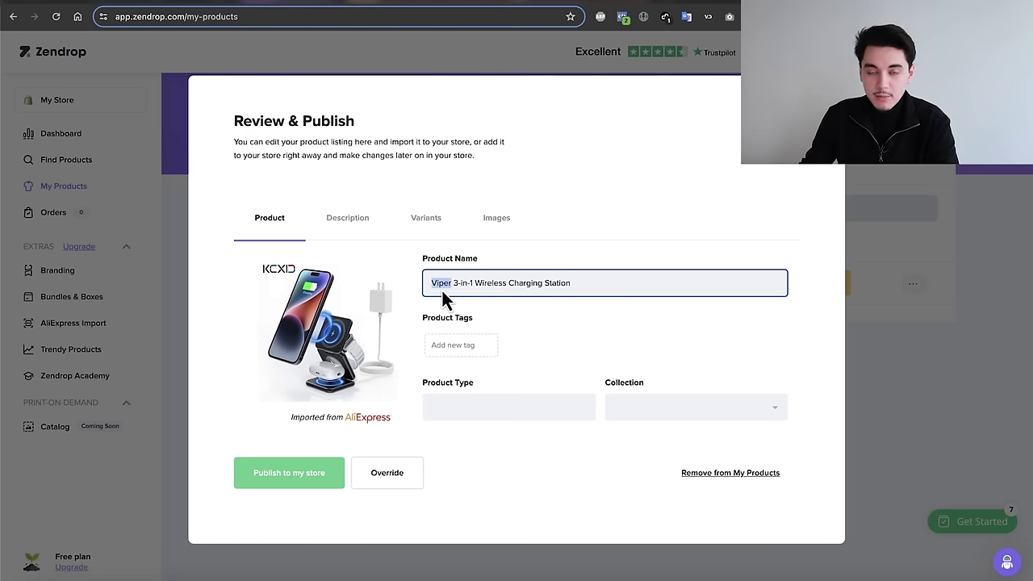
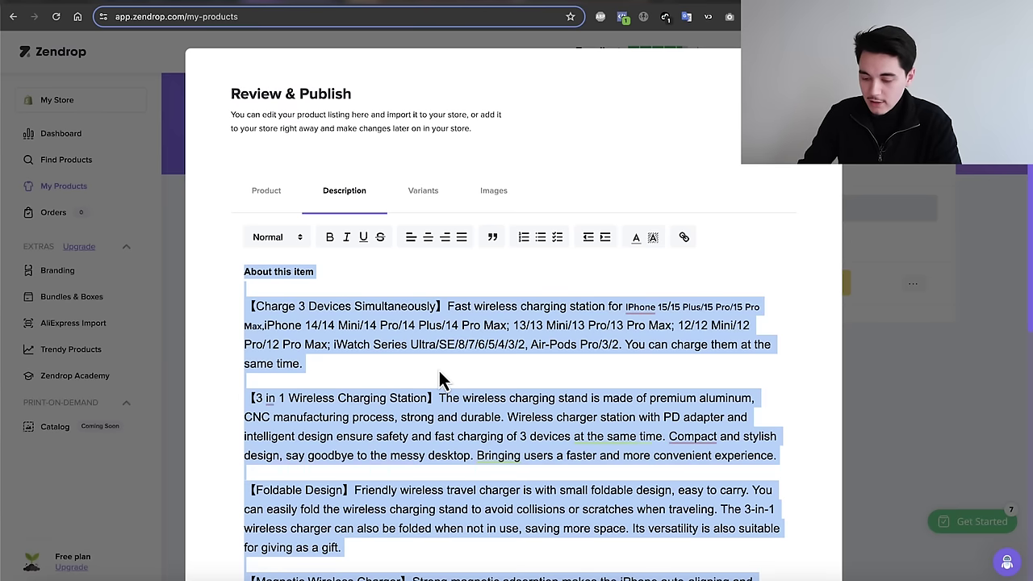
Step: Clear the supplier's product description, check the product images and publish the listing to the store
key(BackSpace)
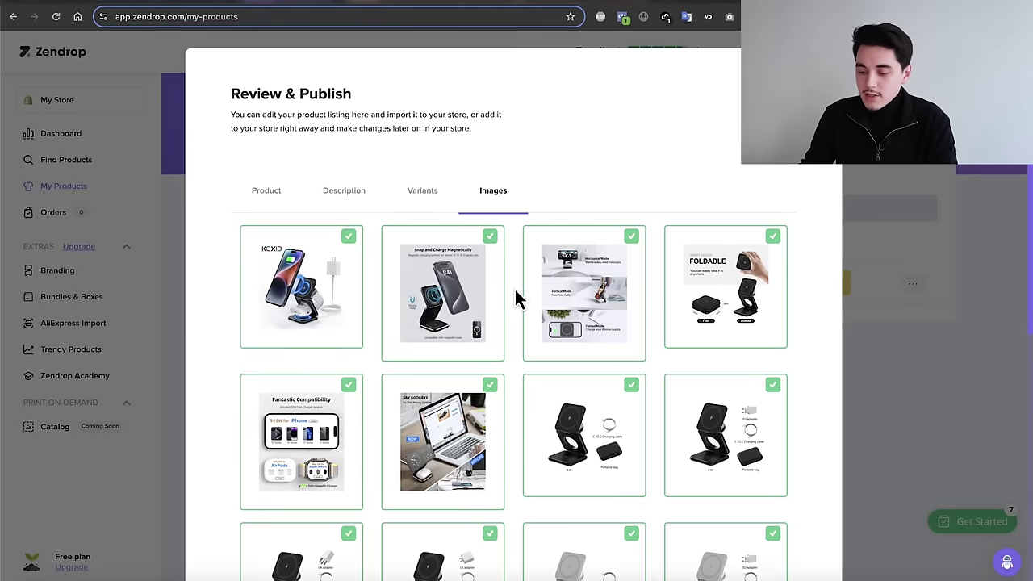
scroll(517, 298, down, 5)
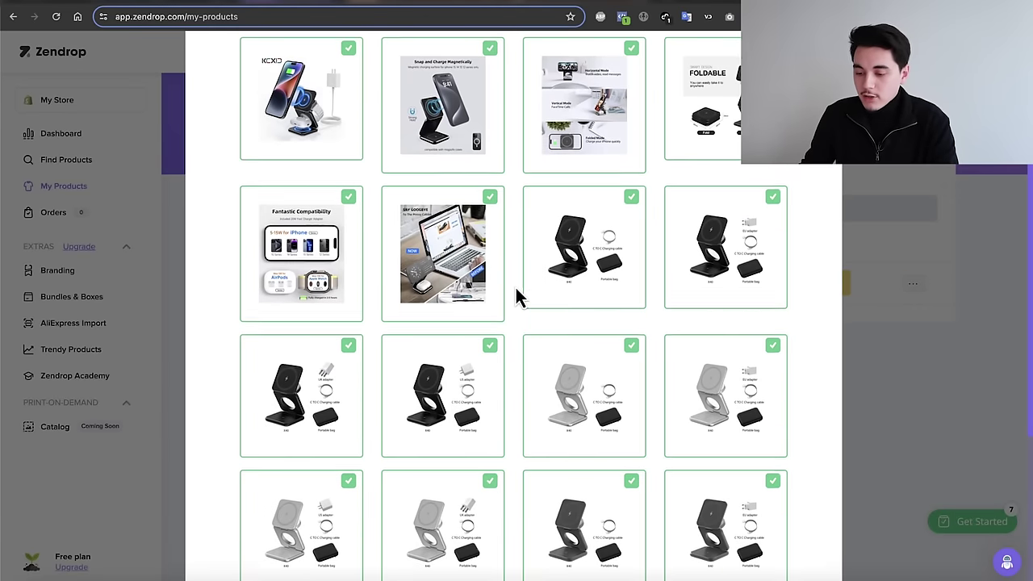
scroll(484, 347, down, 1)
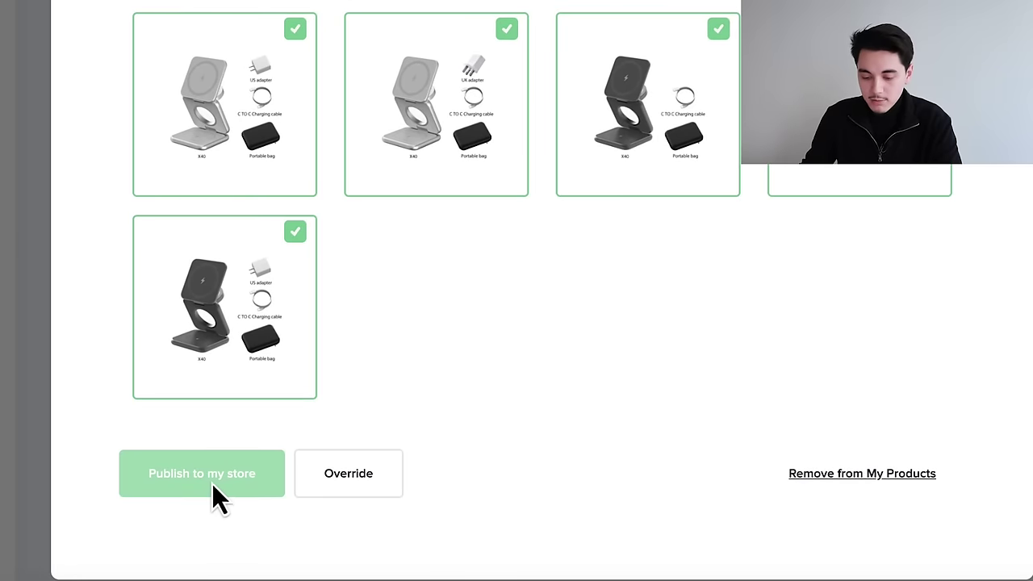
click(289, 503)
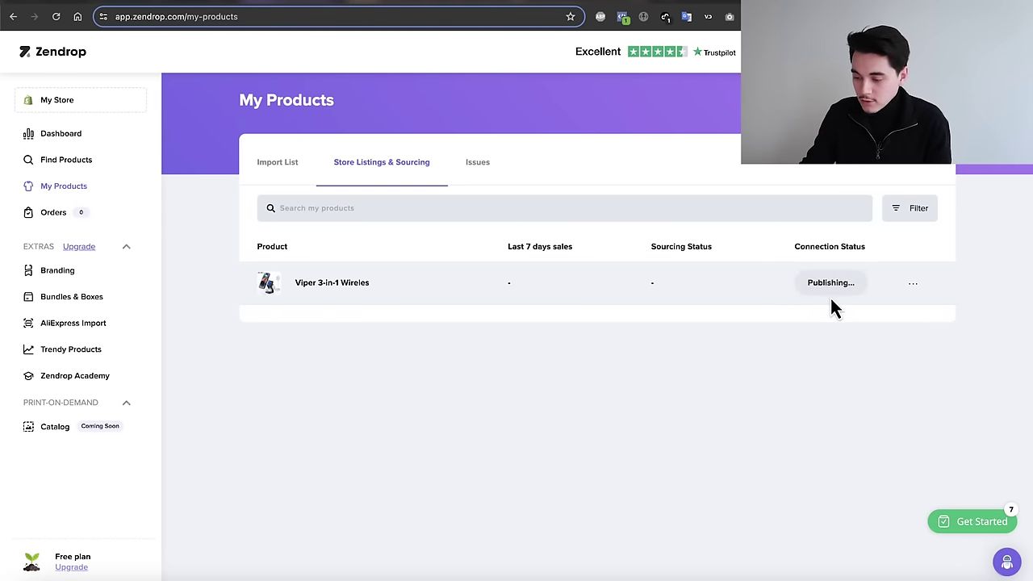
click(685, 339)
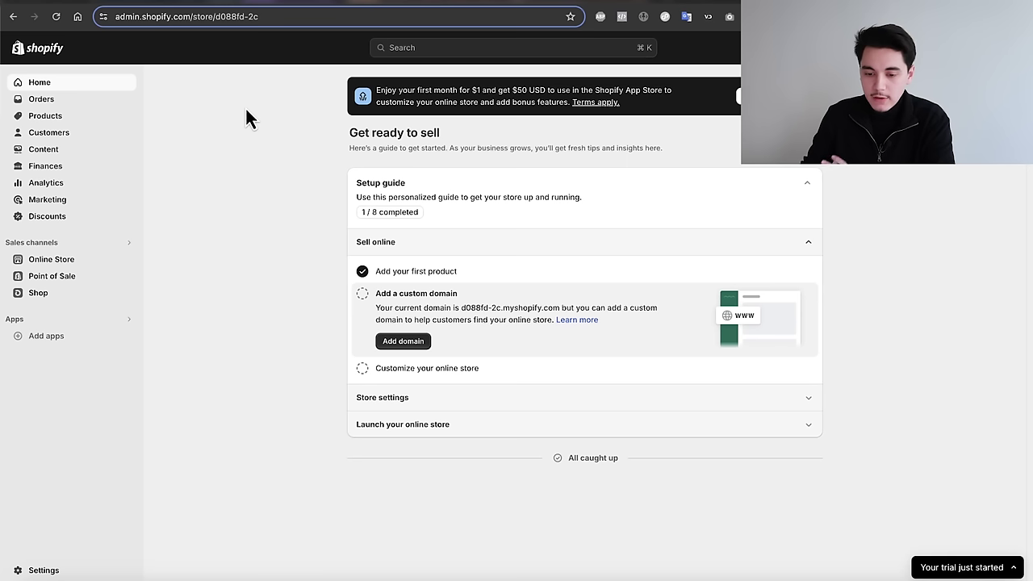
Step: Open the Viper 3-in-1 Wireless Charging Station product in the Shopify admin
click(51, 117)
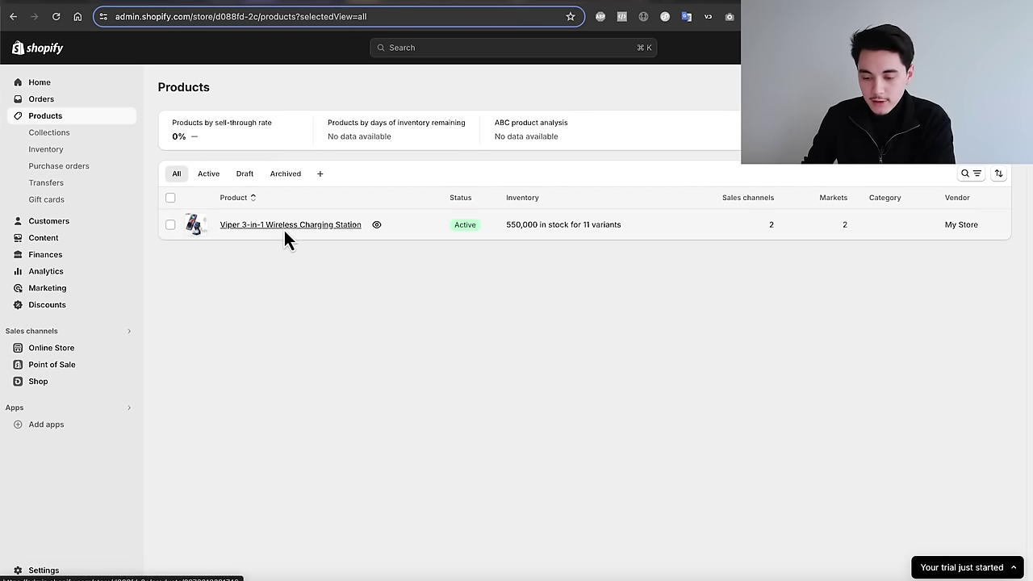
click(276, 228)
Step: Edit the product's Color option and delete every value except Black-USB Port and Black-EU Plug
scroll(265, 263, down, 10)
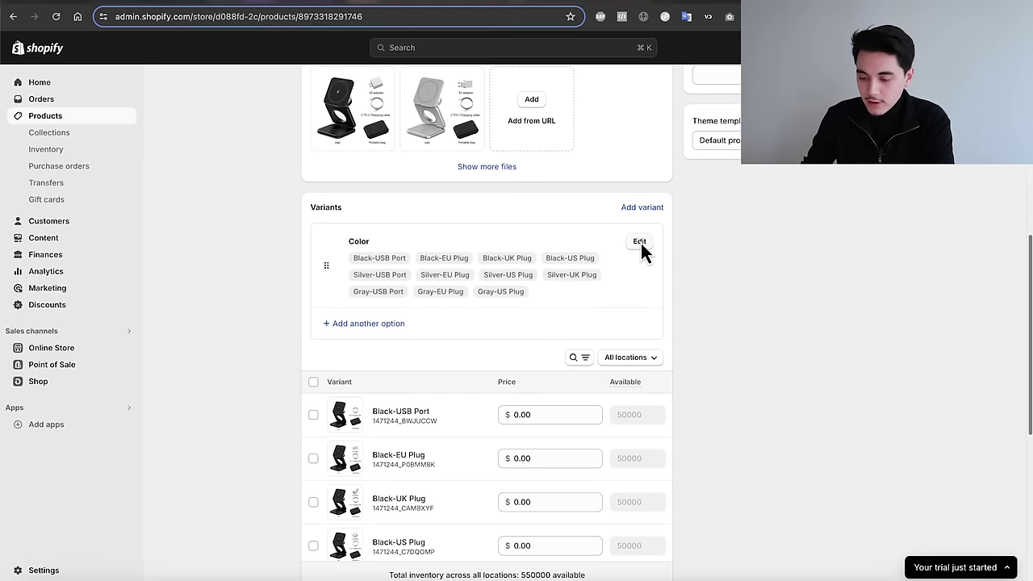
click(639, 242)
scroll(643, 287, down, 1)
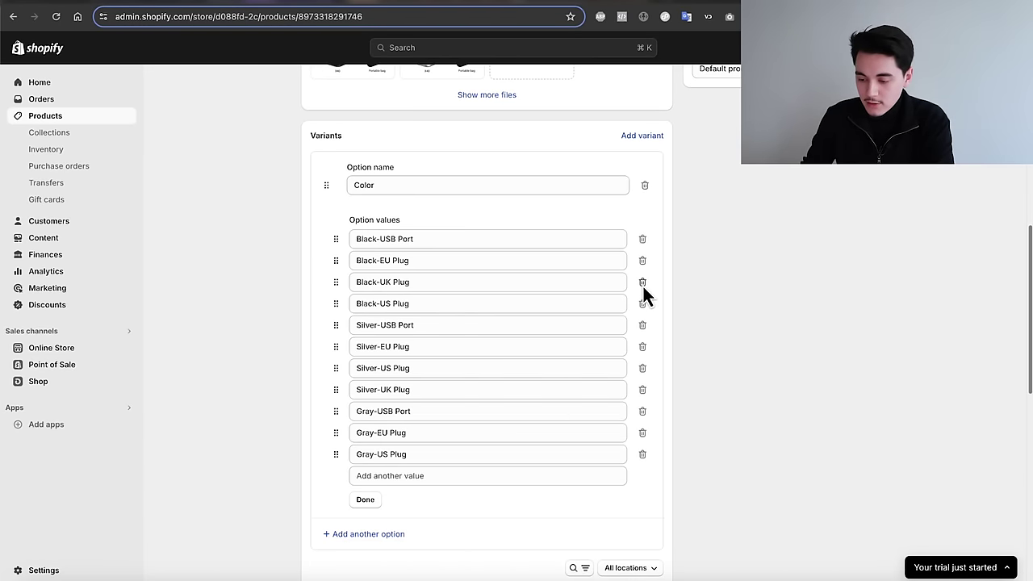
double_click(643, 284)
triple_click(643, 286)
triple_click(643, 286)
click(643, 286)
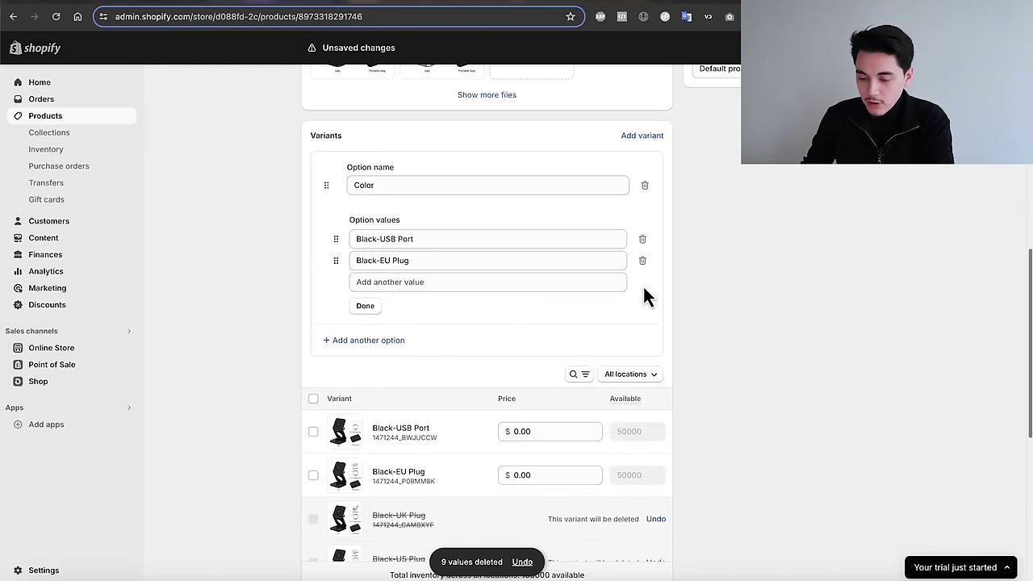
Step: Rename the two remaining Color values to Black and Silver and finish editing the option
scroll(318, 298, up, 5)
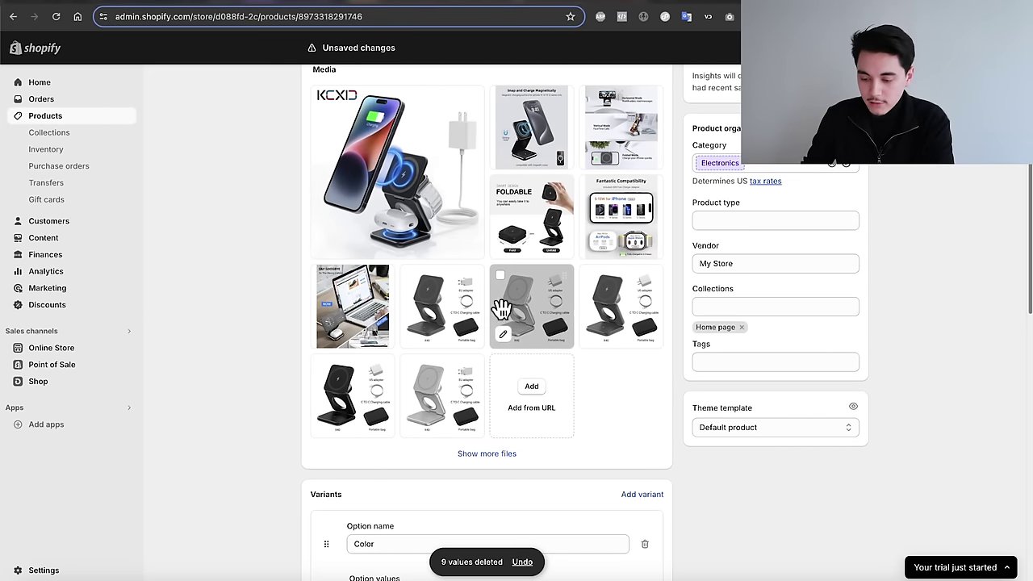
scroll(484, 347, down, 3)
triple_click(389, 378)
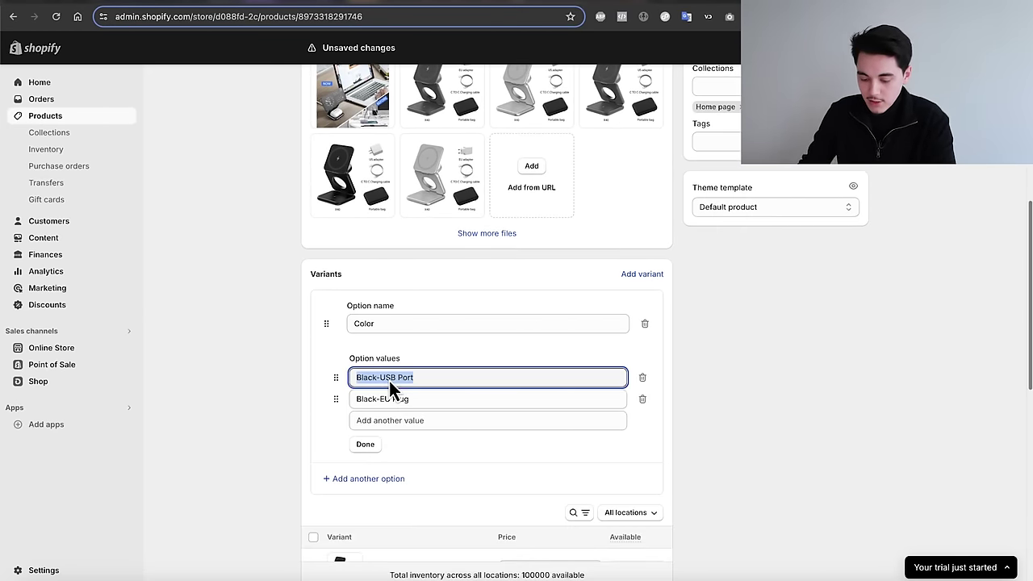
text(Black)
triple_click(342, 348)
text(Silver)
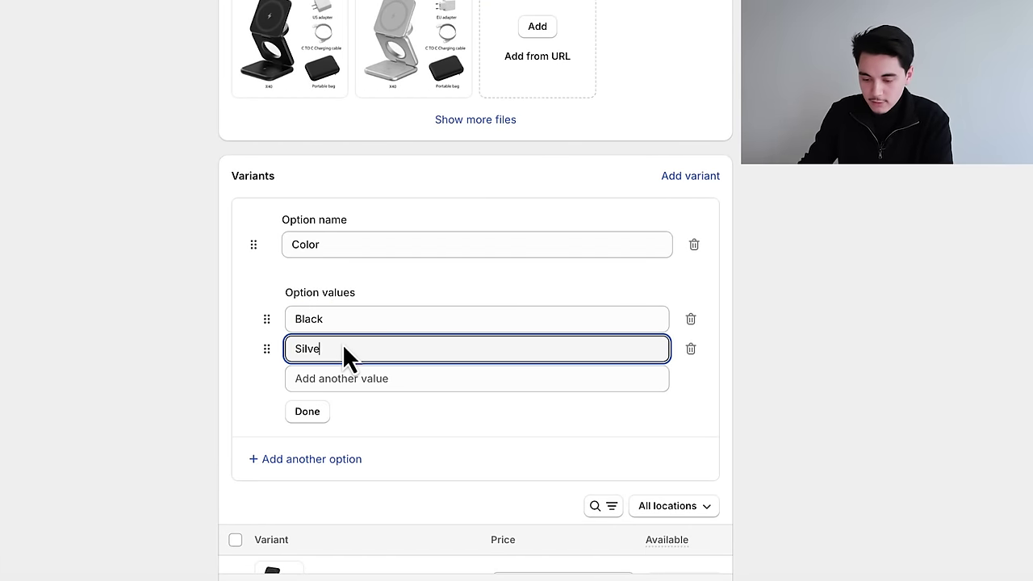
click(307, 412)
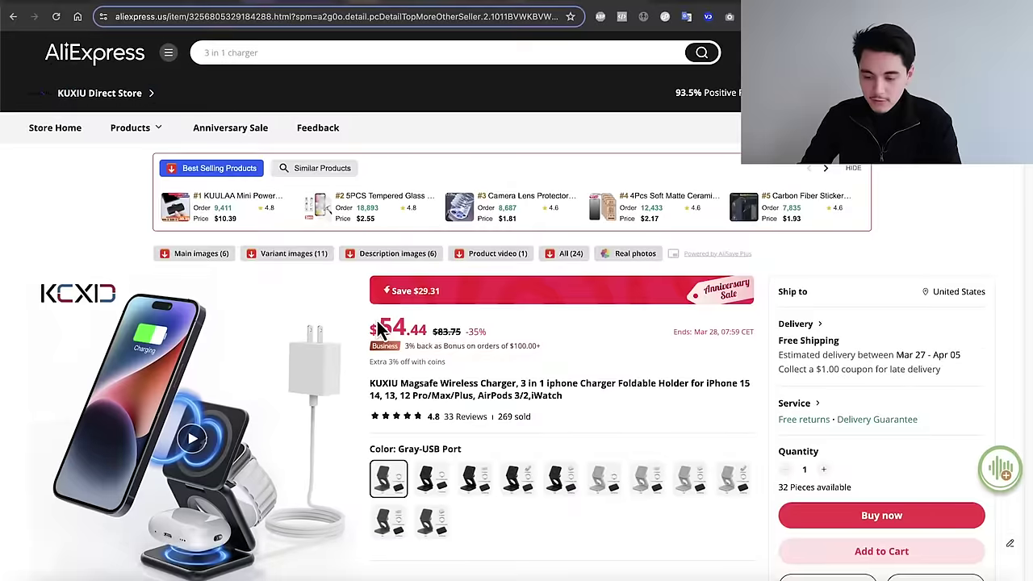
Step: Check the product's AliExpress price, then set both the Black and Silver variants to $79.99 in Shopify
scroll(396, 321, down, 1)
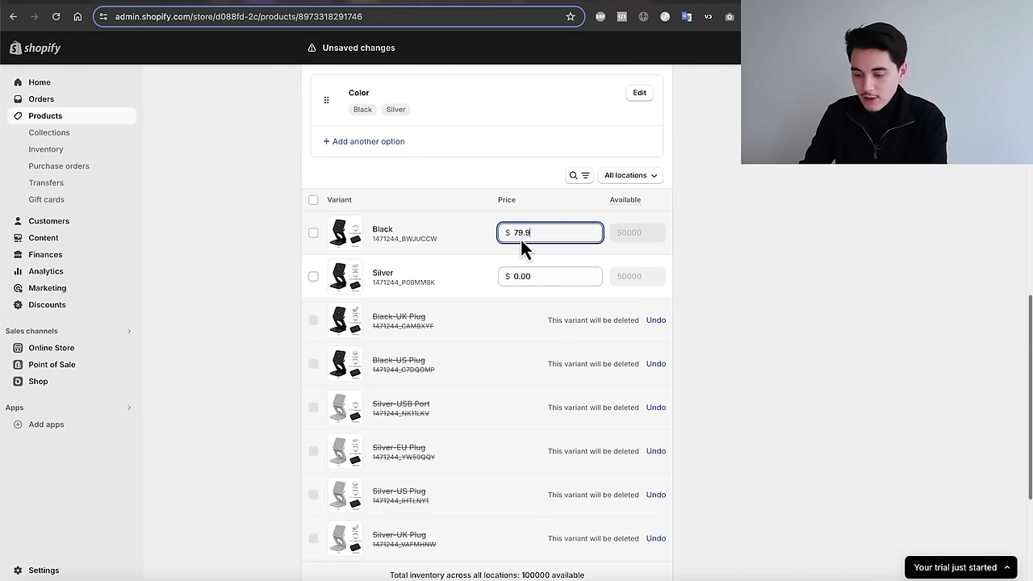
text(9)
click(534, 277)
text(79.9)
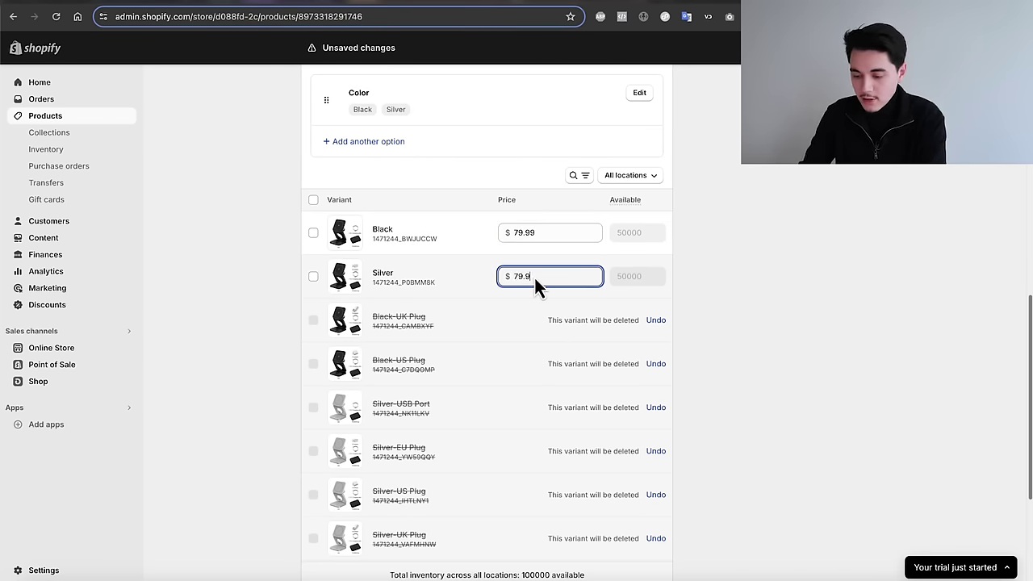
text(9)
key(Return)
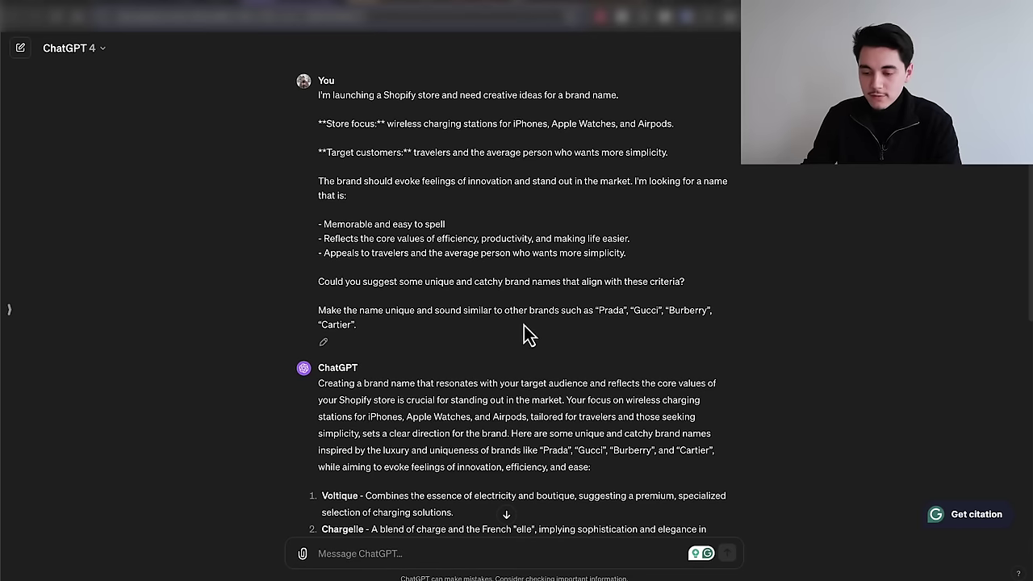
Step: Switch to ChatGPT and review the suggested brand names for the charging-station store, singling out Voltara
scroll(477, 244, down, 5)
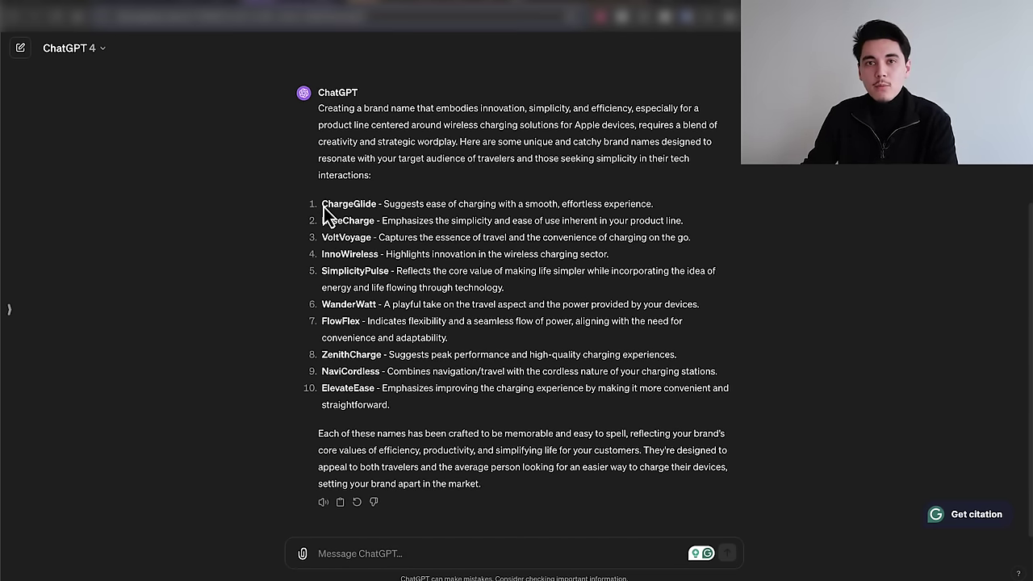
drag(392, 405, 323, 197)
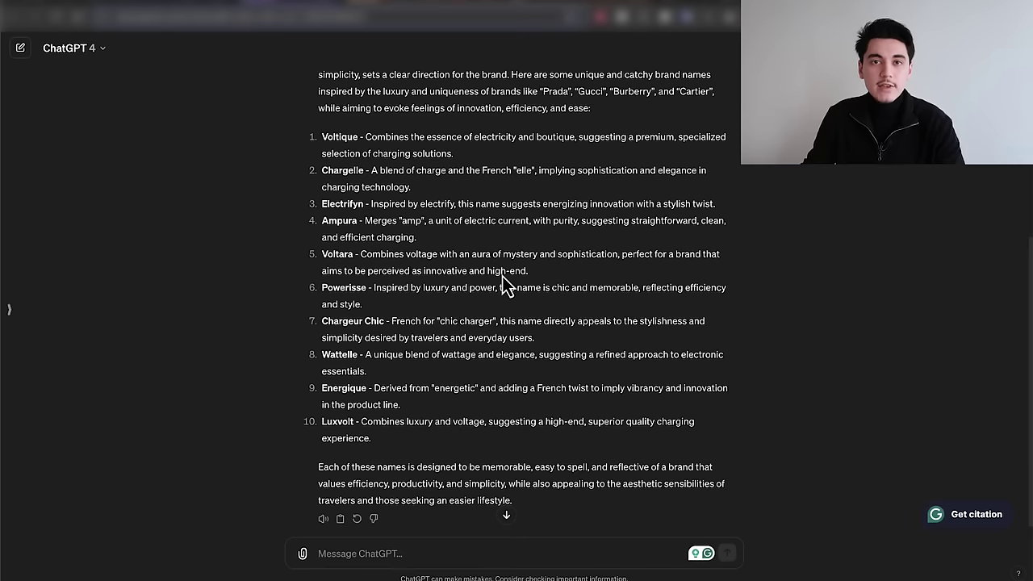
double_click(338, 254)
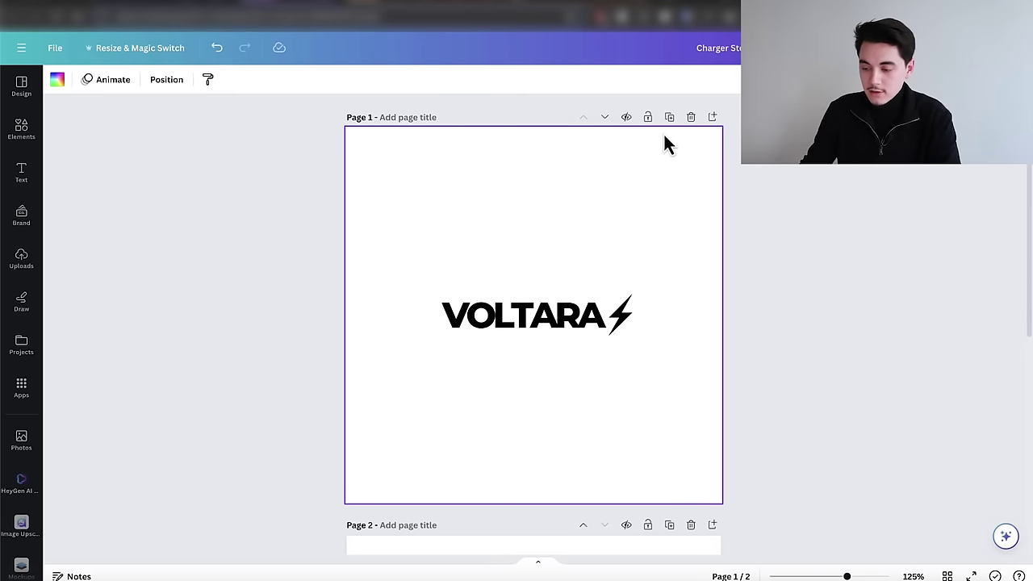
Step: In Canva, duplicate the page with the finished VOLTARA logo and delete the logo from the copy
click(669, 118)
drag(650, 376, 477, 300)
key(Delete)
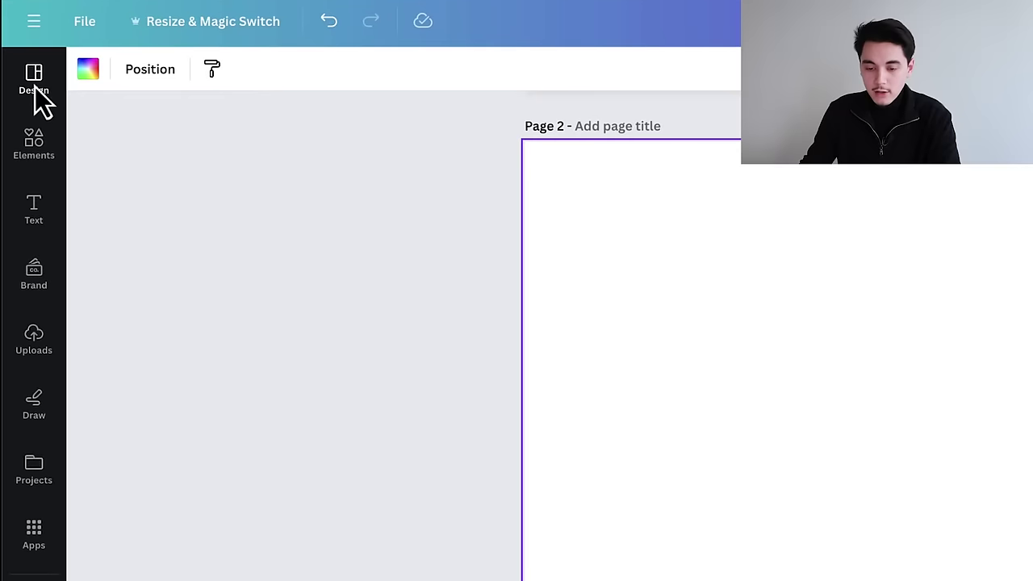
Step: Search the design templates for "logo" and apply the black white Thunder logo template to page 2
click(34, 80)
click(203, 82)
text(logo)
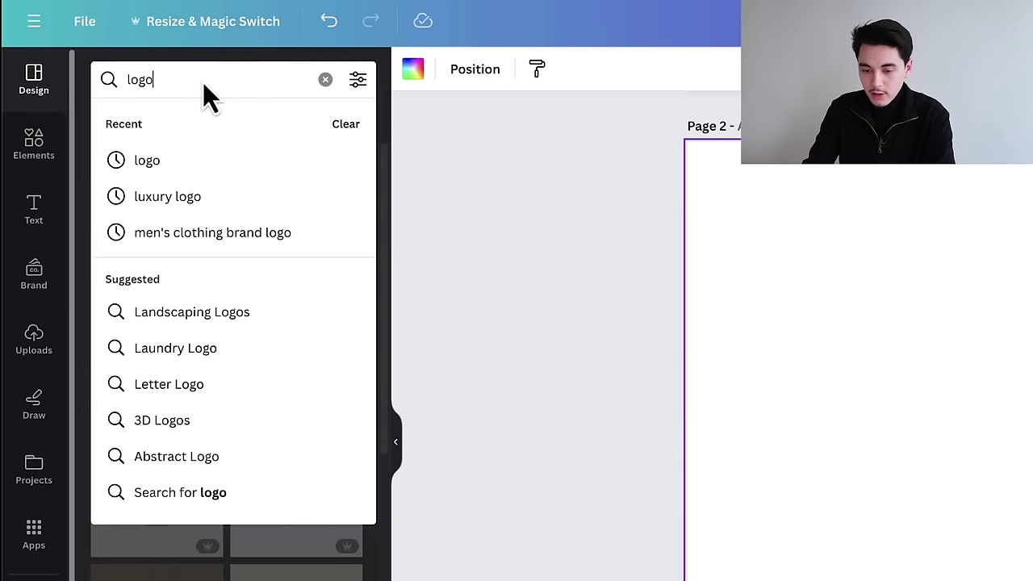
key(Return)
scroll(228, 266, down, 5)
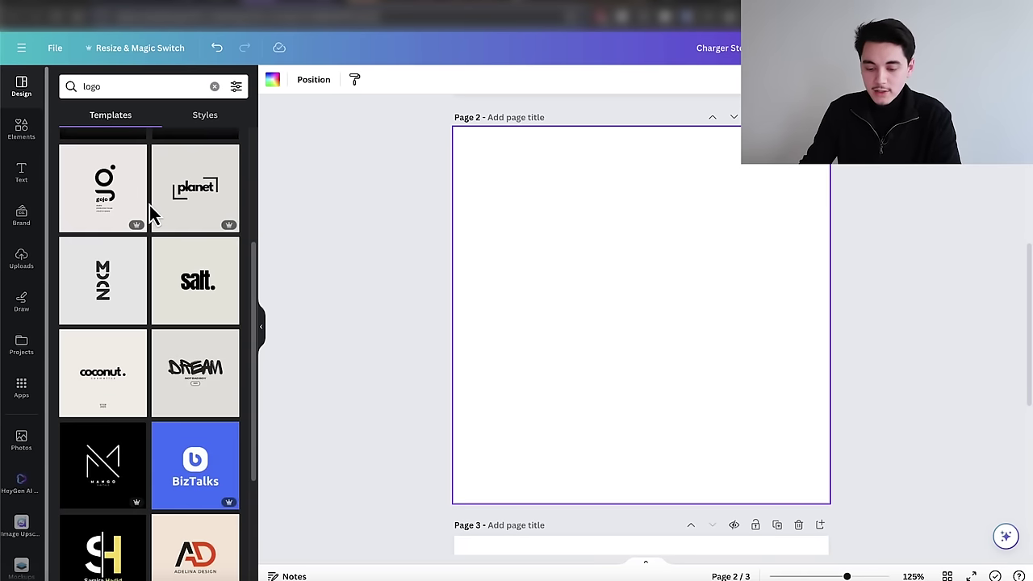
scroll(150, 212, down, 3)
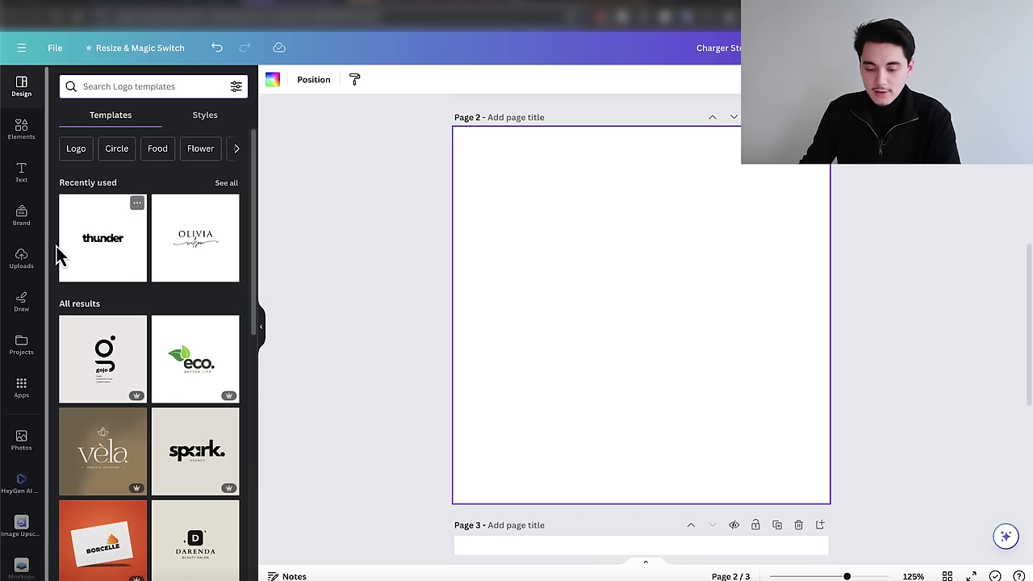
click(111, 258)
Step: Change the template's text to VOLTARA, delete the small bolt shapes behind it and centre the wordmark on the page
double_click(655, 331)
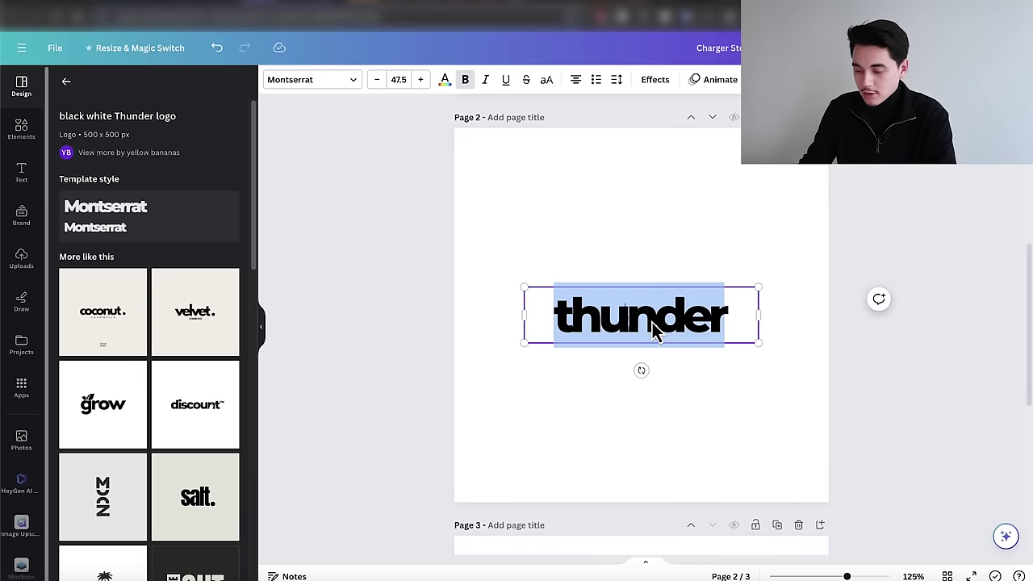
text(VOLTARA)
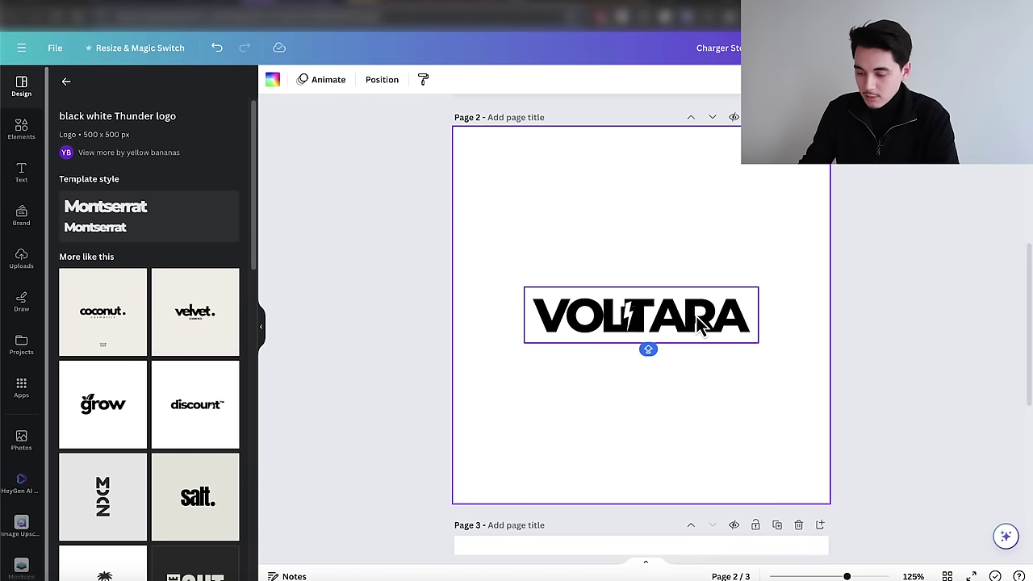
drag(676, 326, 676, 436)
click(633, 321)
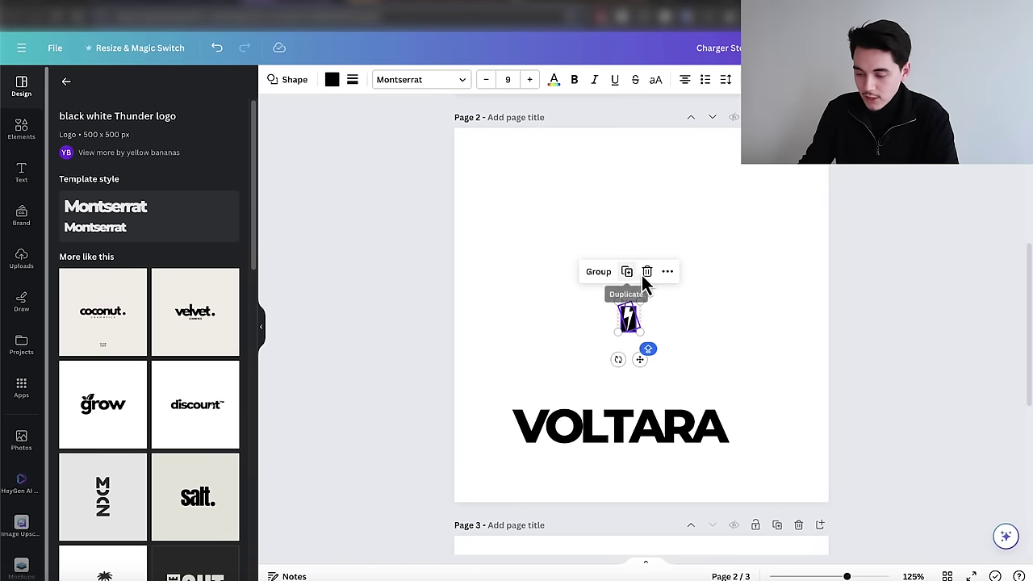
click(647, 271)
drag(644, 433, 656, 314)
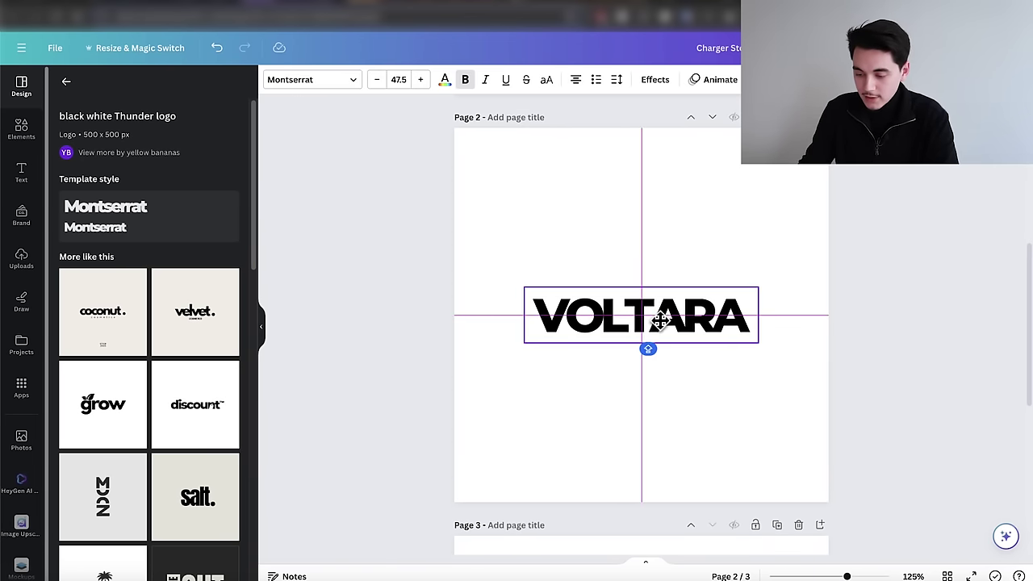
click(699, 230)
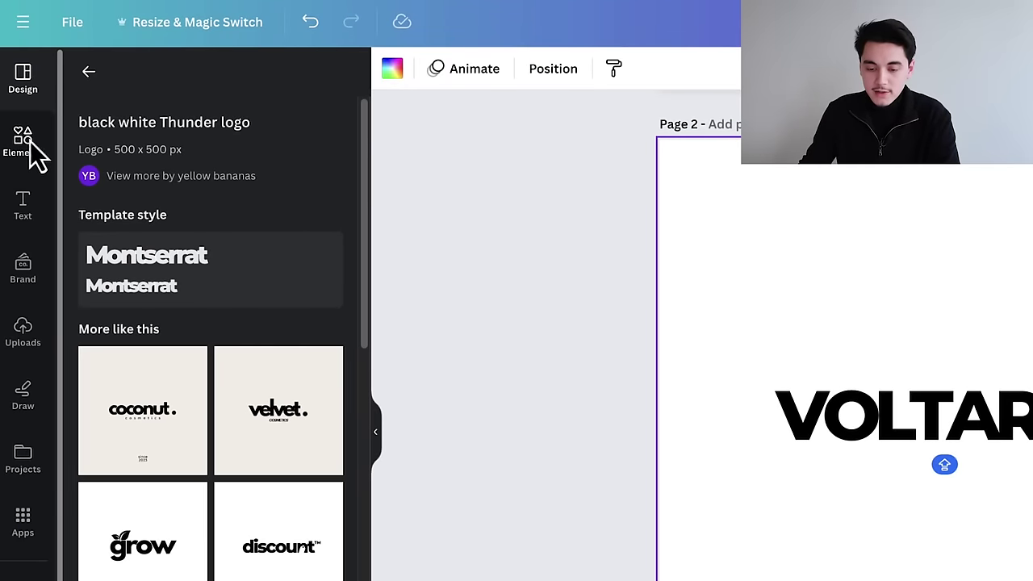
Step: Search the elements for "THUNDER" graphics, add the yellow lightning bolt and place it above the VOLTARA wordmark
click(36, 154)
click(177, 81)
text(THUNDER)
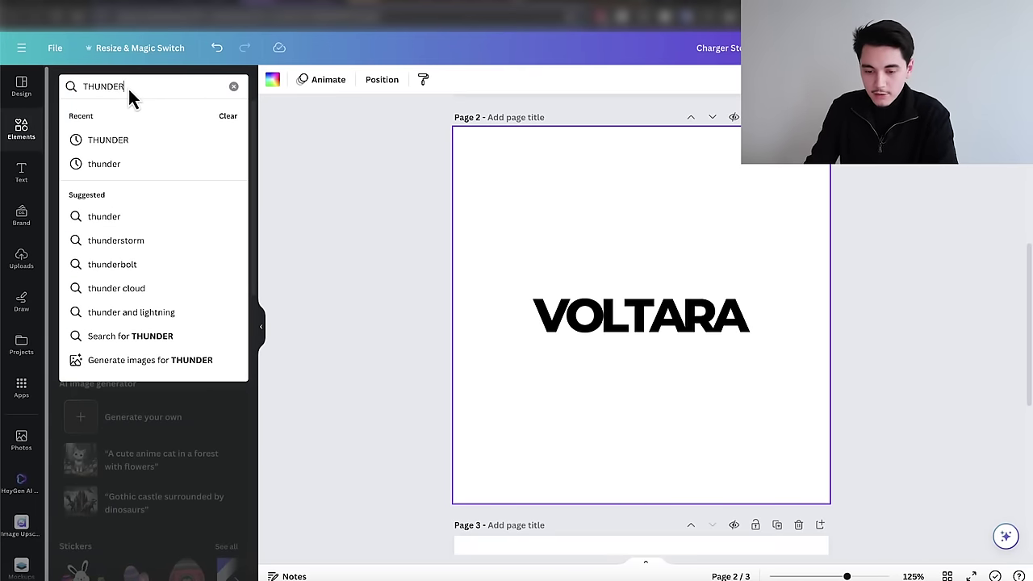
key(Return)
click(227, 184)
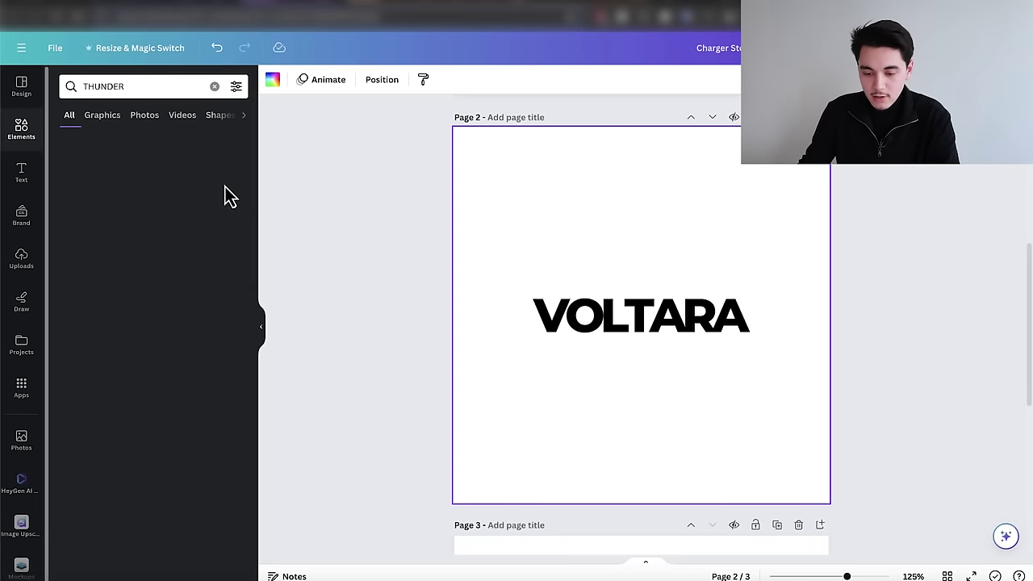
scroll(145, 256, down, 5)
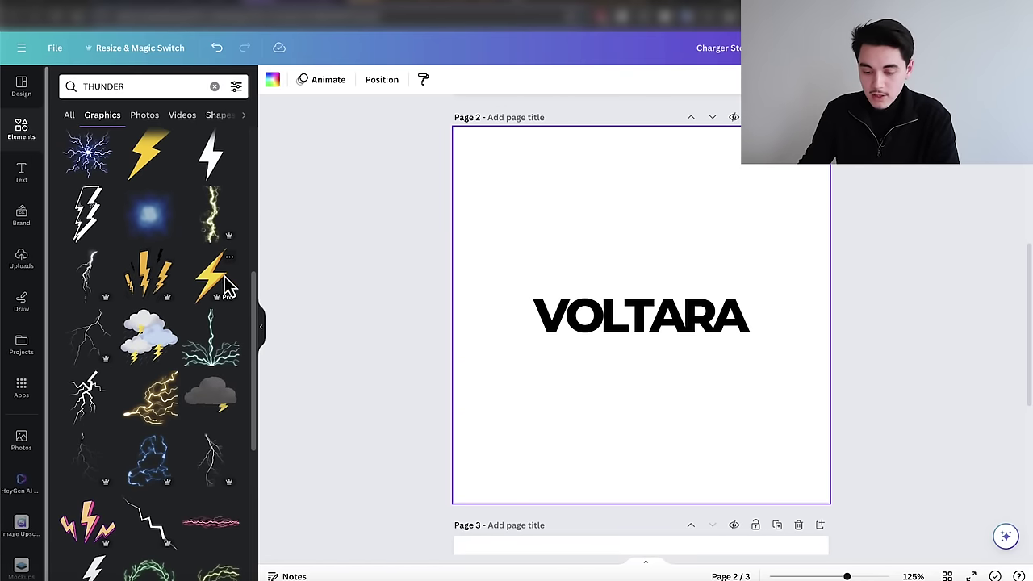
click(216, 275)
drag(641, 315, 637, 260)
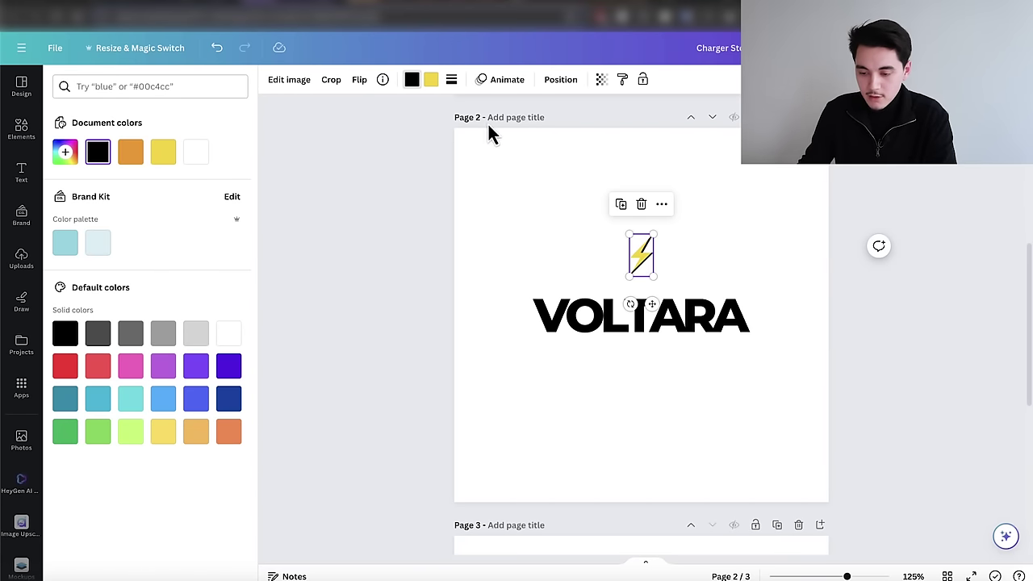
Step: Recolor the lightning bolt solid black, enlarge it and position it directly after the final A of VOLTARA
click(640, 255)
drag(653, 276, 766, 309)
click(656, 259)
drag(778, 360, 669, 316)
click(765, 319)
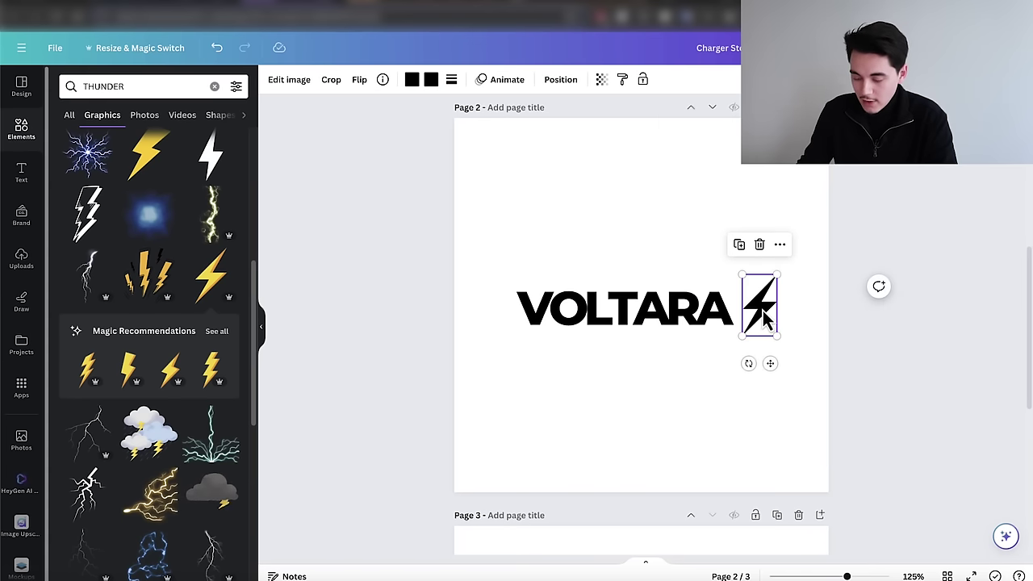
drag(763, 315, 754, 309)
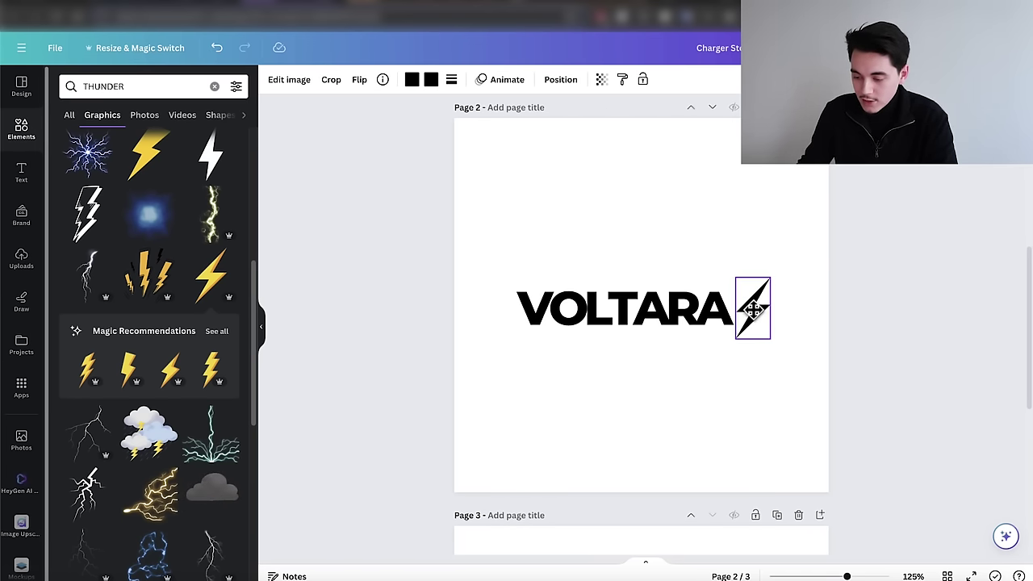
drag(752, 309, 752, 309)
click(768, 346)
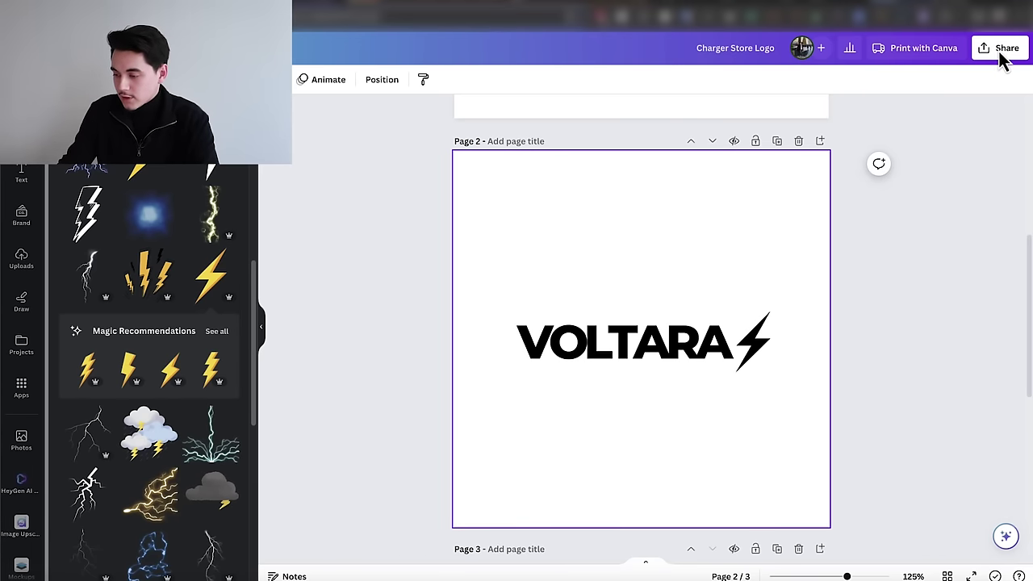
Step: Set up the logo download as a PNG with a transparent background
click(1005, 48)
click(928, 348)
click(798, 205)
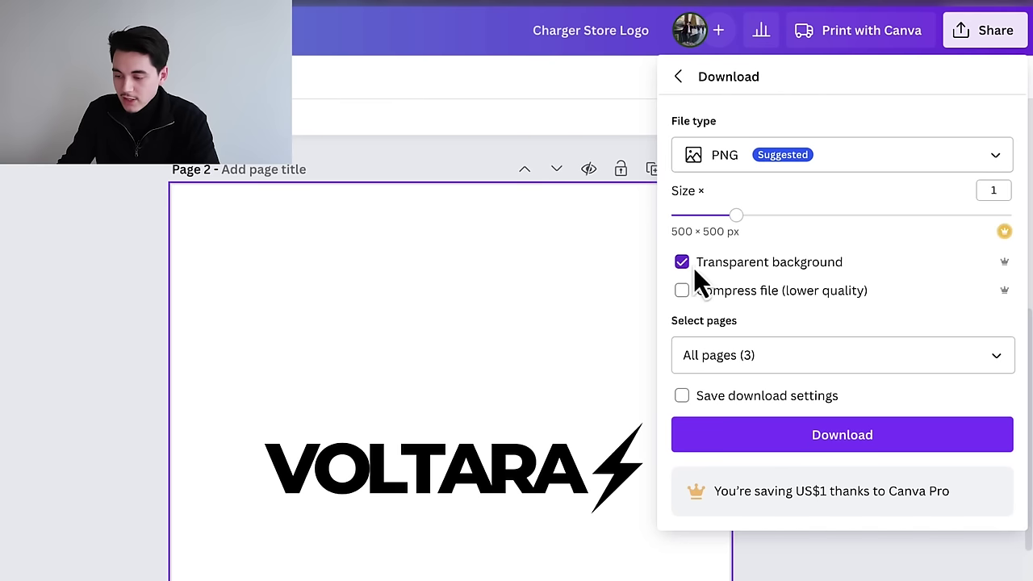
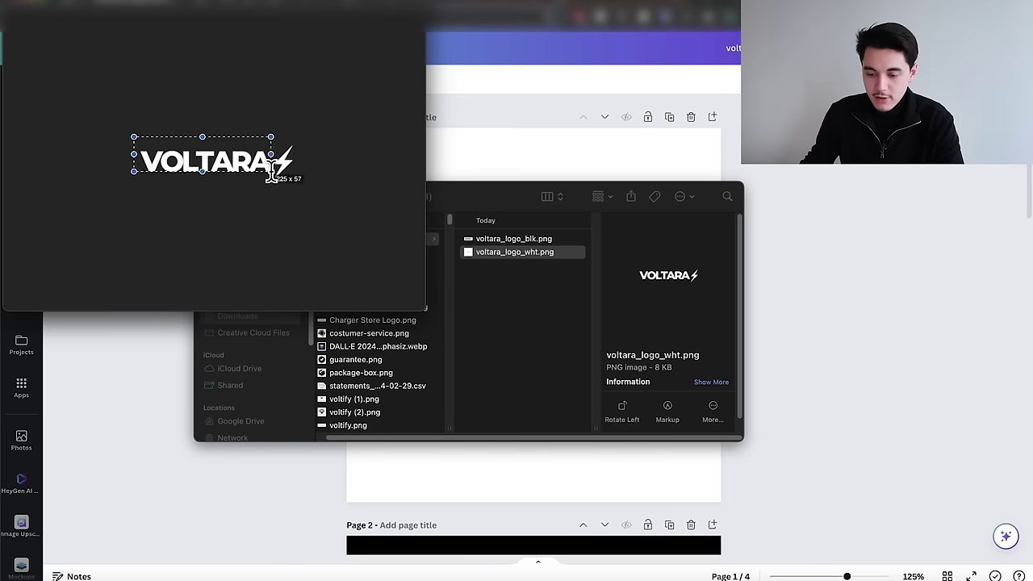
Step: In Preview, crop voltara_logo_wht.png tightly around the wordmark and bolt and save the file
drag(283, 180, 299, 184)
click(81, 7)
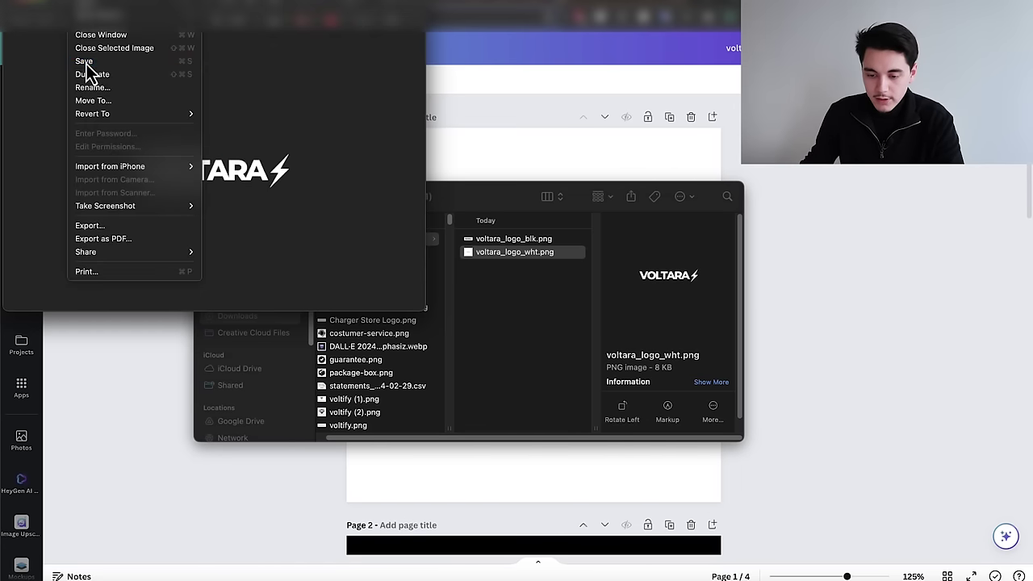
click(86, 73)
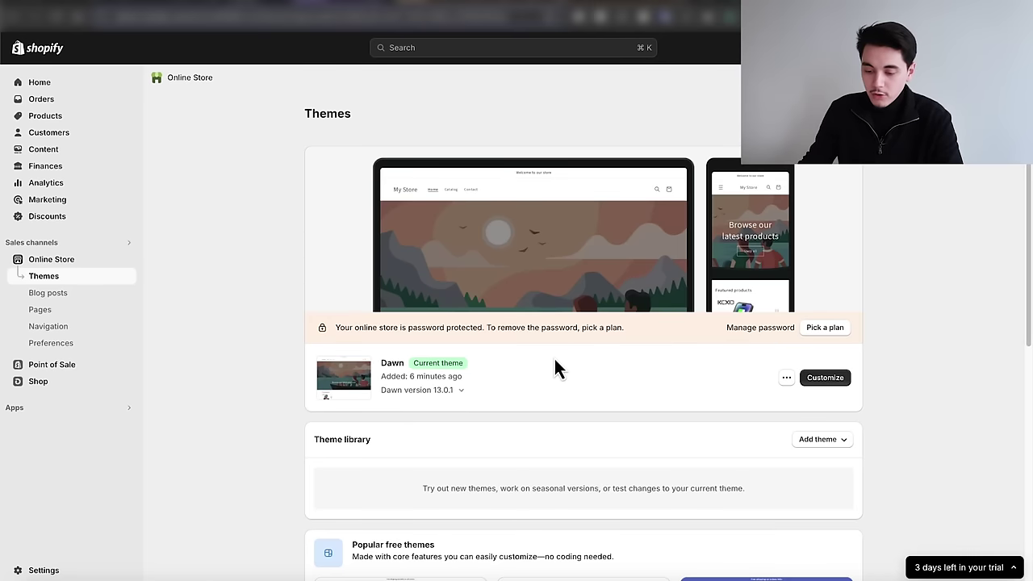
Step: In the Shopify admin, look through the popular free themes and open the current Dawn theme for customization
scroll(557, 357, down, 4)
scroll(577, 355, down, 2)
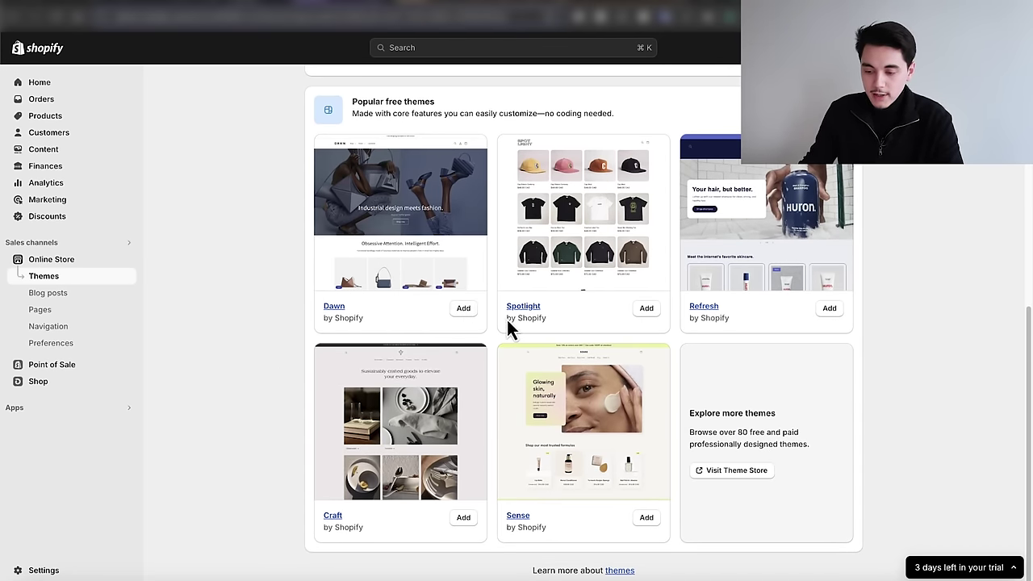
scroll(516, 330, up, 6)
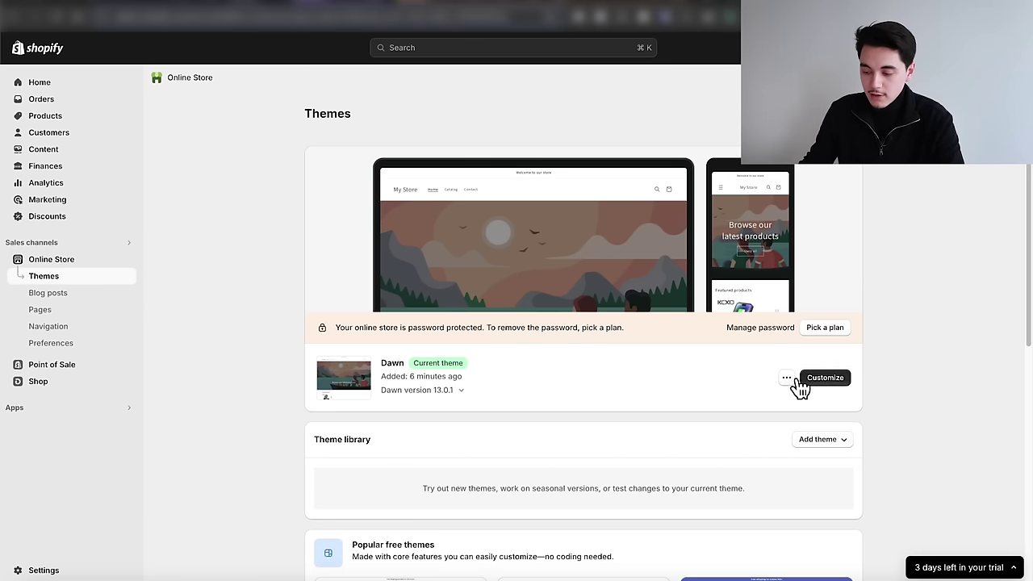
click(831, 383)
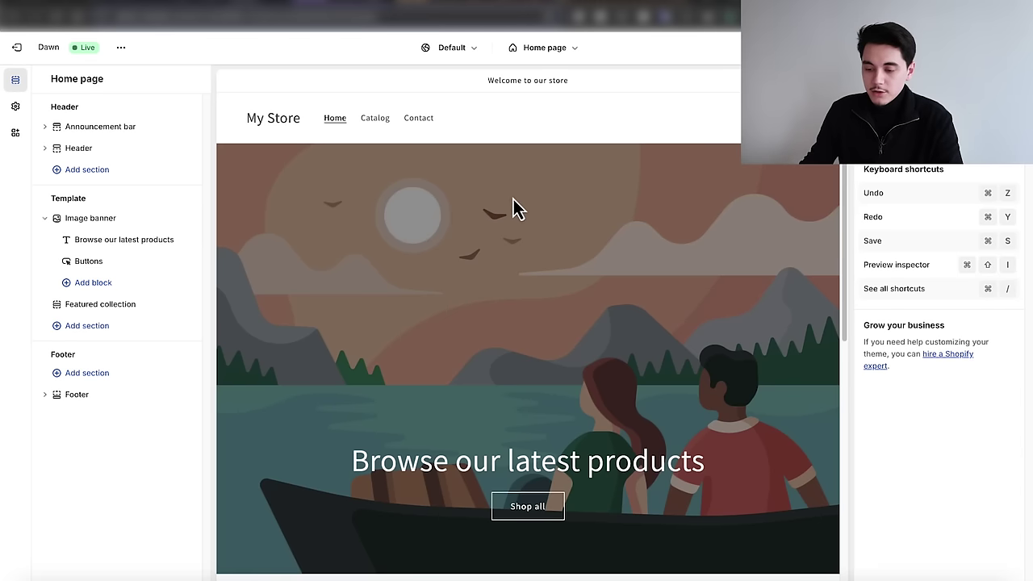
Step: Open the Viper 3-in-1 Wireless Charging Station's product page from the featured products in the home page preview
scroll(513, 202, down, 5)
scroll(513, 223, down, 1)
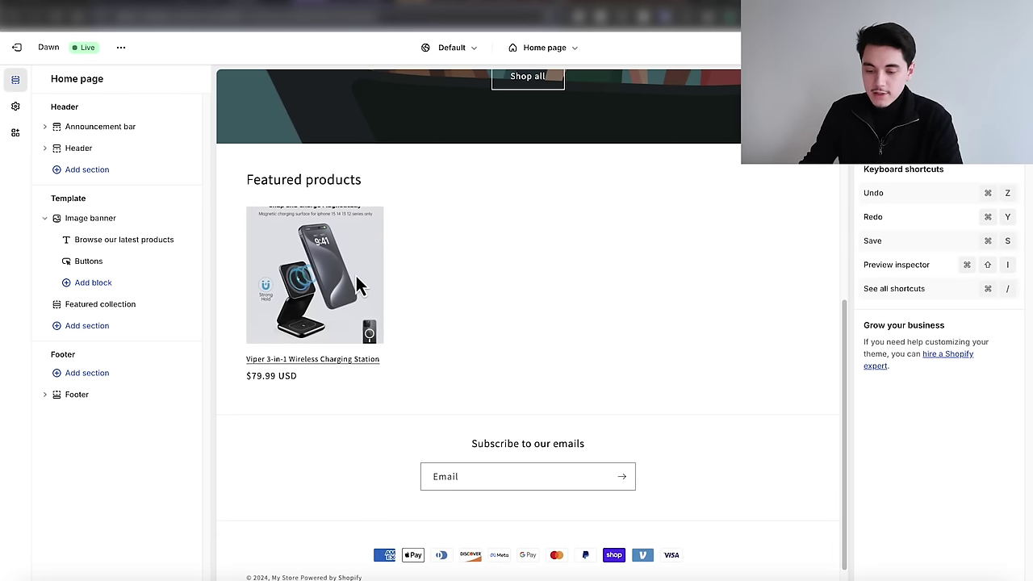
click(314, 297)
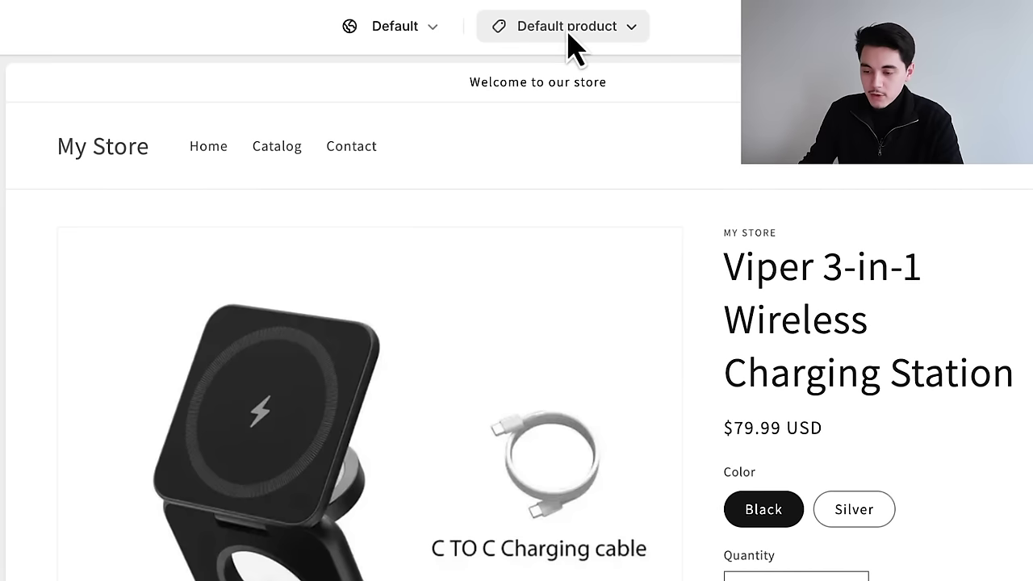
Step: Create a product template named viper based on Default product
click(567, 33)
click(482, 174)
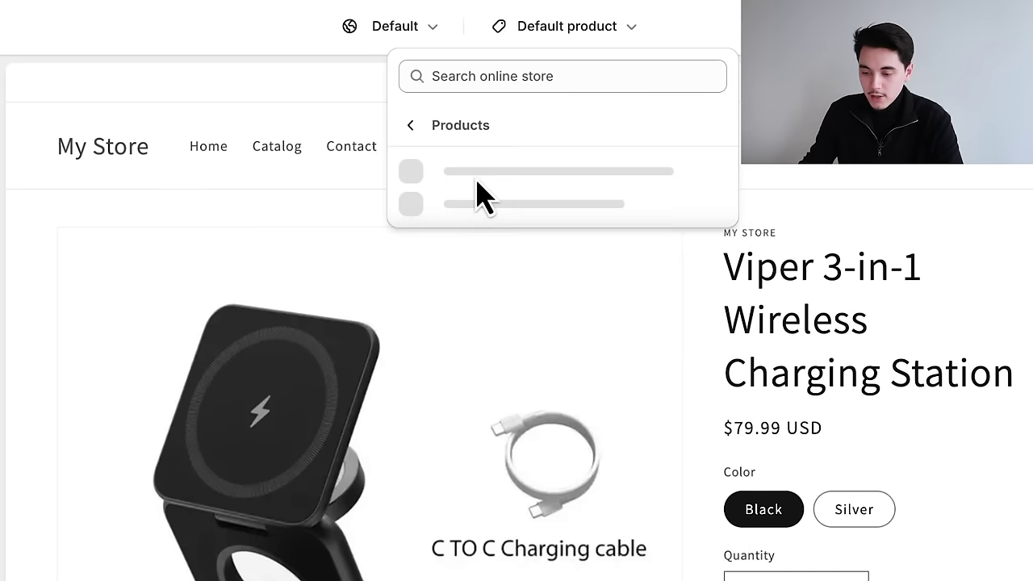
click(497, 234)
click(409, 304)
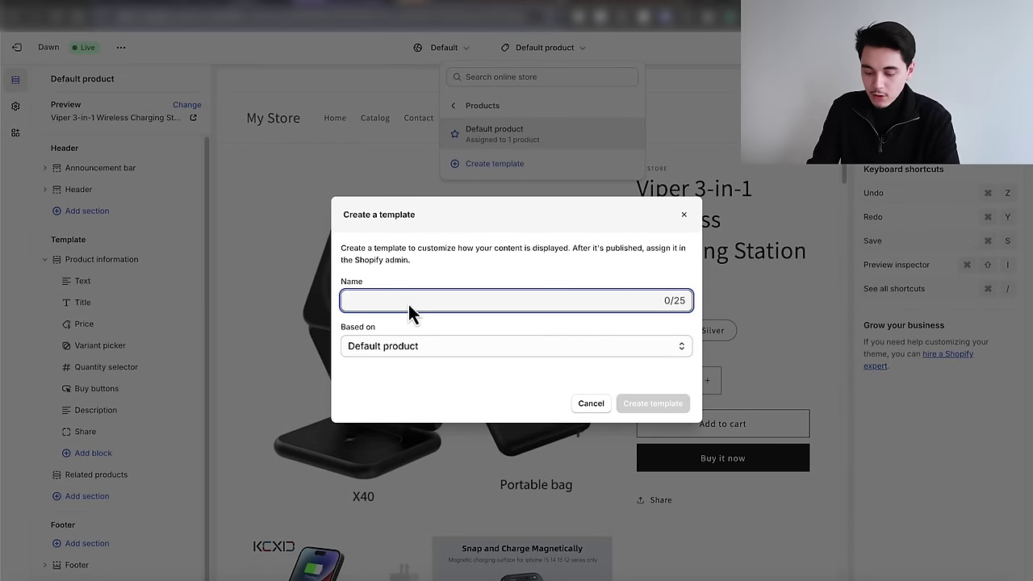
text(X40)
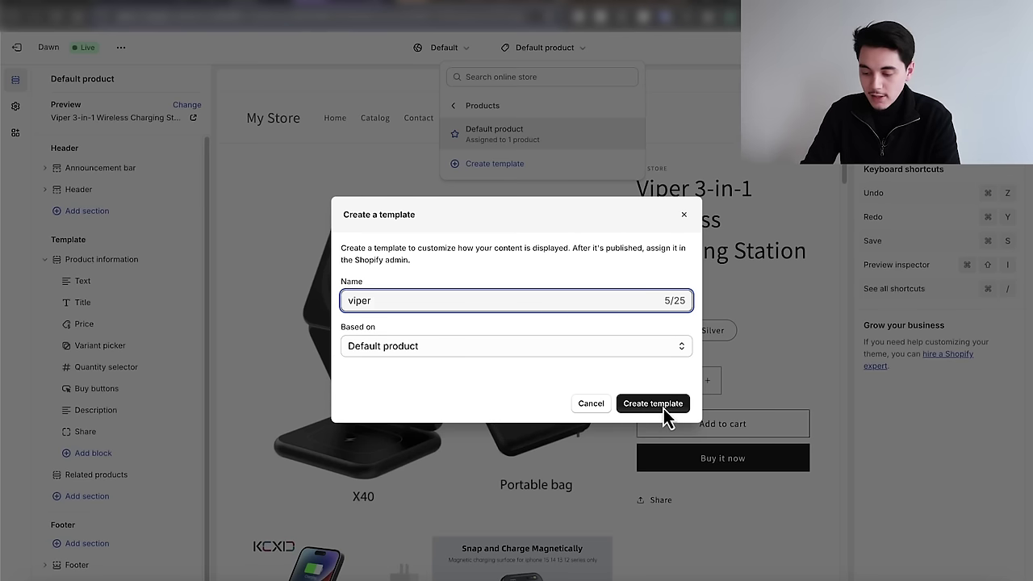
click(663, 409)
Step: Add an Image with text section below Related products in the viper template
scroll(613, 266, down, 15)
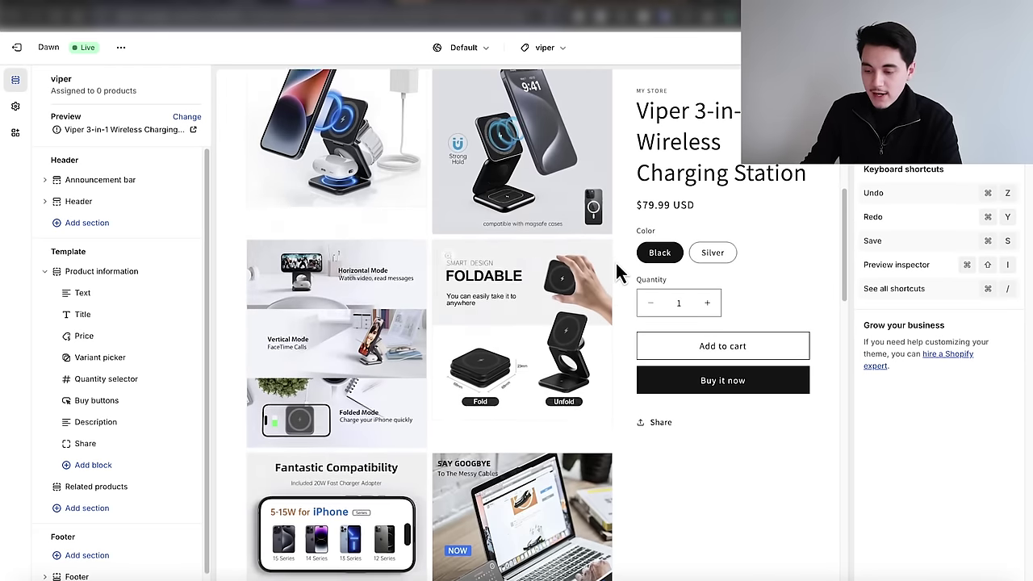
scroll(597, 294, up, 6)
scroll(570, 305, up, 5)
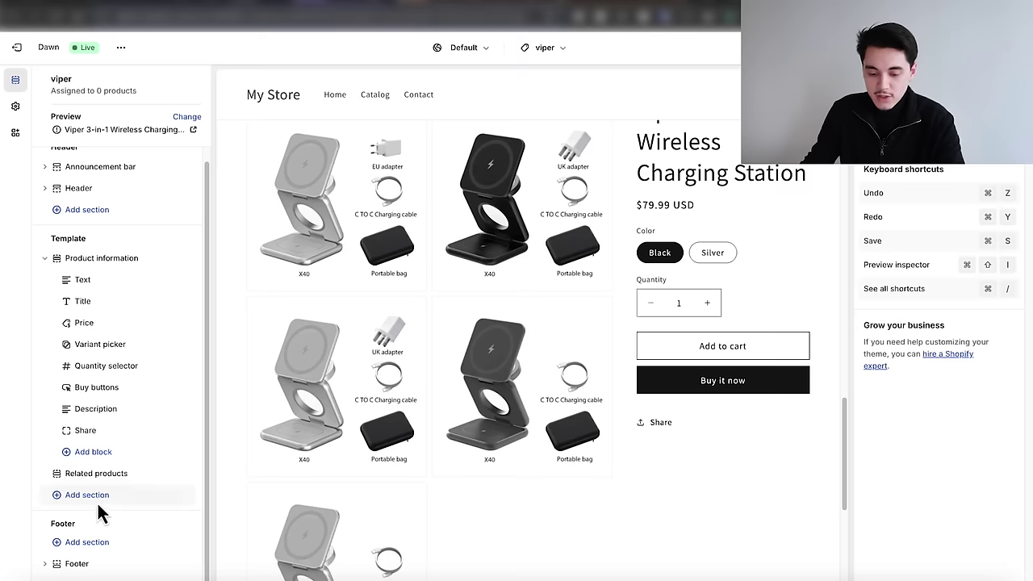
click(99, 506)
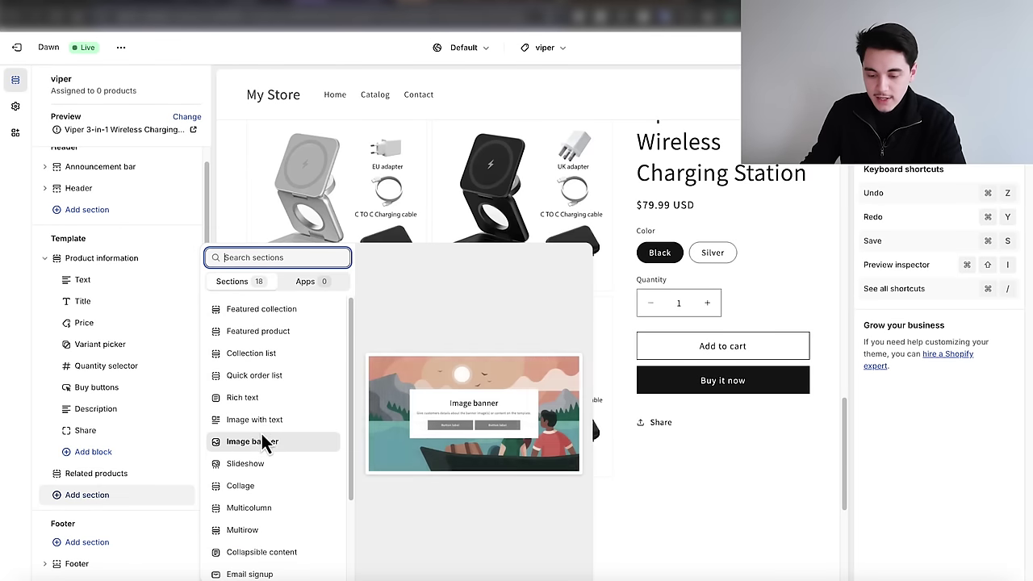
click(252, 419)
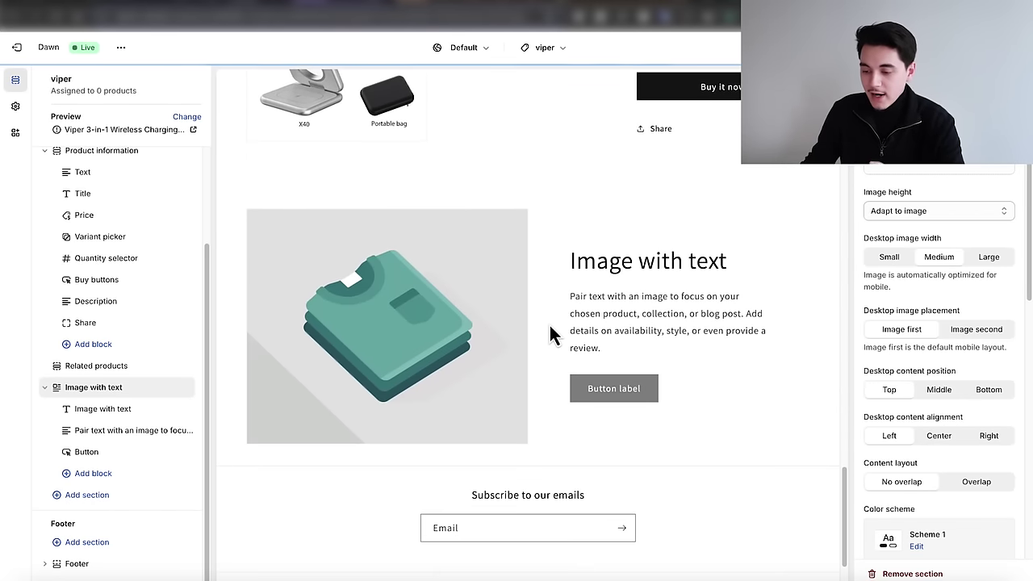
scroll(600, 476, up, 5)
scroll(600, 473, up, 3)
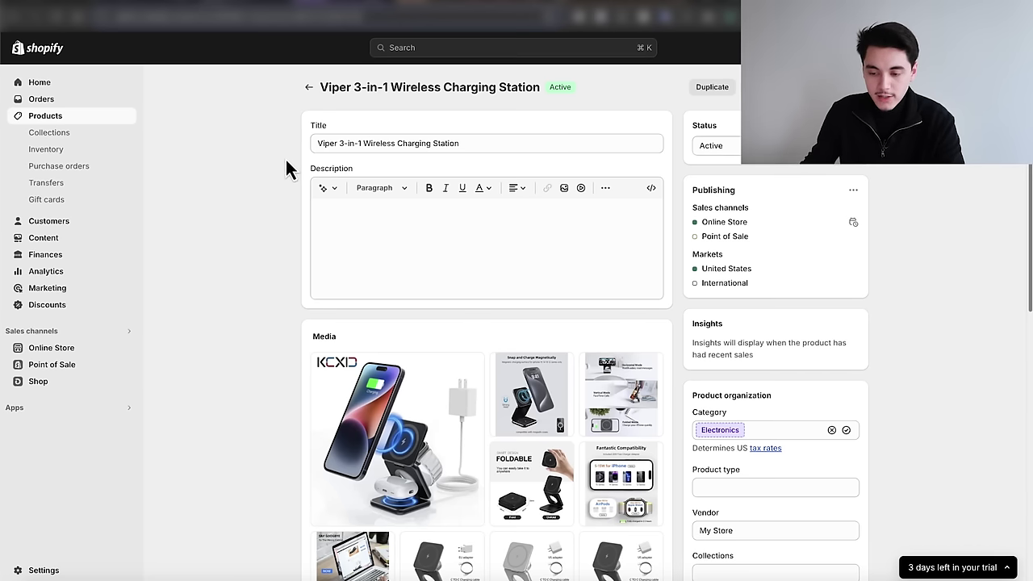
Step: In the Shopify admin, check the theme template choices on the Viper 3-in-1 Wireless Charging Station's product page
scroll(680, 209, down, 7)
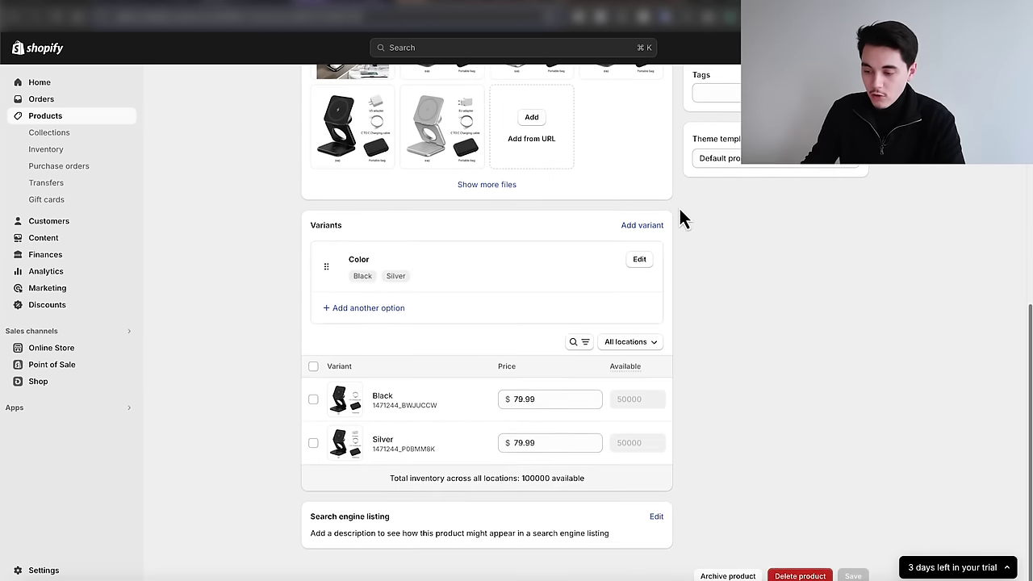
scroll(680, 209, up, 2)
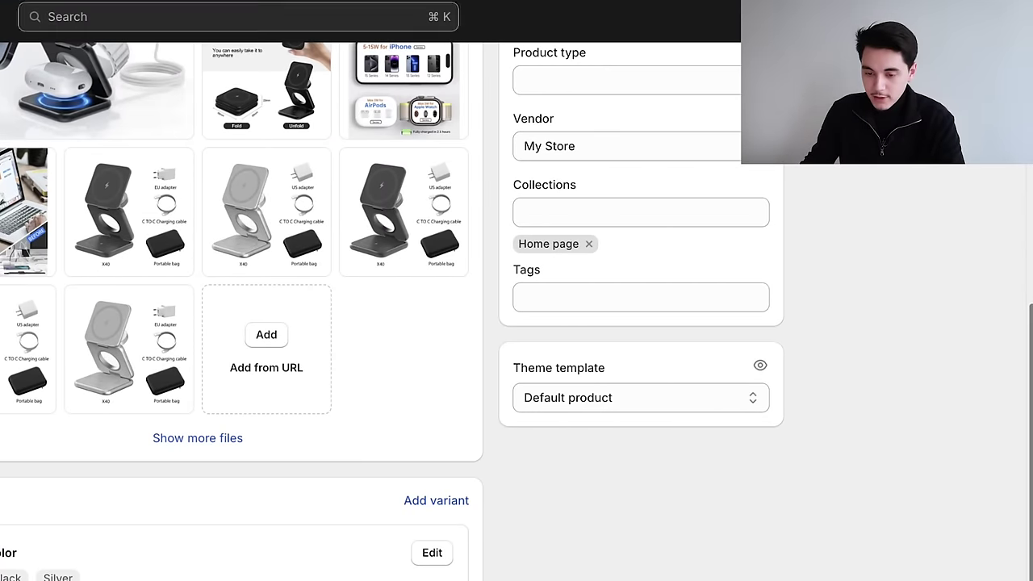
scroll(678, 313, down, 1)
click(727, 295)
click(548, 317)
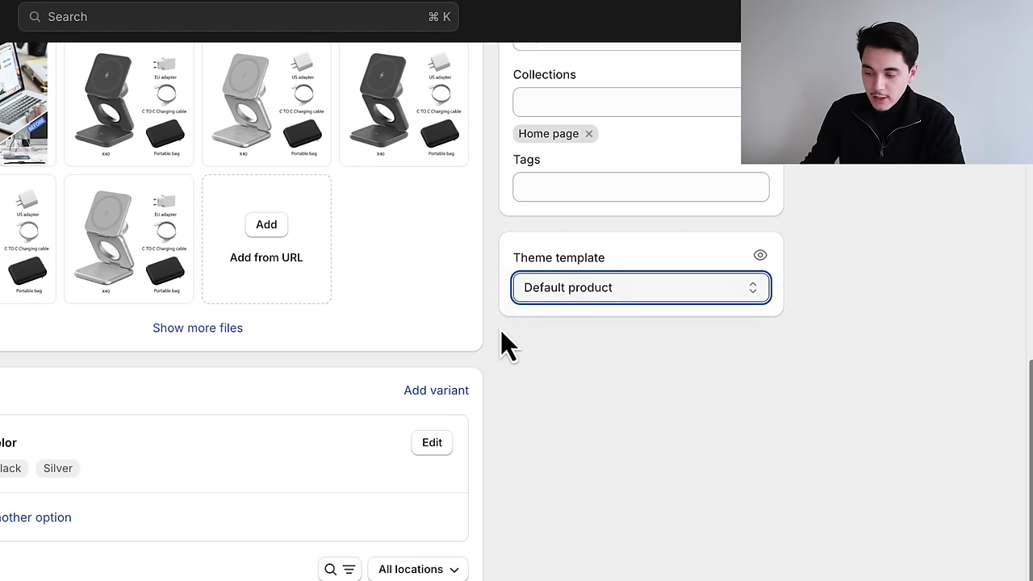
click(751, 16)
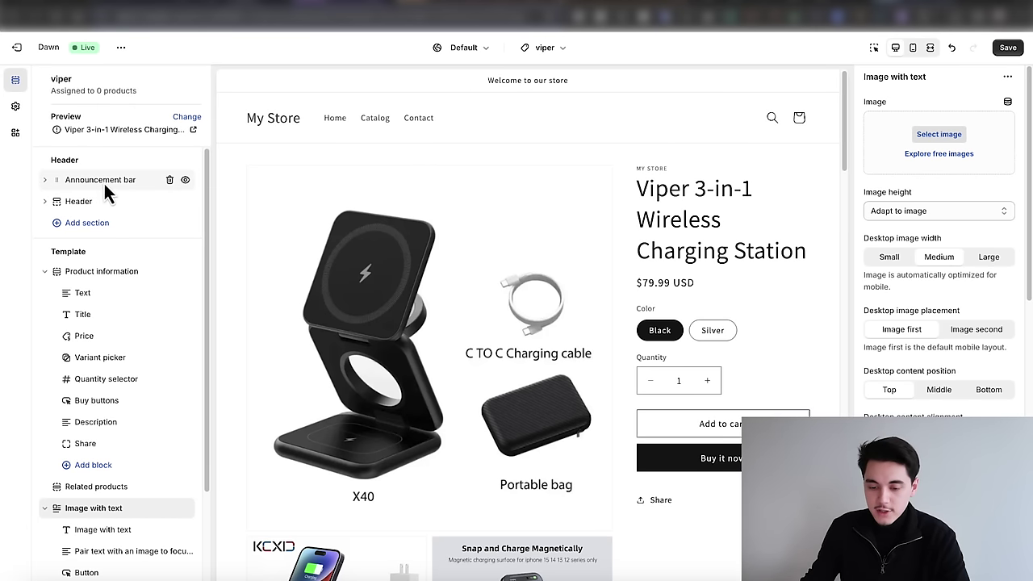
Step: Change the announcement bar's color scheme to Scheme 2
click(104, 180)
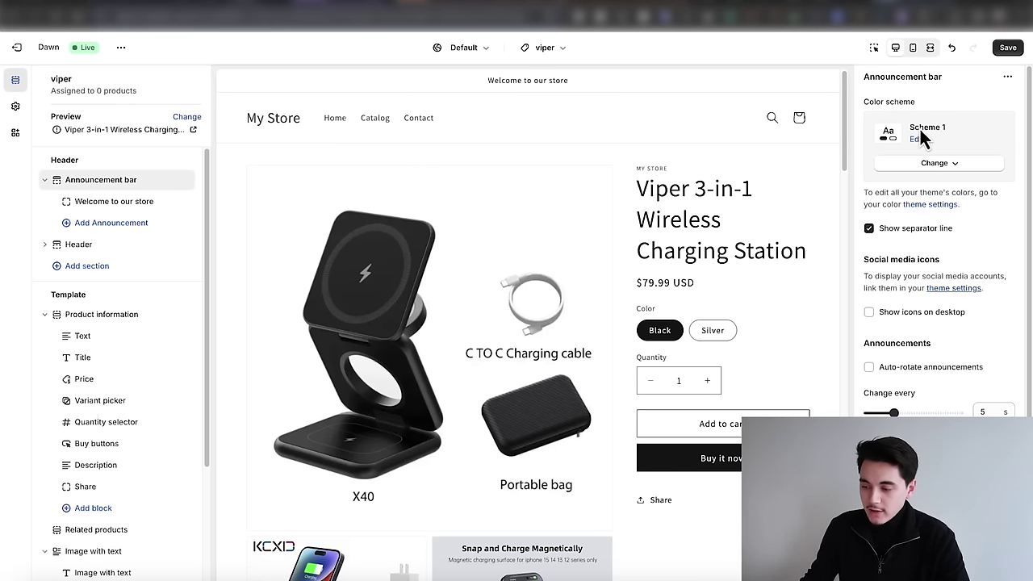
click(933, 164)
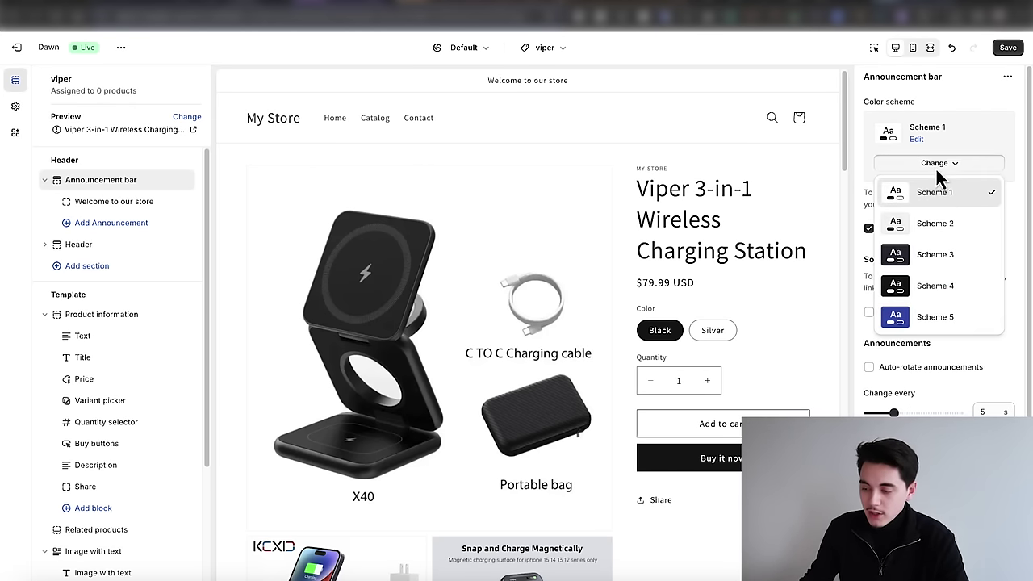
click(935, 225)
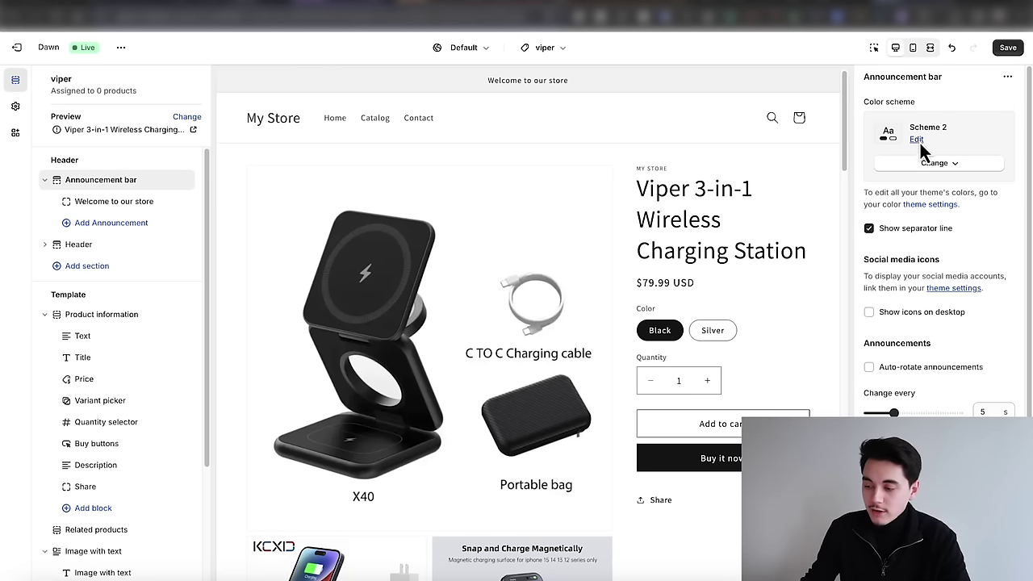
Step: Try the muted red #B76F6F as the background color of Scheme 2 and undo the change
click(917, 139)
click(878, 195)
click(905, 233)
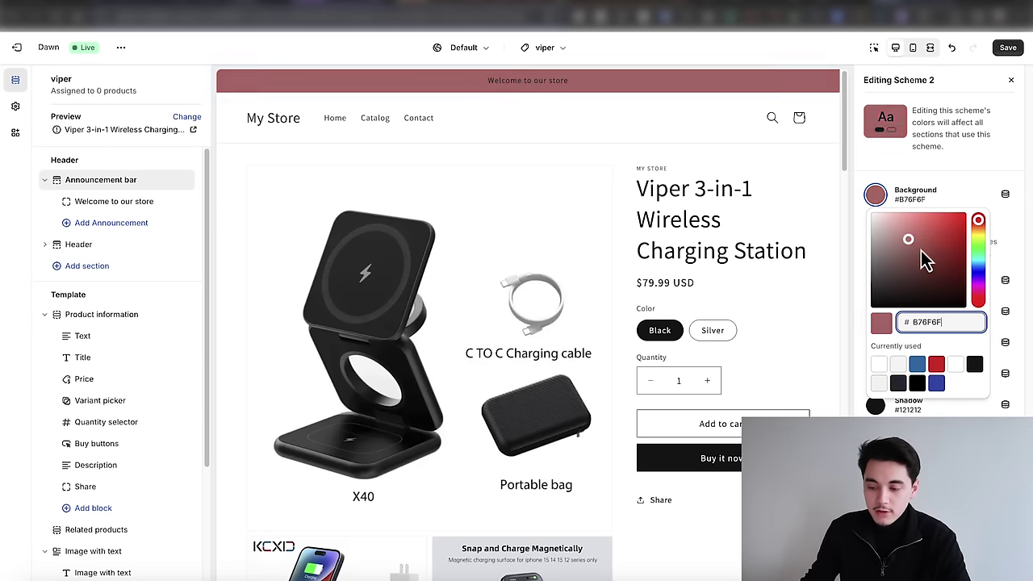
key(ctrl+z)
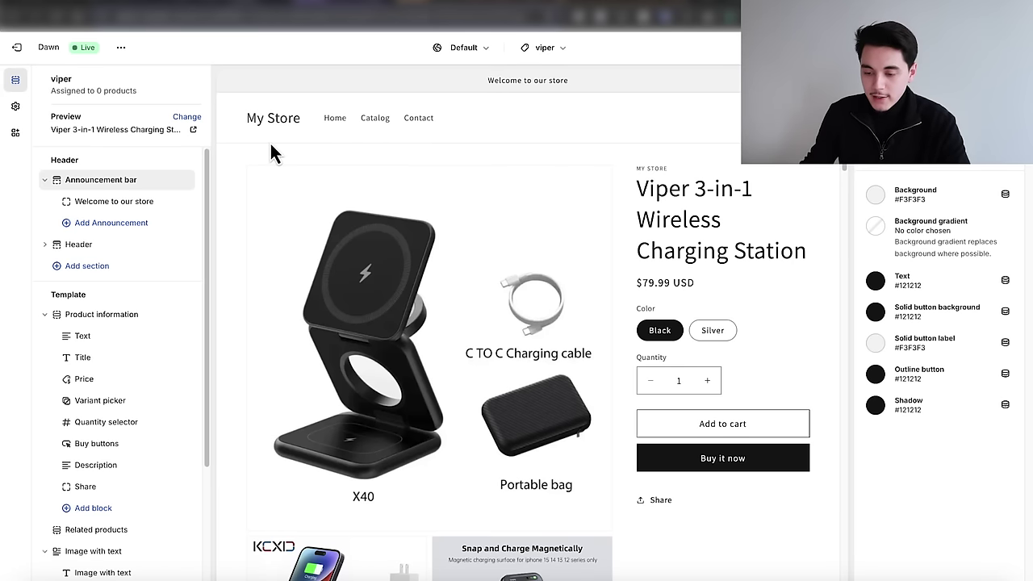
Step: In the theme's color settings, try red #CF1E1E as Scheme 1's solid button background and undo the change
click(15, 107)
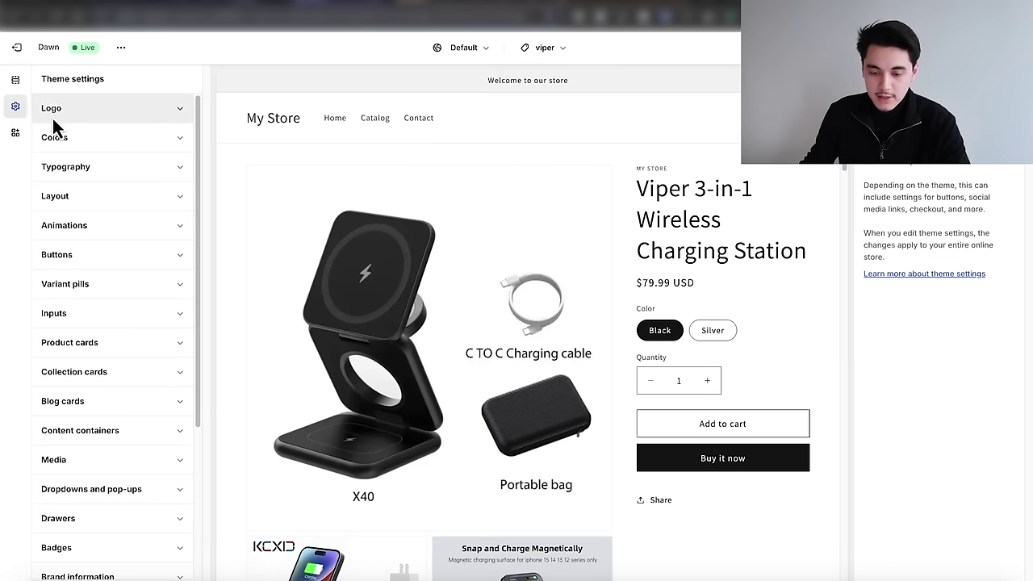
click(87, 146)
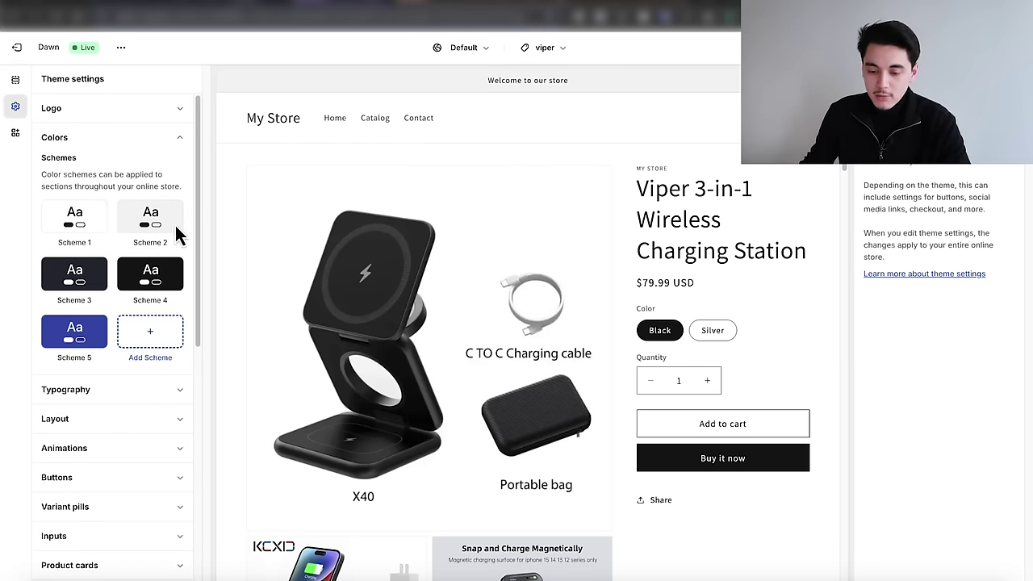
click(86, 224)
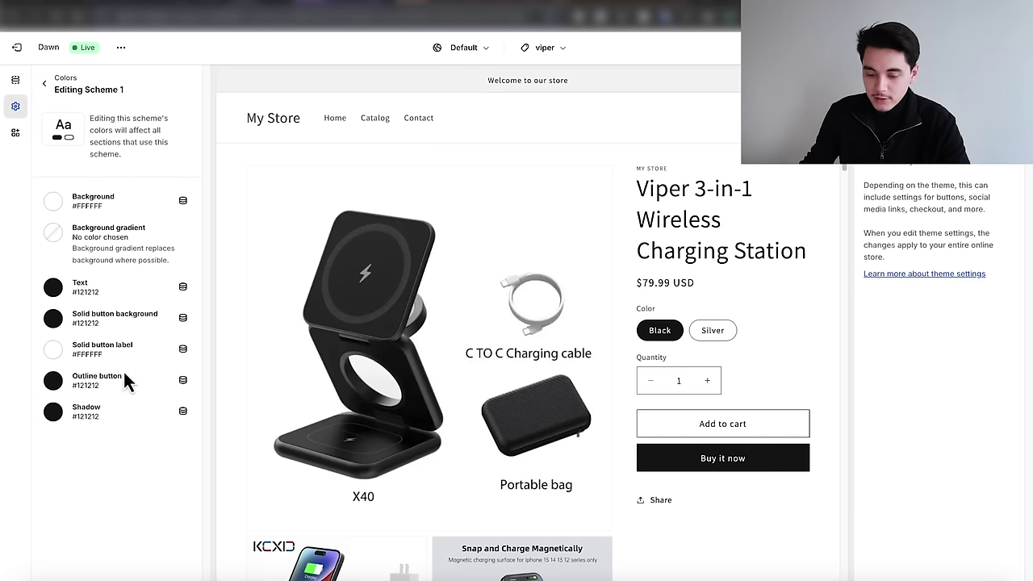
click(94, 316)
click(129, 99)
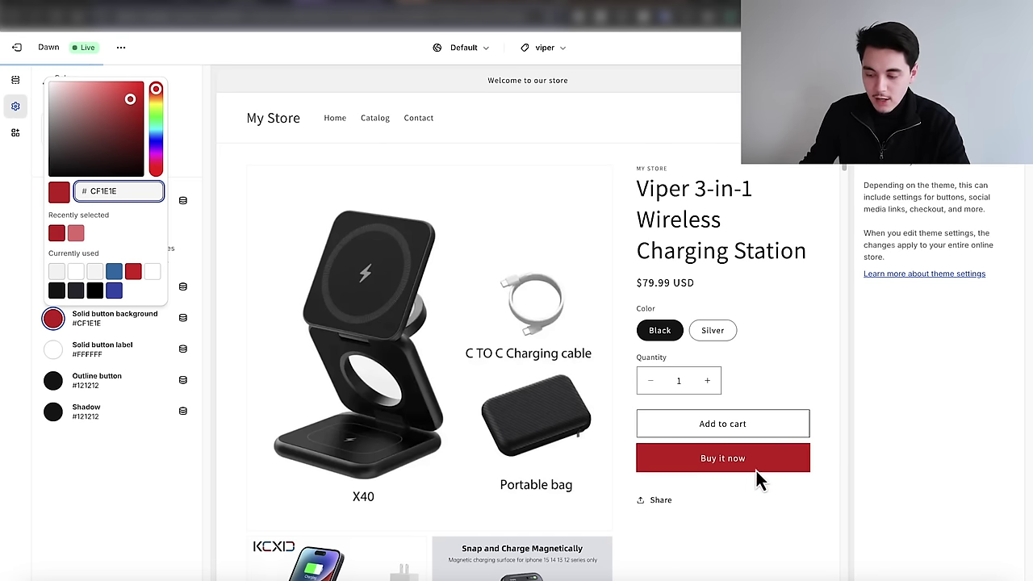
key(ctrl+z)
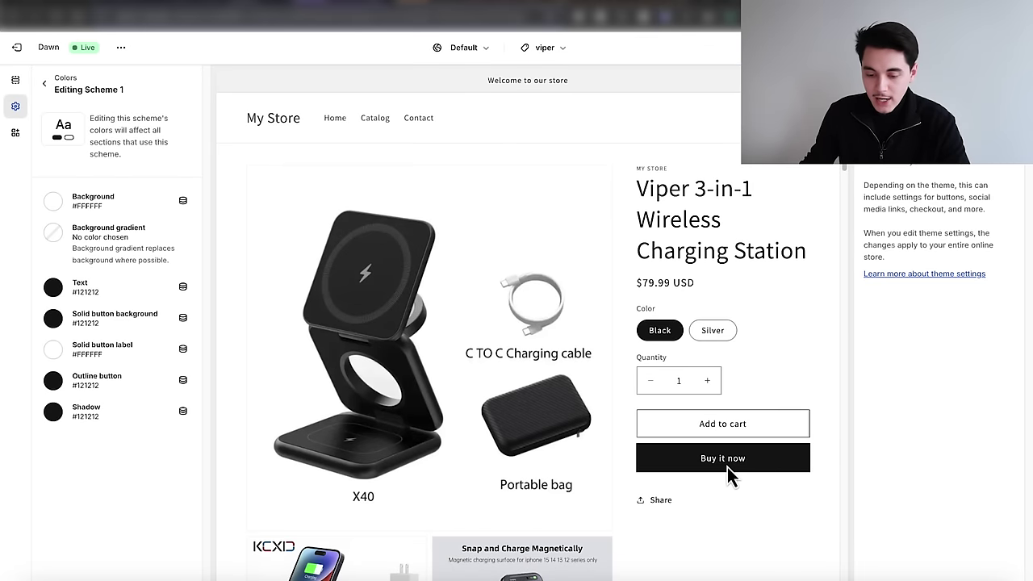
Step: Copy Scheme 1's solid button background color and set Scheme 3's background and solid button label to #121212
click(62, 320)
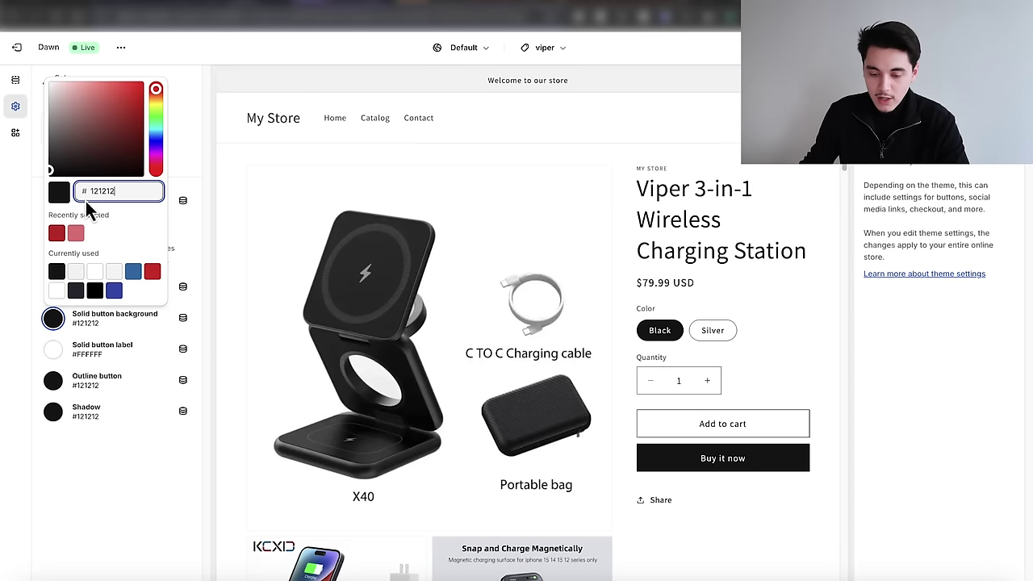
click(211, 132)
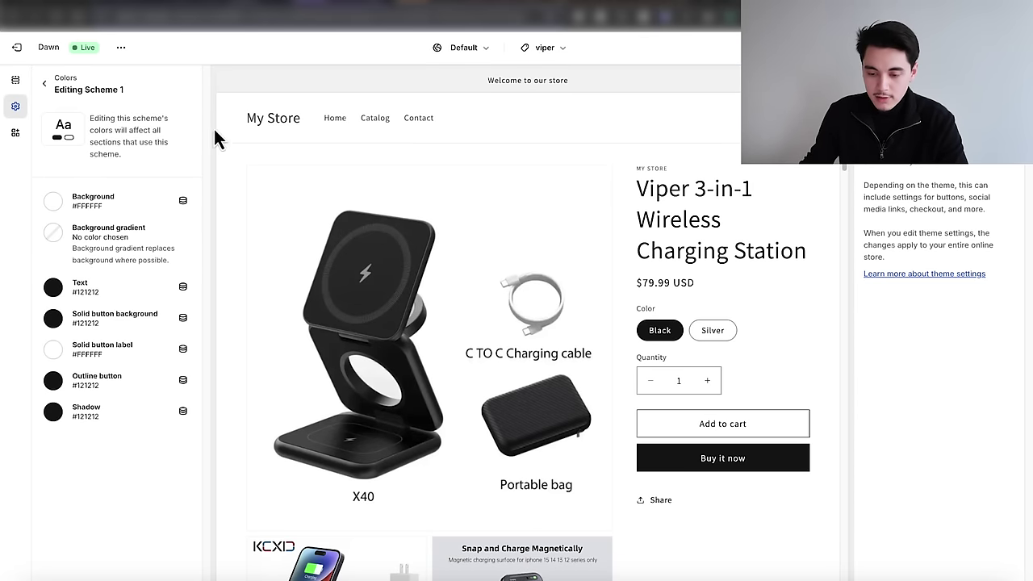
click(43, 84)
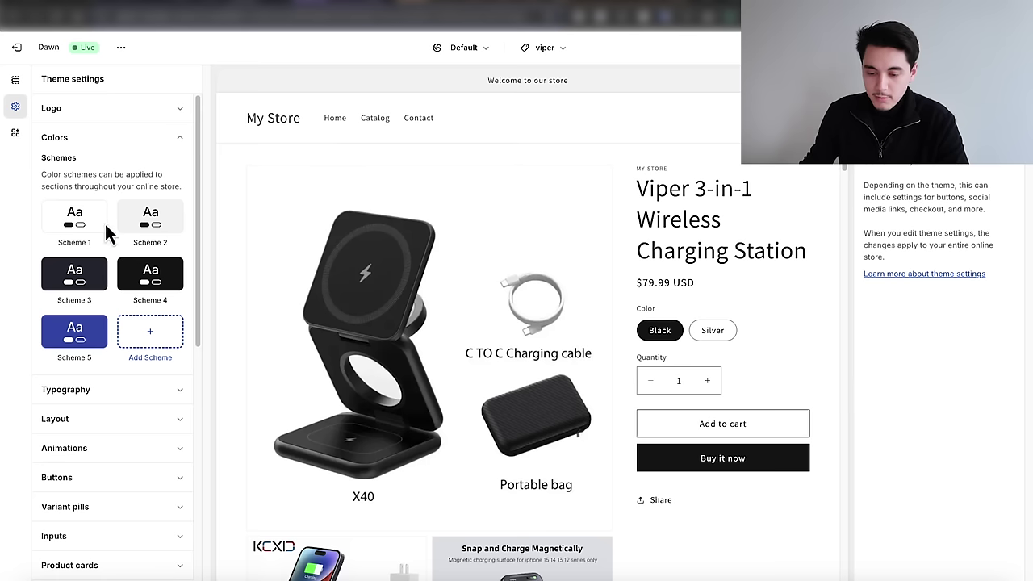
click(79, 279)
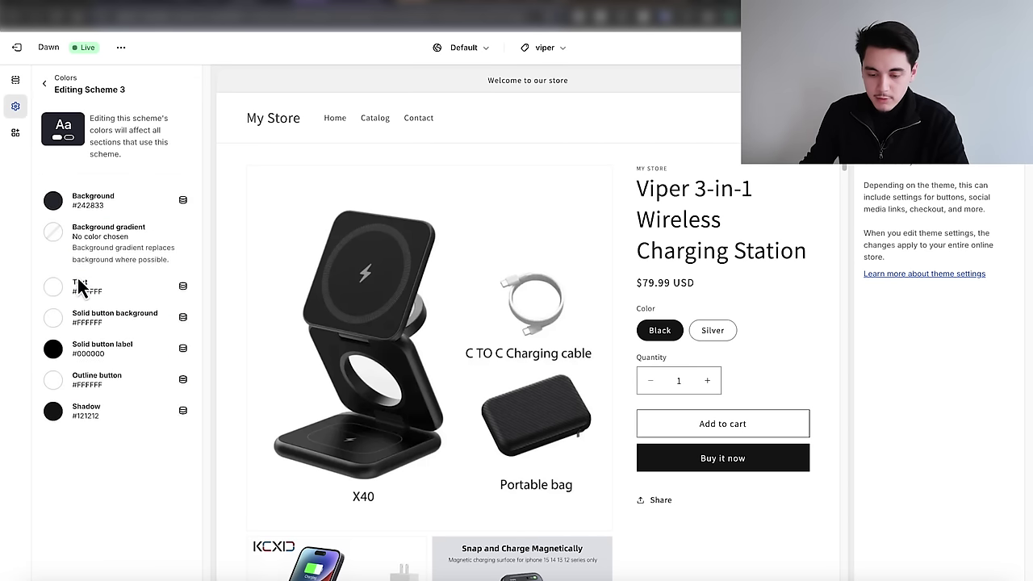
click(92, 198)
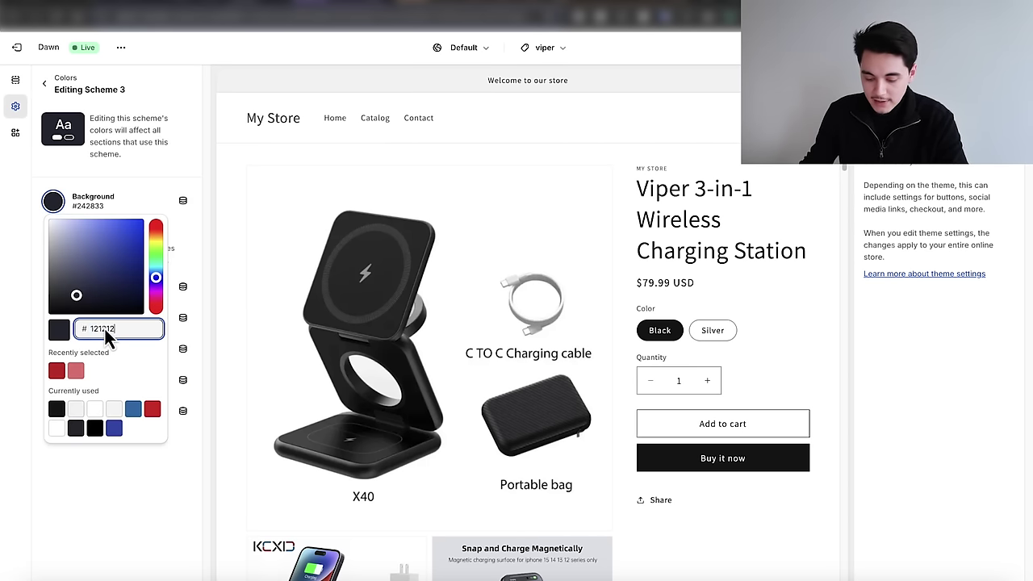
click(186, 255)
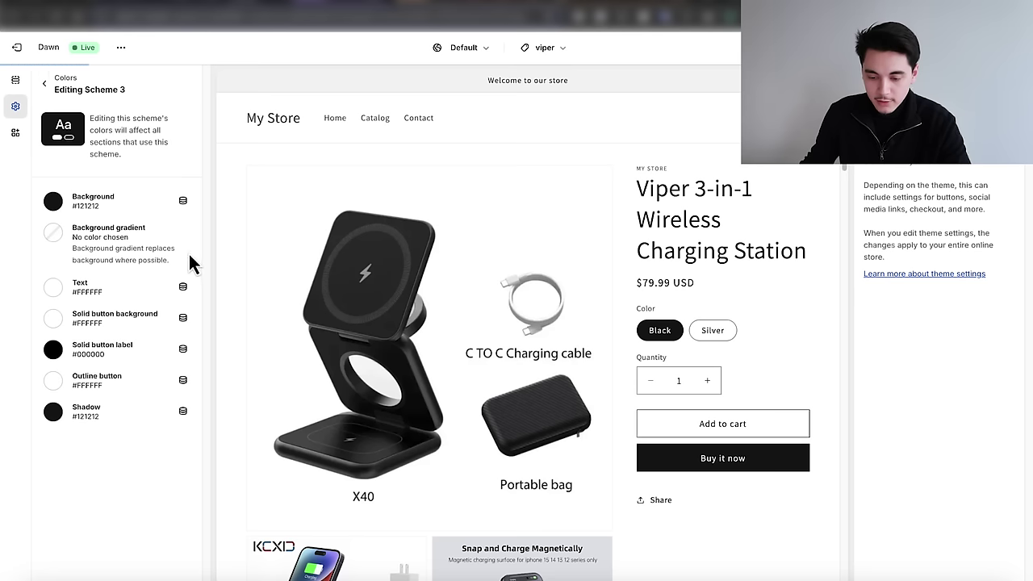
click(53, 351)
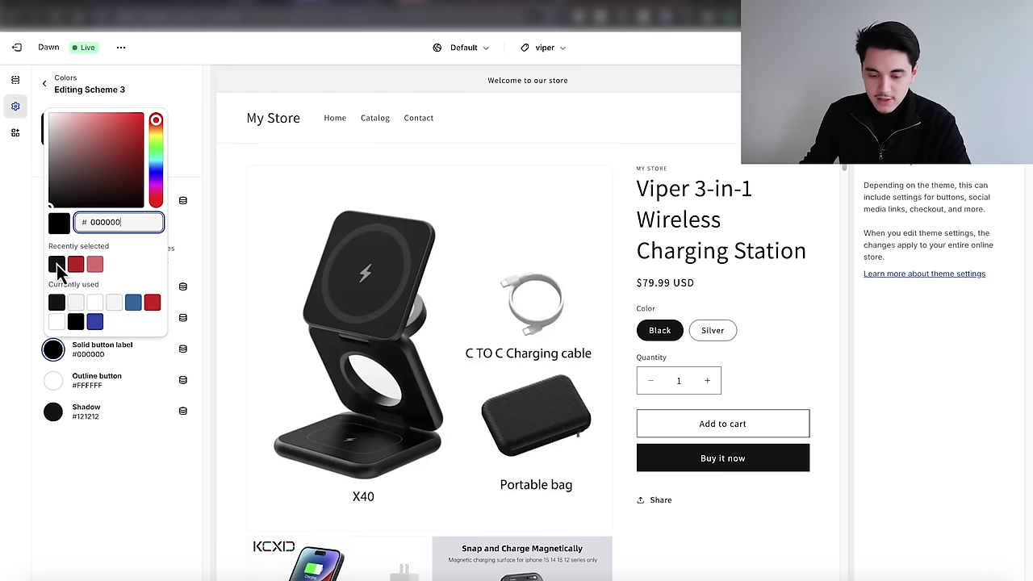
click(57, 266)
click(106, 360)
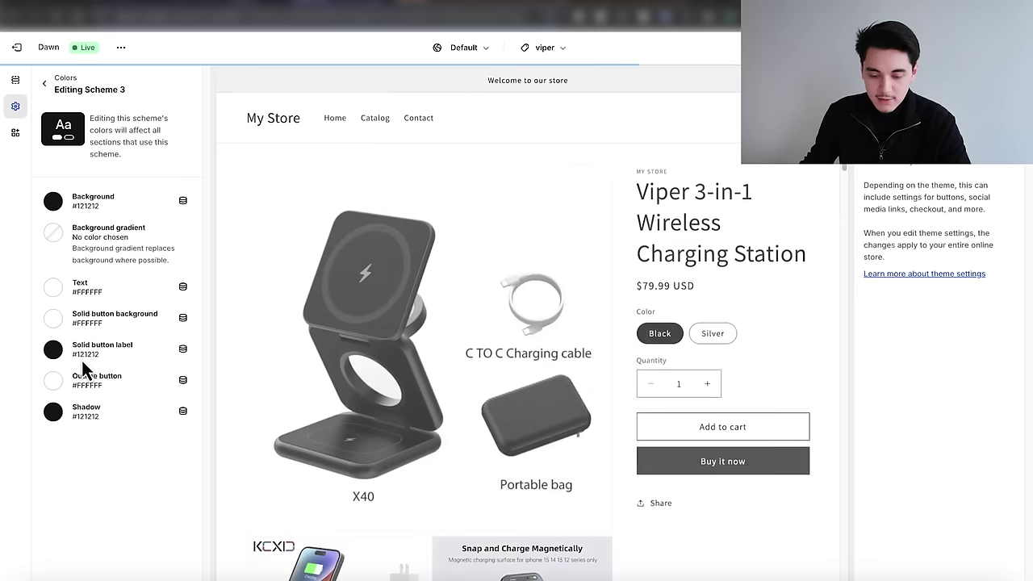
click(44, 83)
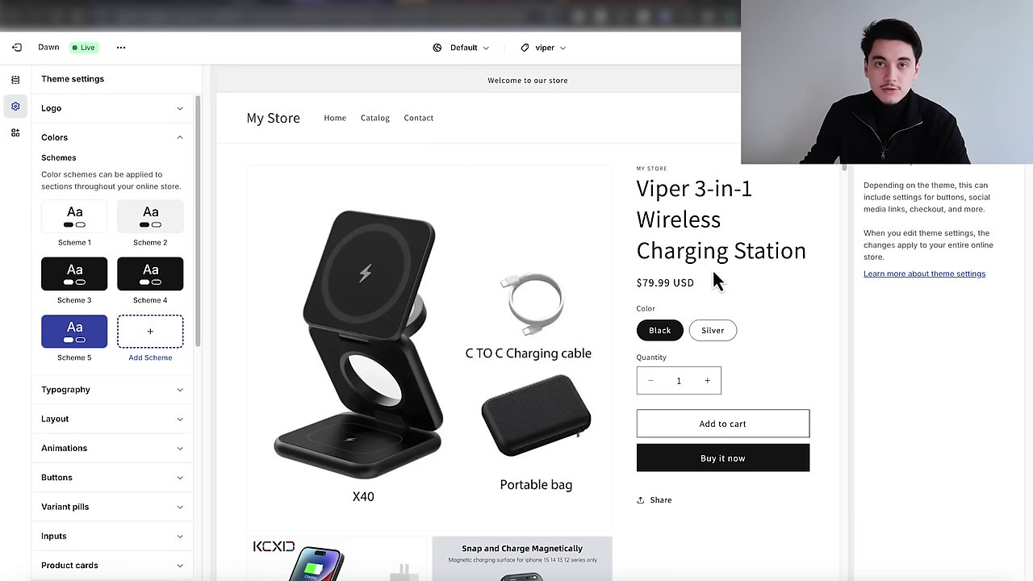
Step: Set the background and solid button label of Scheme 5 to #121212 and return to the scheme overview
click(74, 327)
click(52, 200)
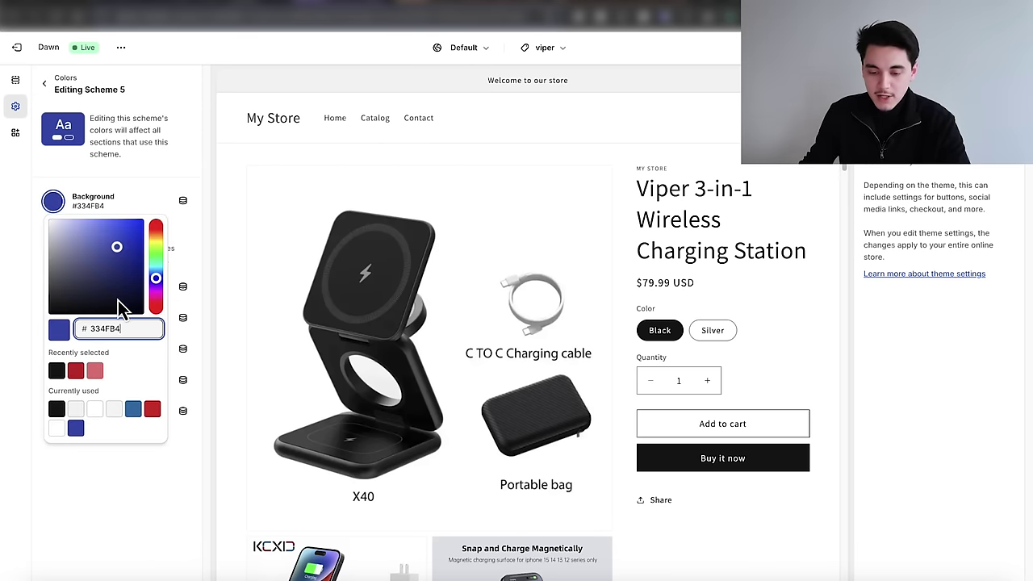
double_click(107, 329)
text(121212)
key(Return)
click(67, 351)
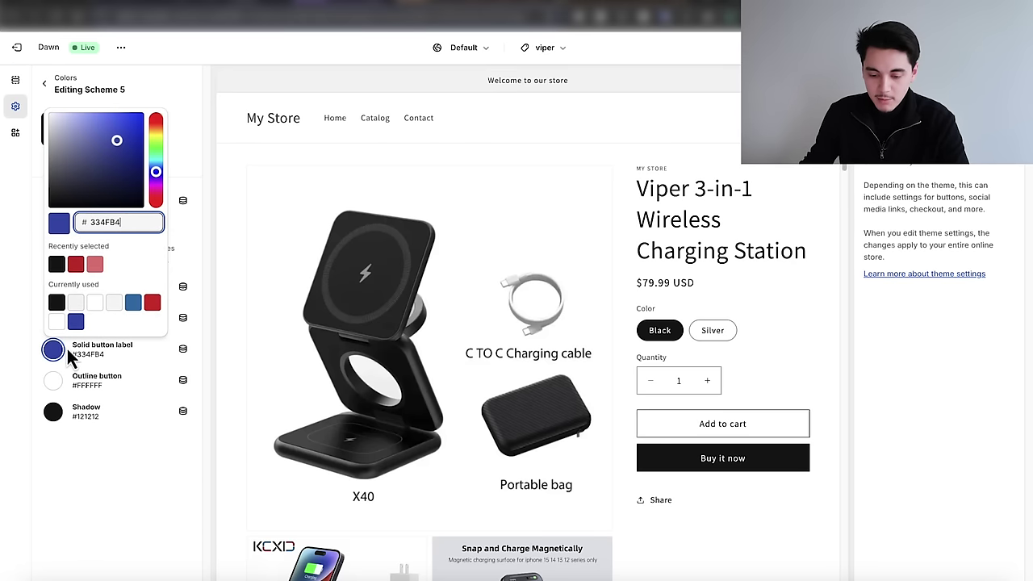
click(57, 265)
click(32, 296)
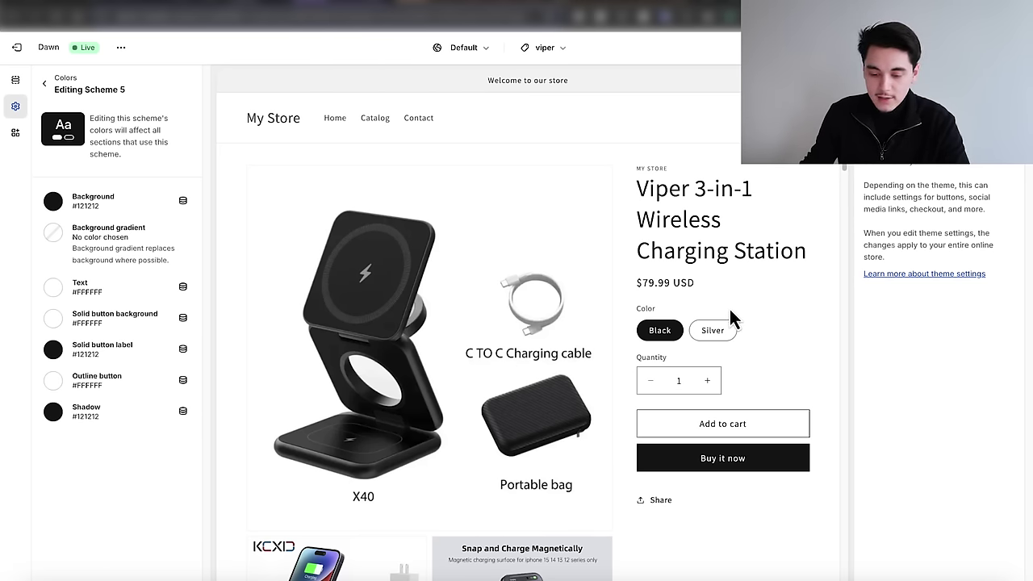
key(Escape)
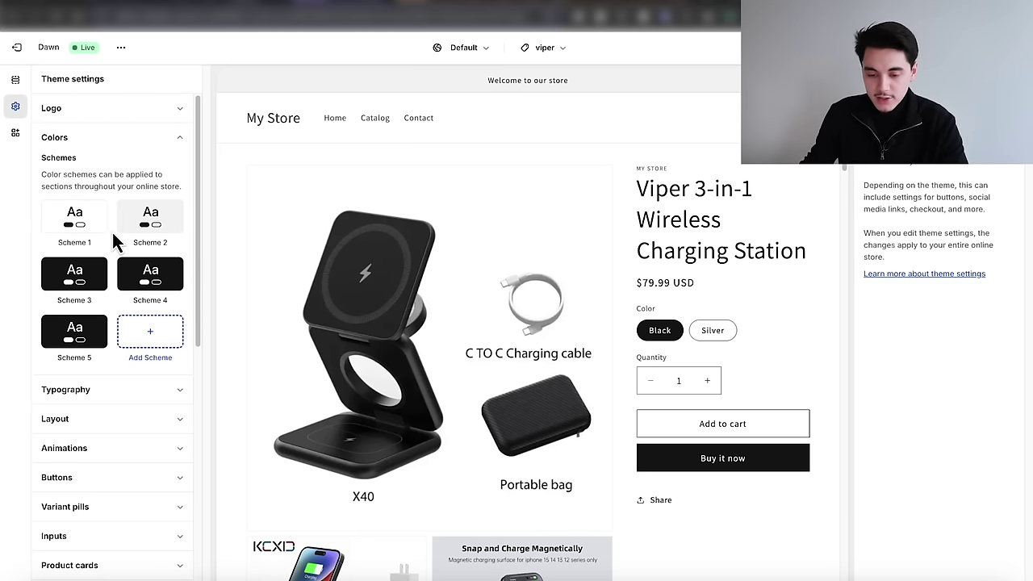
Step: Change the color scheme of the Header section to Scheme 3
click(15, 80)
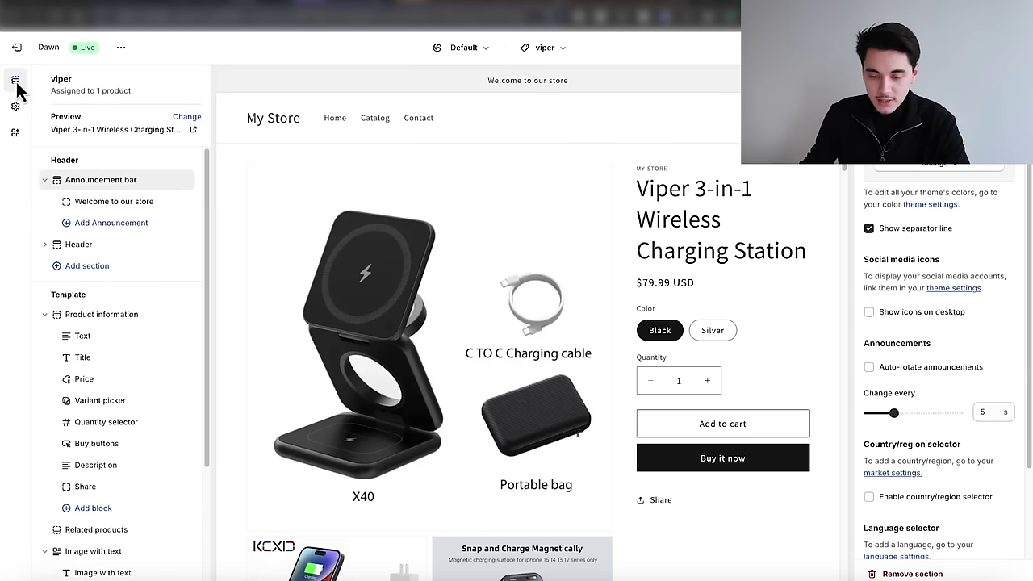
click(87, 246)
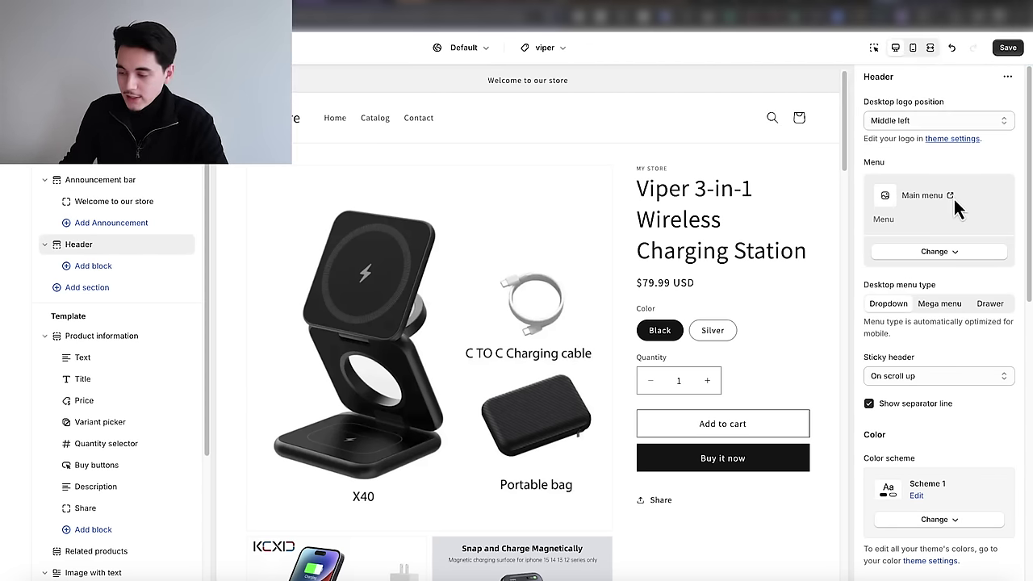
scroll(954, 200, down, 5)
scroll(952, 206, up, 1)
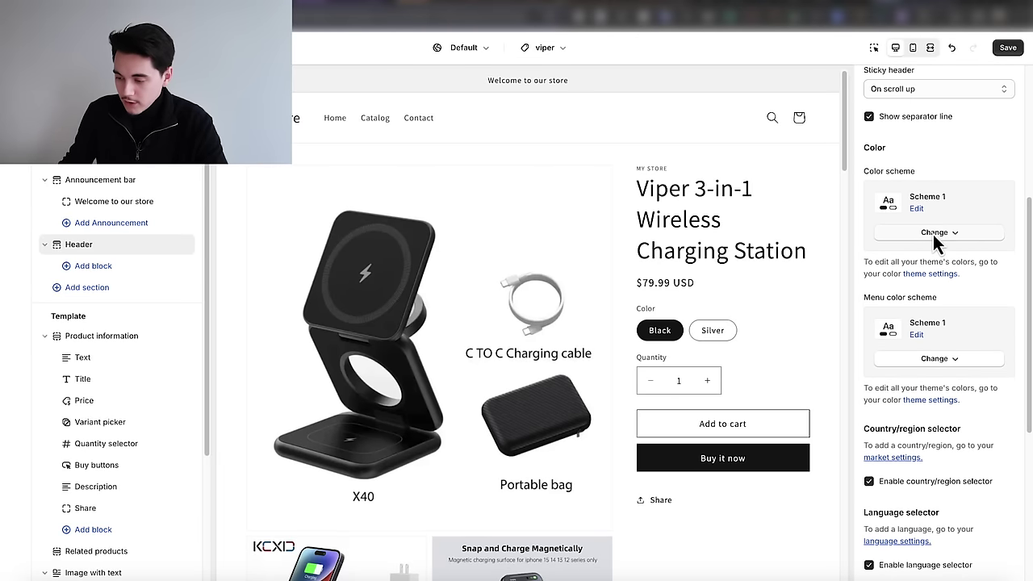
click(936, 233)
click(936, 324)
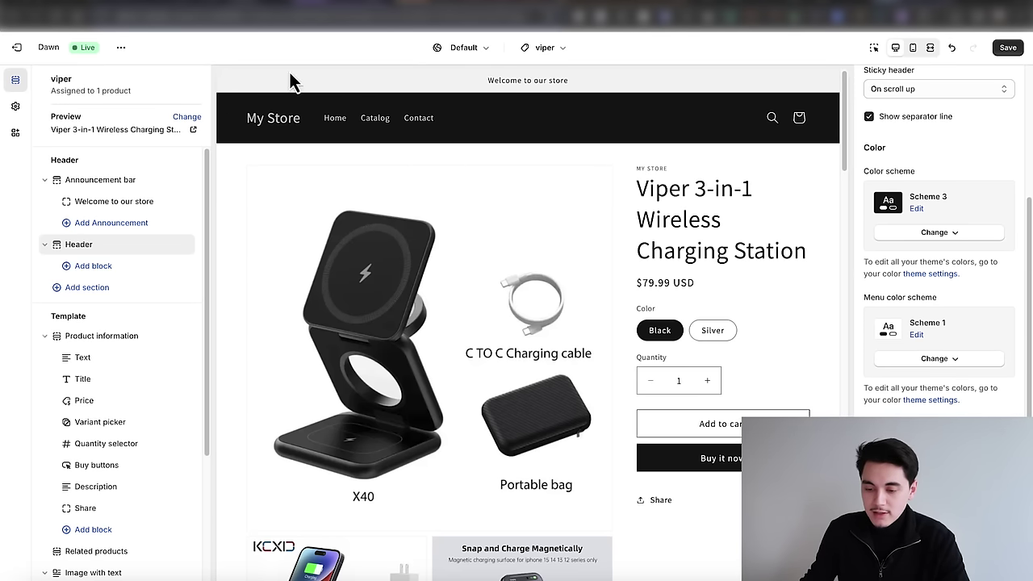
Step: Upload voltara_logo_blk.png and voltara_logo_wht.png from the voltara logo (1) folder as images for the theme's logo
click(17, 109)
click(64, 110)
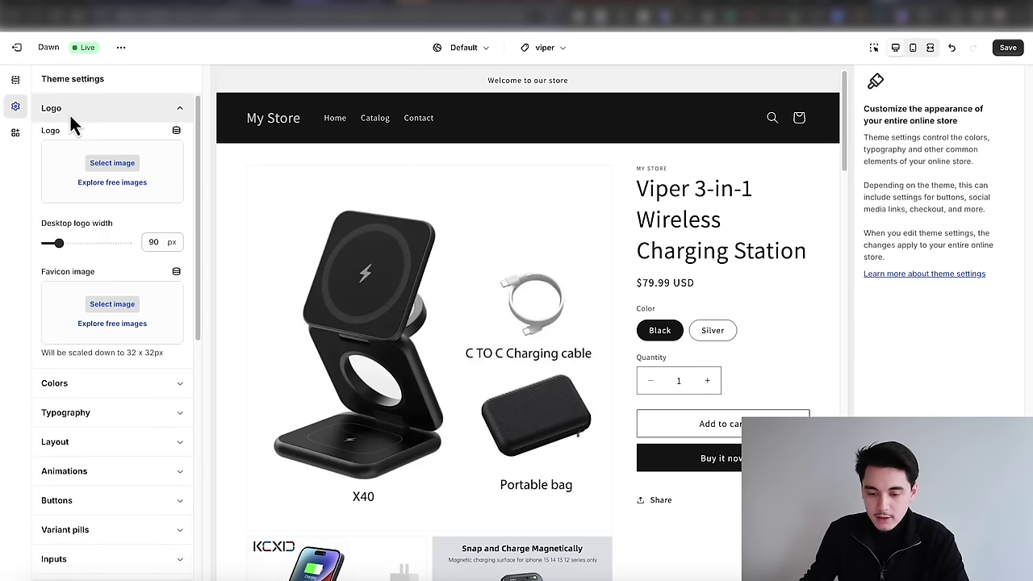
click(106, 163)
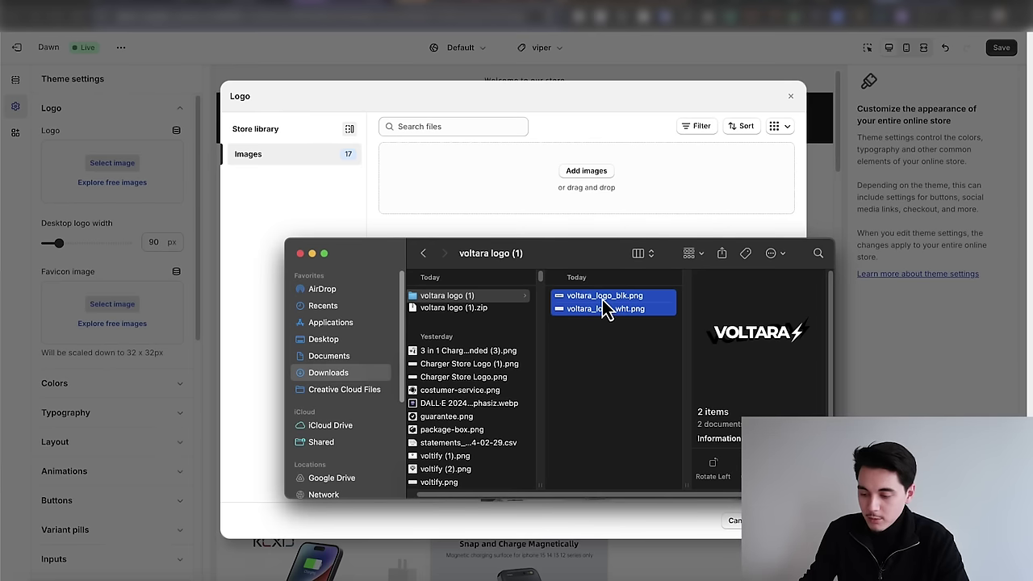
drag(607, 311, 535, 194)
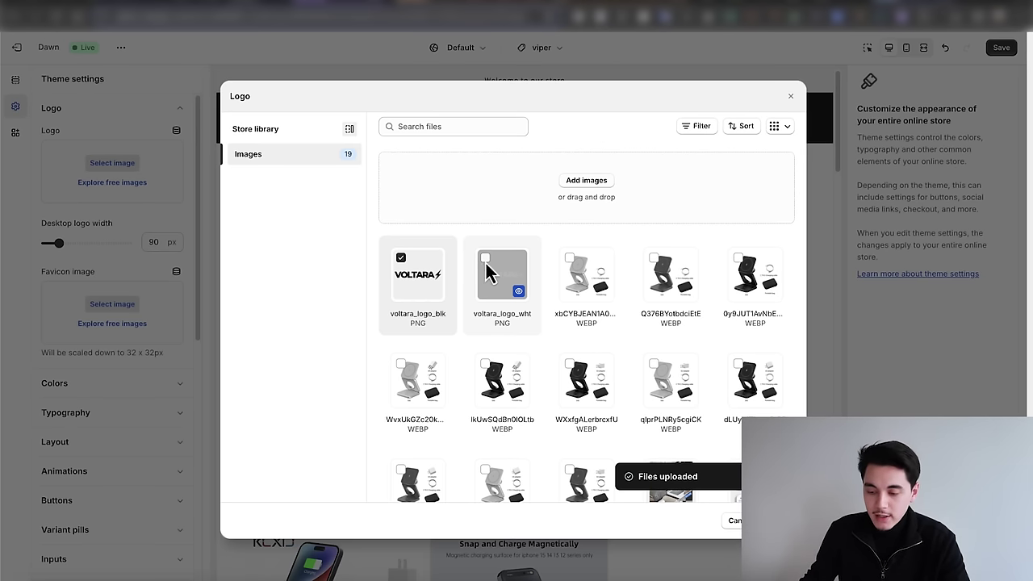
Step: Use voltara_logo_wht as the store logo and set the desktop logo width to 130 px
click(487, 265)
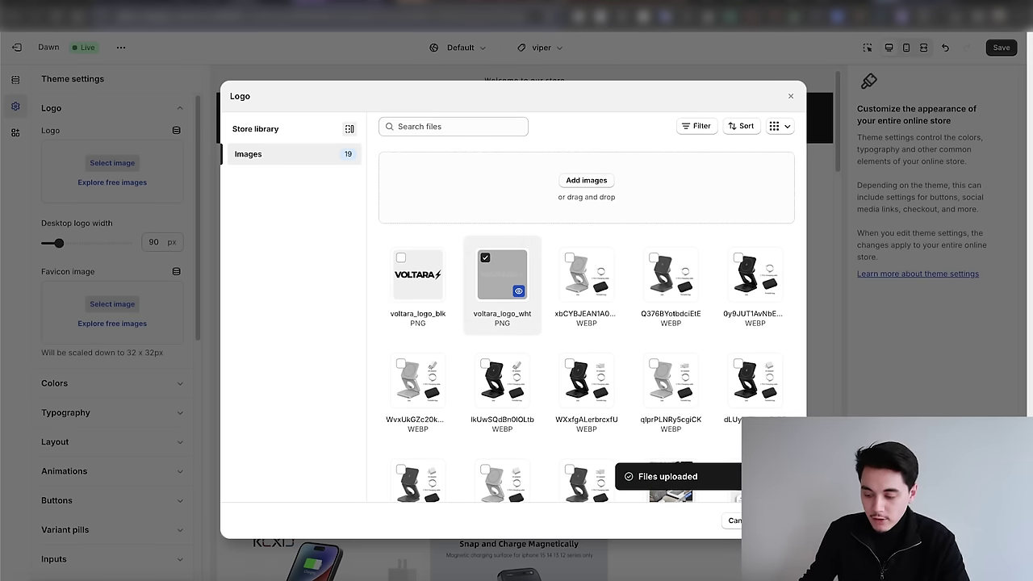
click(773, 519)
drag(59, 307, 63, 311)
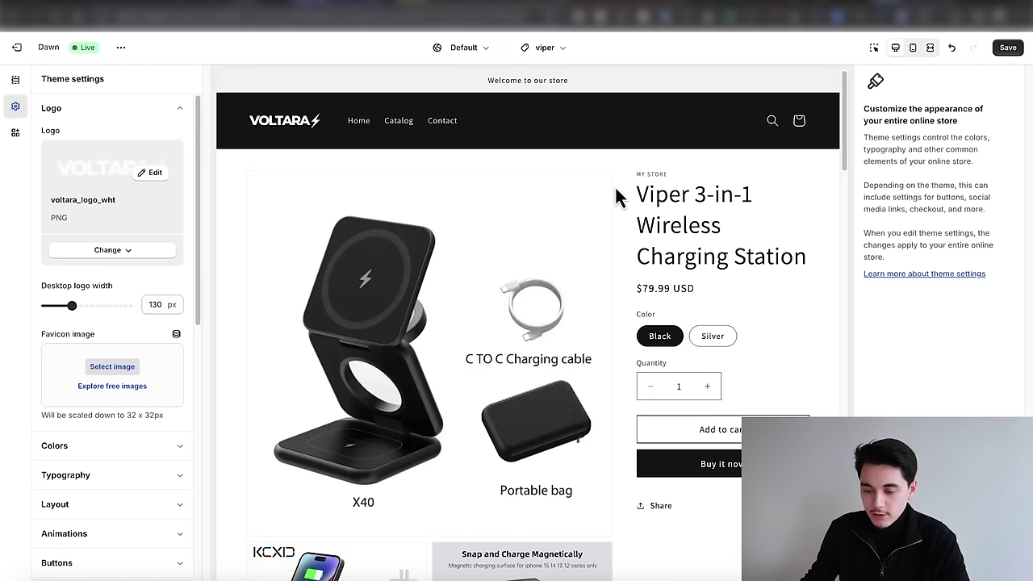
Step: Set the desktop layout of the Product information media to Thumbnail carousel
click(15, 81)
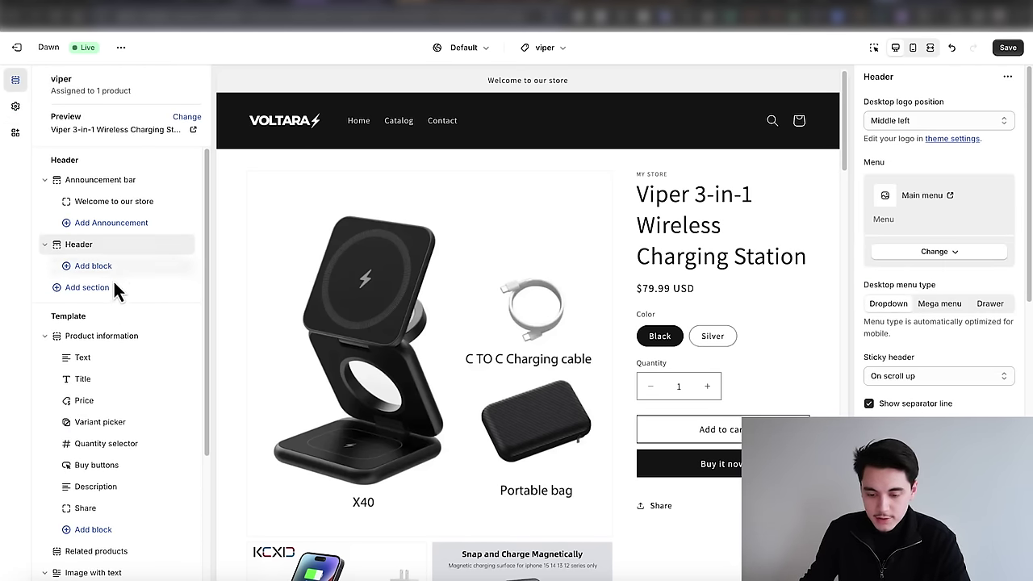
click(101, 337)
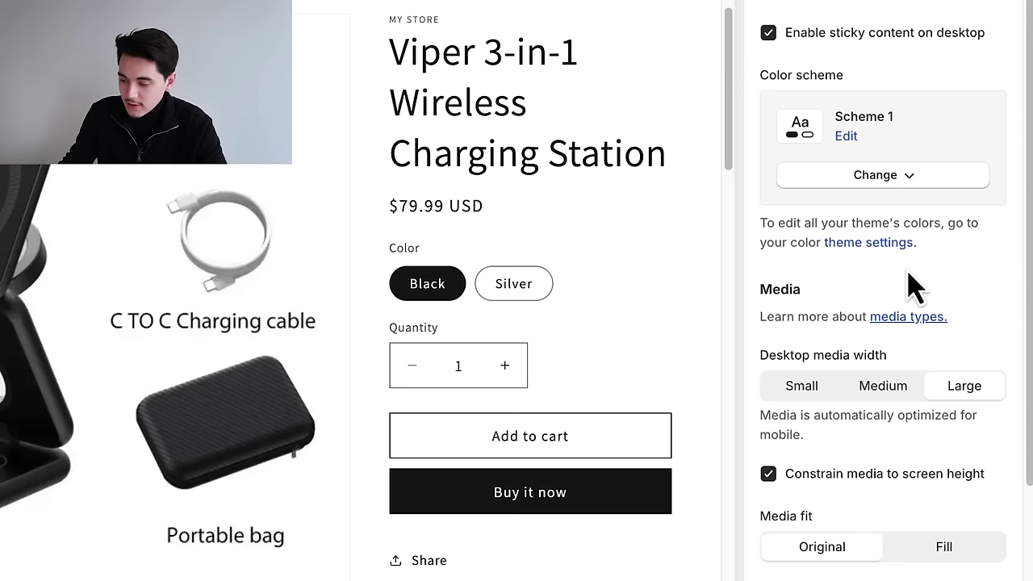
scroll(912, 284, down, 4)
click(837, 283)
click(836, 347)
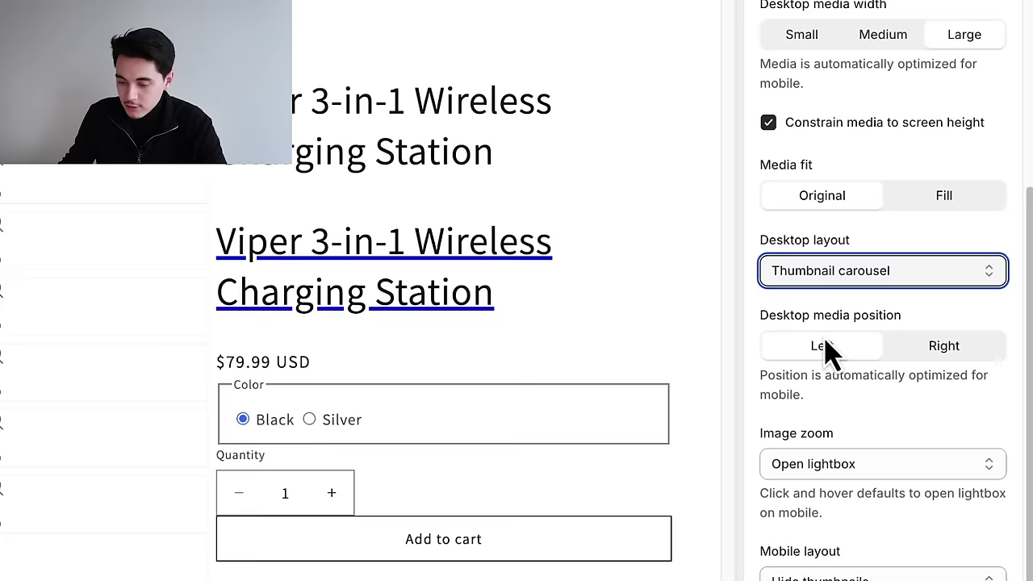
Step: Set the product media's mobile layout to Show thumbnails and its desktop media width to Medium
scroll(831, 363, down, 3)
click(842, 391)
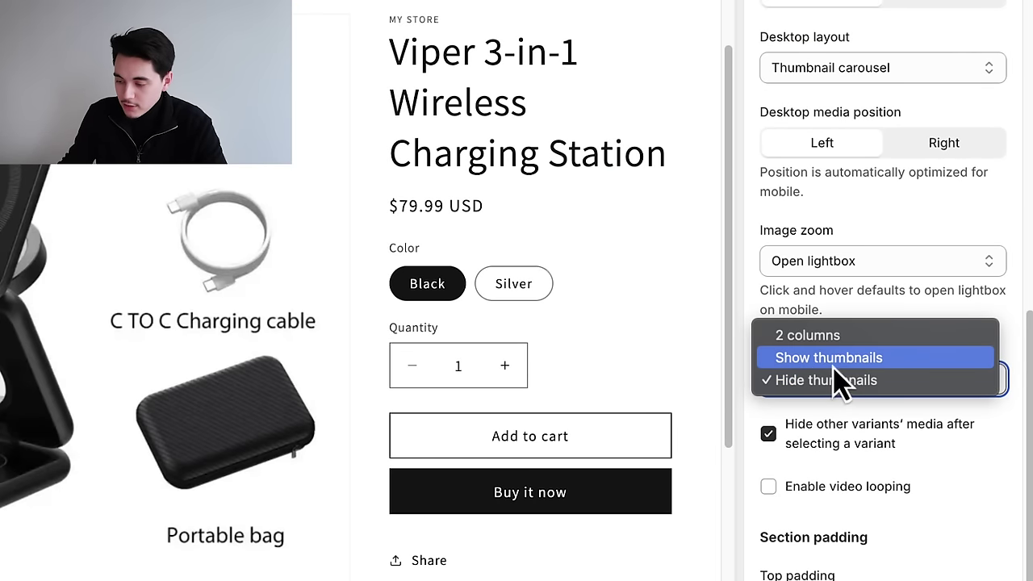
click(835, 359)
scroll(856, 379, up, 4)
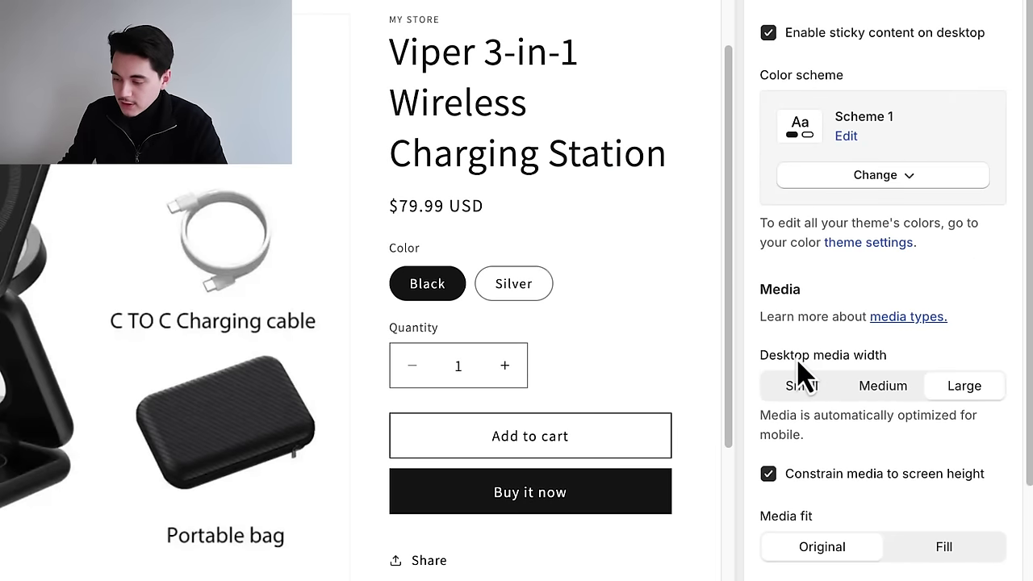
click(883, 394)
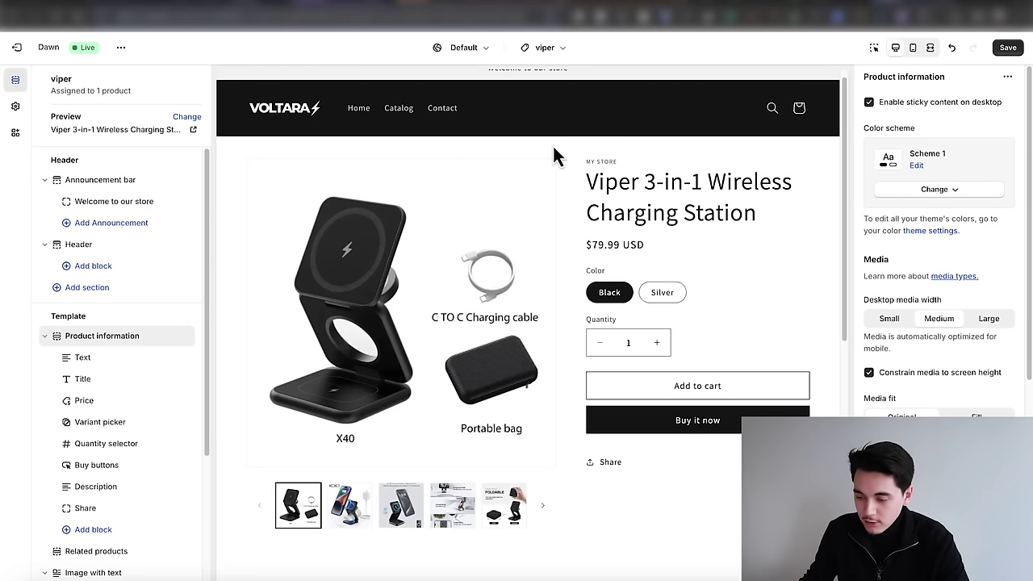
Step: Turn off dynamic checkout buttons for the buy buttons and delete the vendor Text and Share blocks from Product information
scroll(96, 403, down, 1)
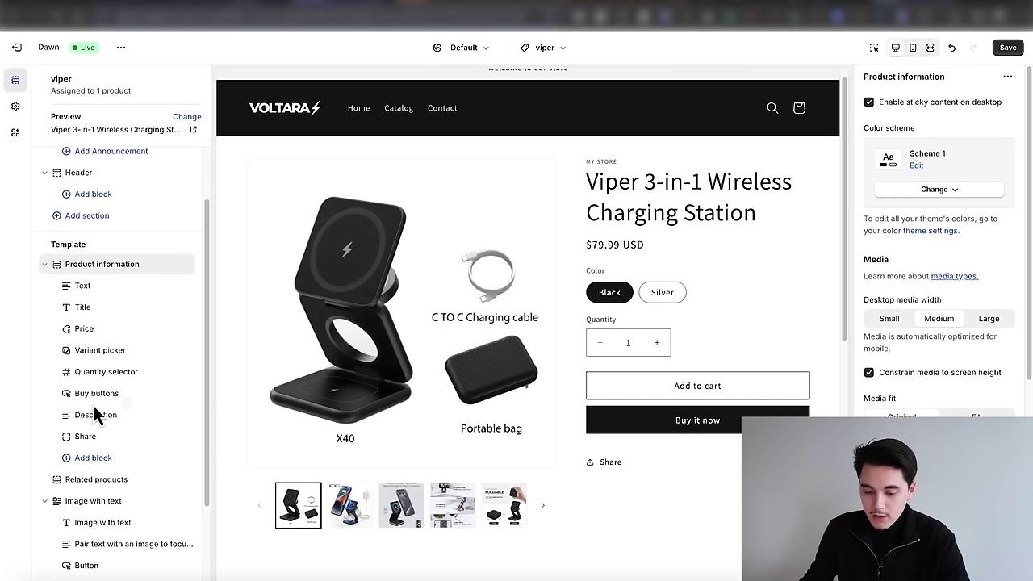
click(99, 393)
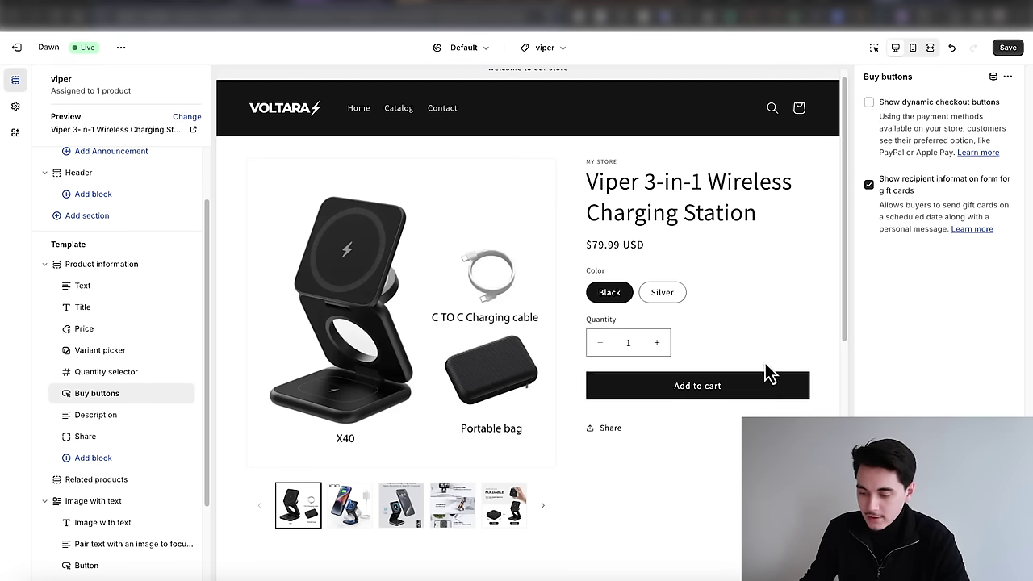
click(84, 286)
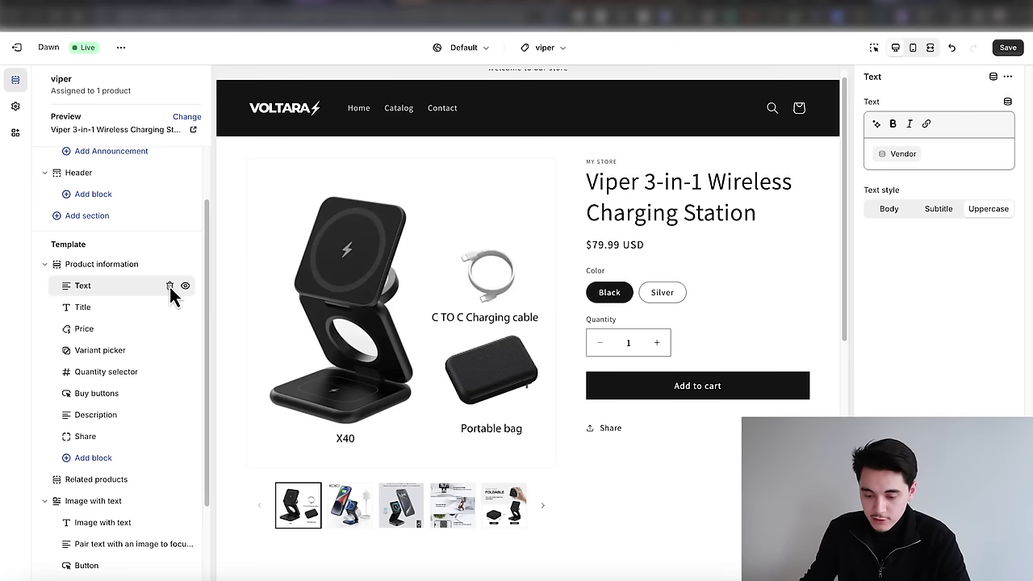
click(169, 286)
click(122, 416)
click(169, 415)
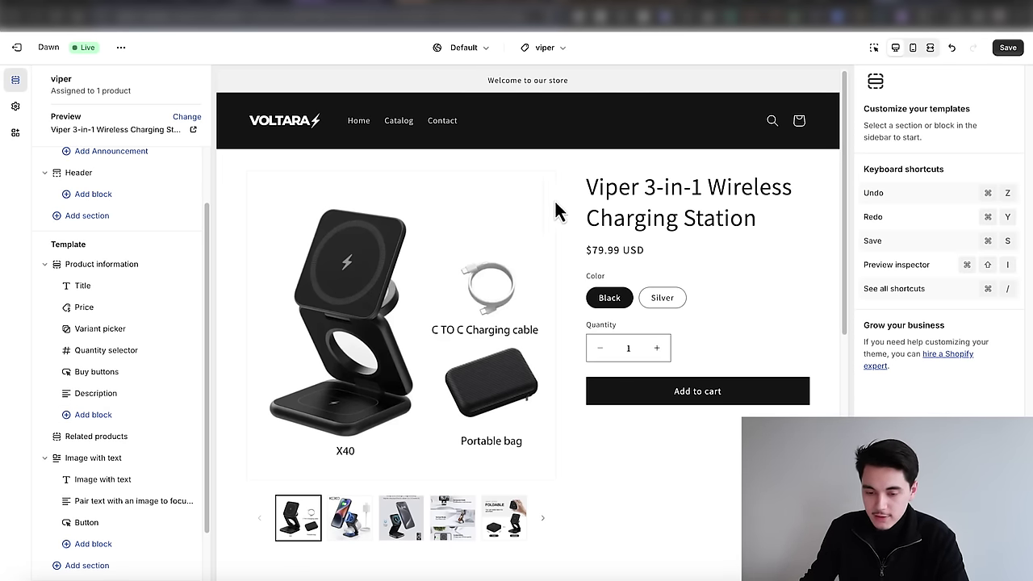
Step: Set the theme's heading font to Avenir Next in the Semi Bold style
click(15, 105)
click(51, 107)
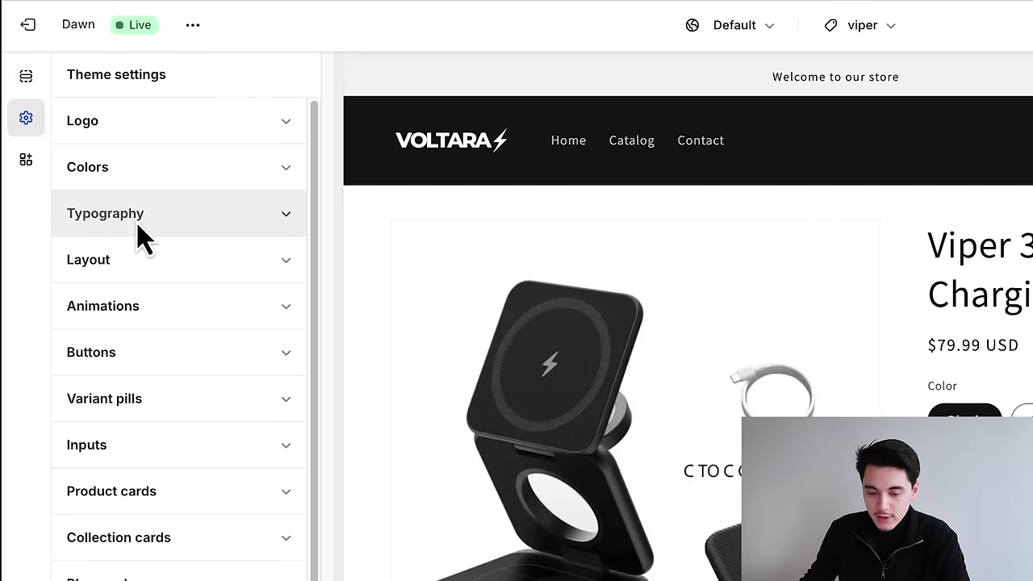
click(138, 234)
click(161, 399)
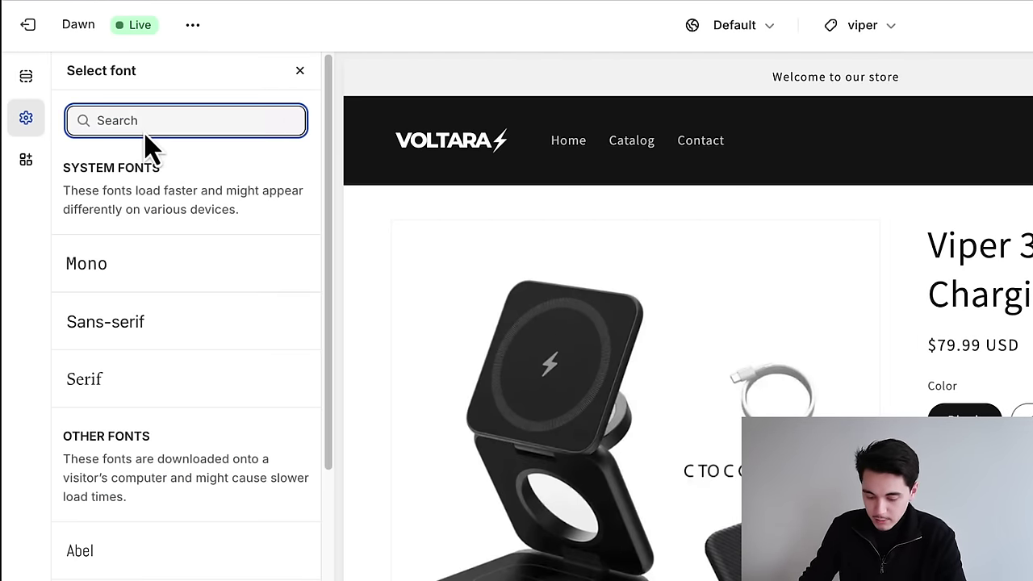
click(65, 212)
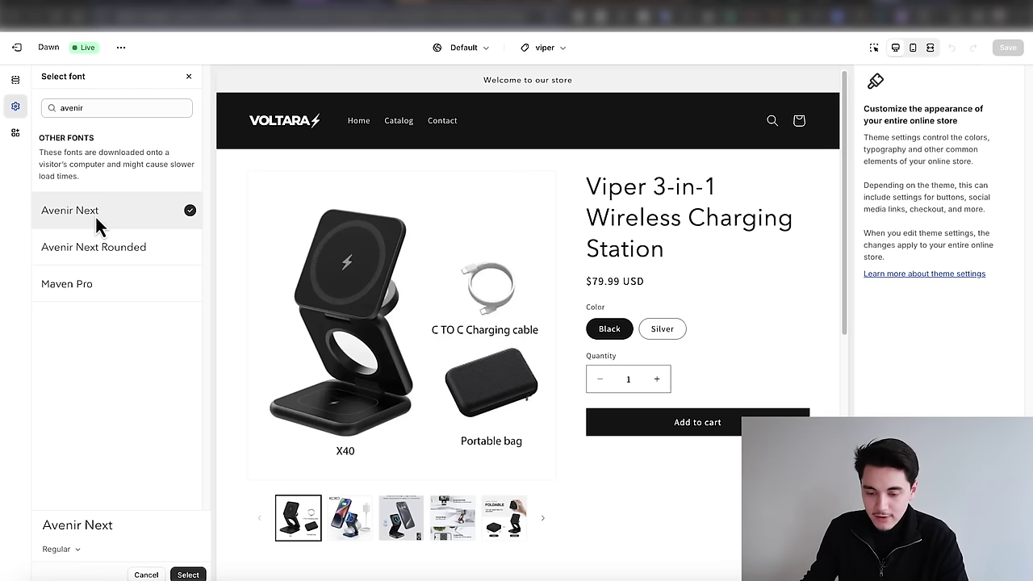
click(60, 549)
scroll(60, 331, up, 1)
scroll(56, 327, down, 1)
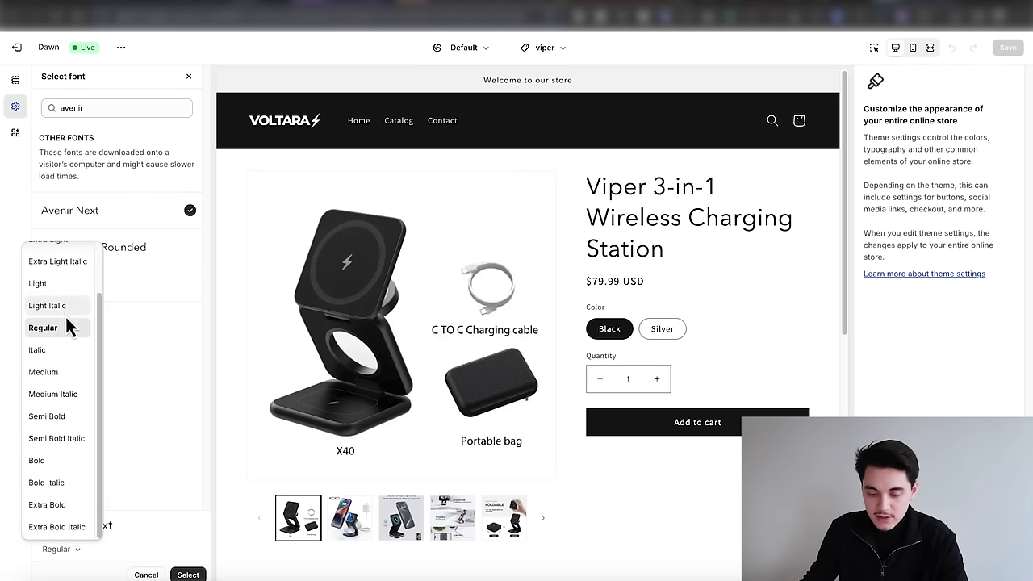
click(49, 416)
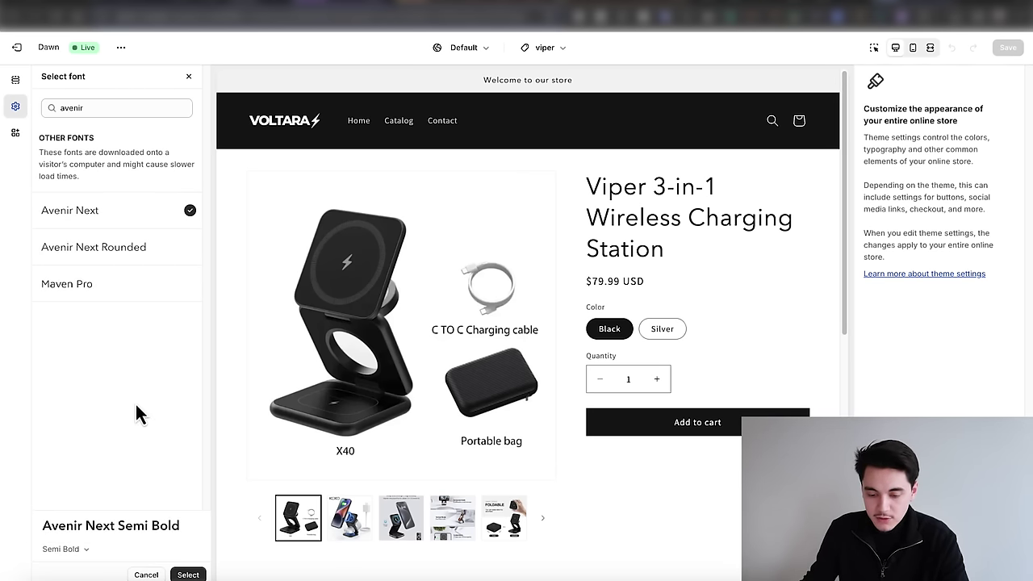
click(188, 574)
Step: Set the theme's body font to Harmonia Sans Regular
scroll(97, 293, down, 3)
click(111, 288)
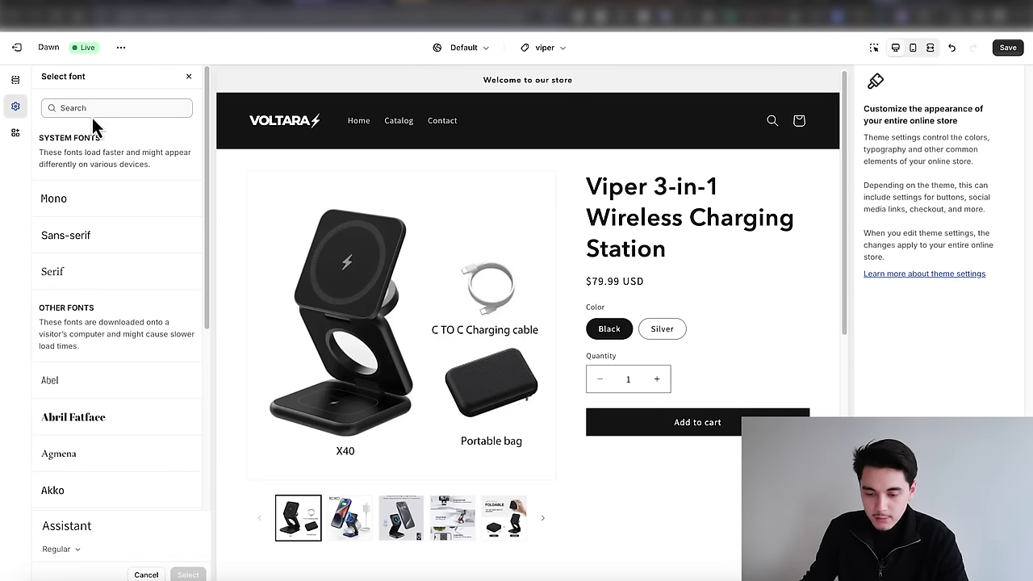
text(harmonia snas)
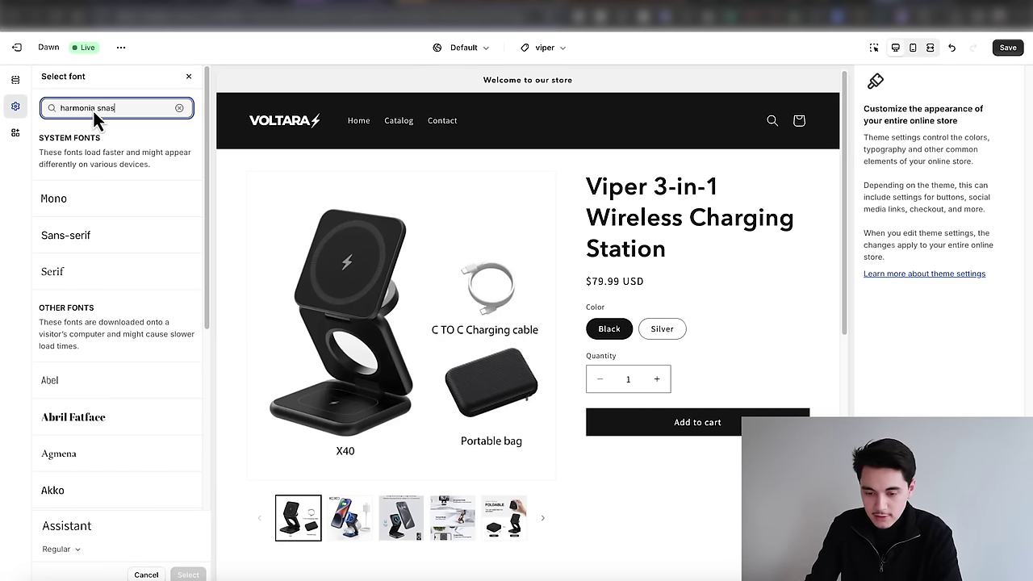
key(BackSpace)
key(BackSpace)
key(BackSpace)
text(ans)
click(113, 210)
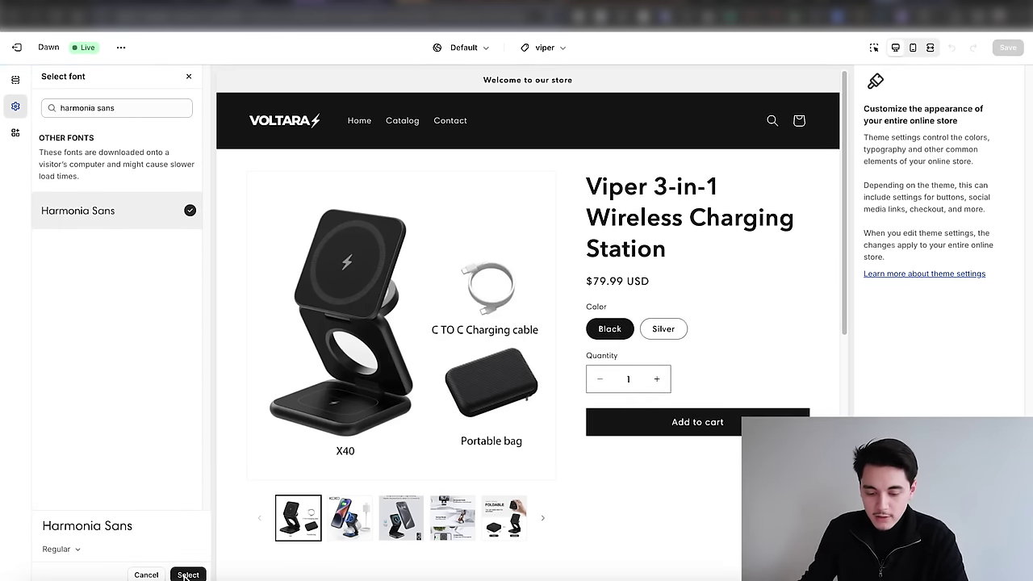
click(187, 574)
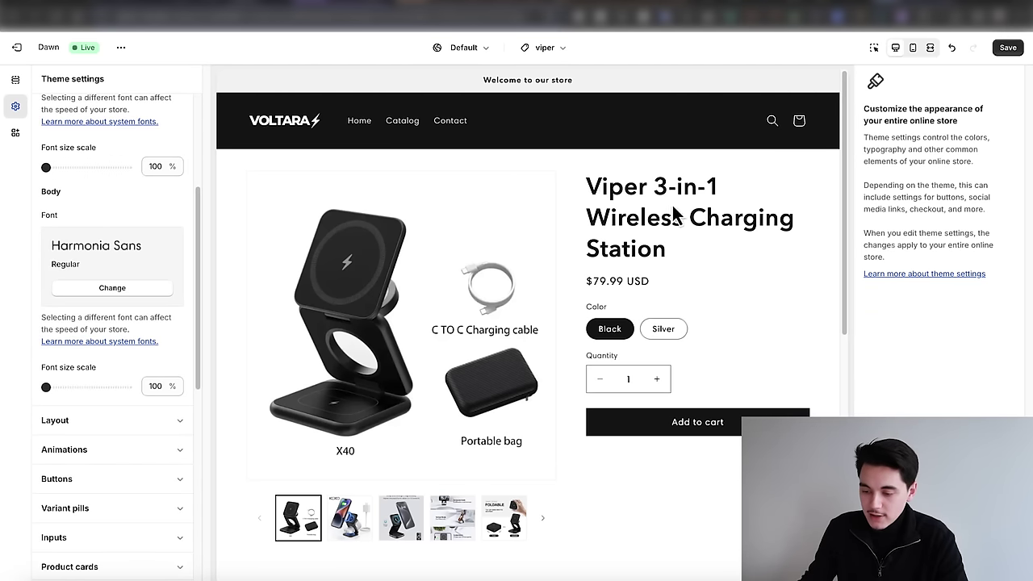
Step: Examine the product title in the preview and the Journey store's TRIO ULTRA product page for its fonts, buttons and rounded shapes
drag(585, 187, 675, 255)
click(685, 293)
scroll(621, 291, down, 4)
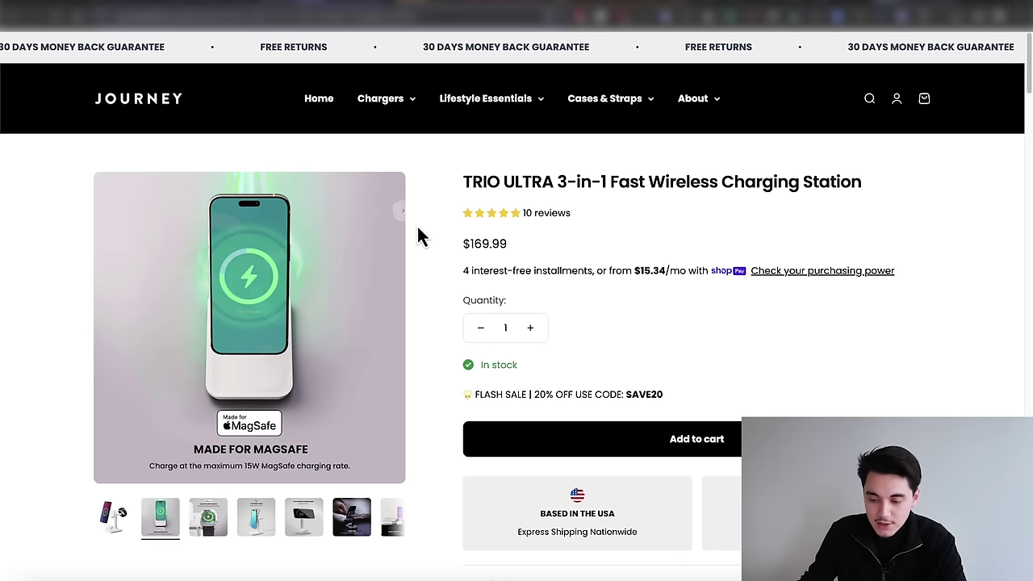
scroll(417, 234, down, 1)
scroll(456, 364, down, 3)
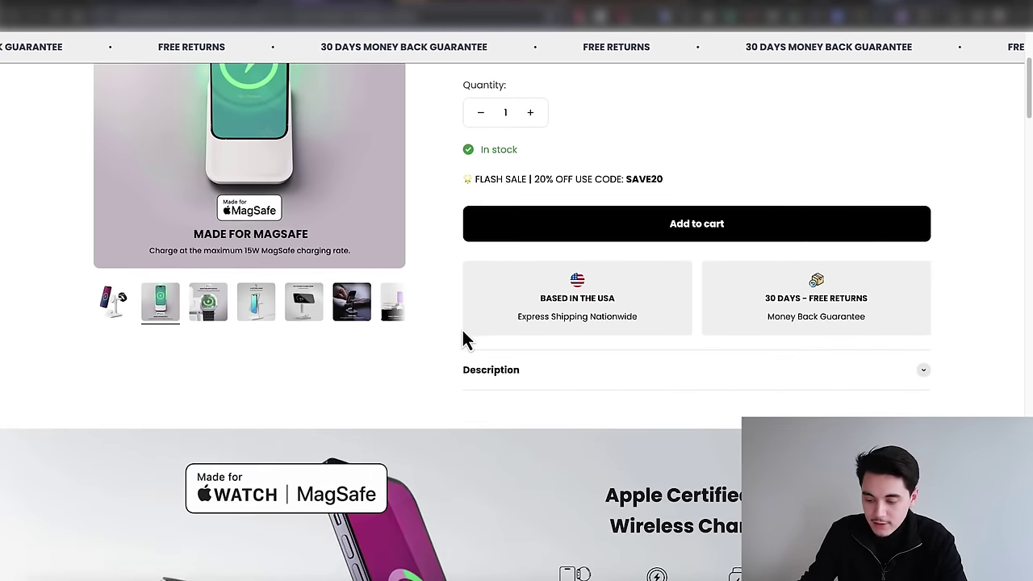
scroll(465, 339, up, 3)
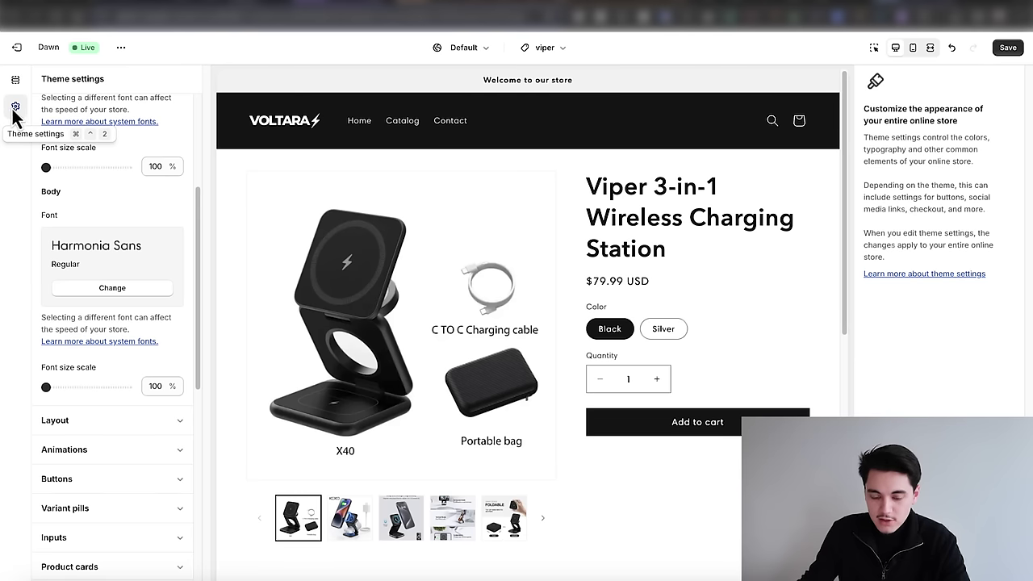
Step: Set the corner radius of the theme's buttons to 40 px
scroll(113, 323, down, 5)
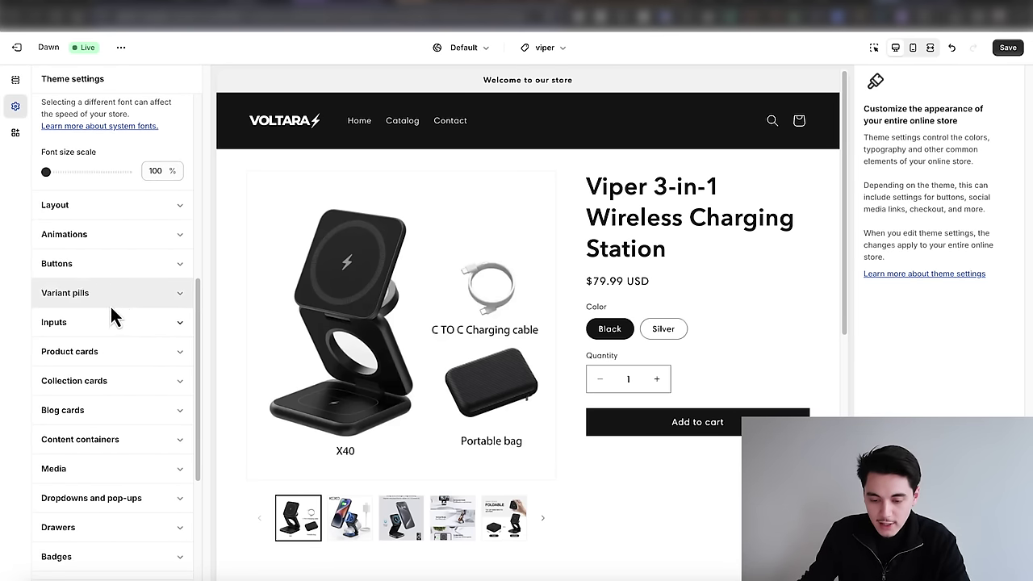
click(84, 265)
scroll(49, 355, up, 5)
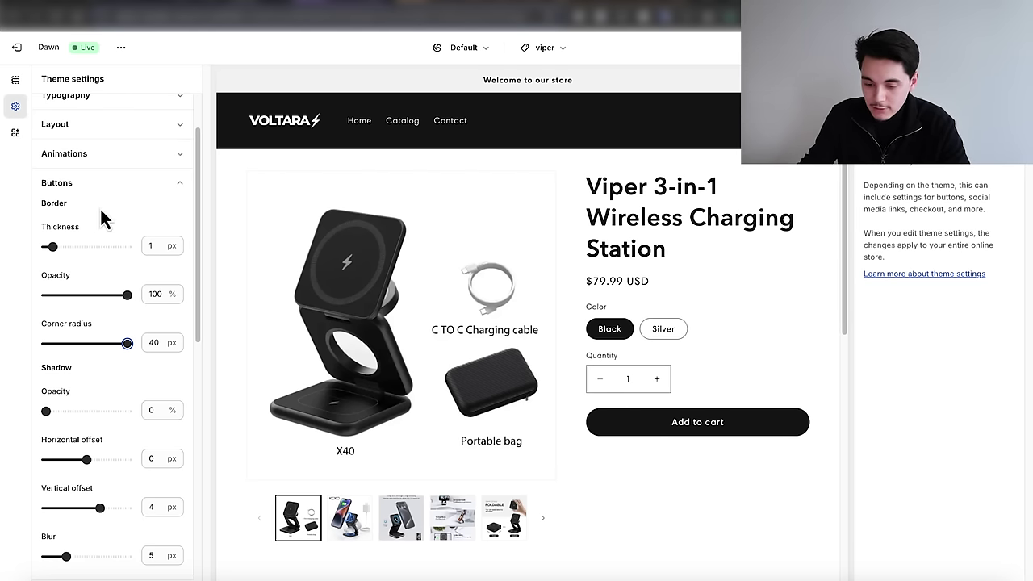
click(97, 183)
Step: Set the corner radius of the theme's content containers to 20 px
click(94, 363)
scroll(99, 363, down, 3)
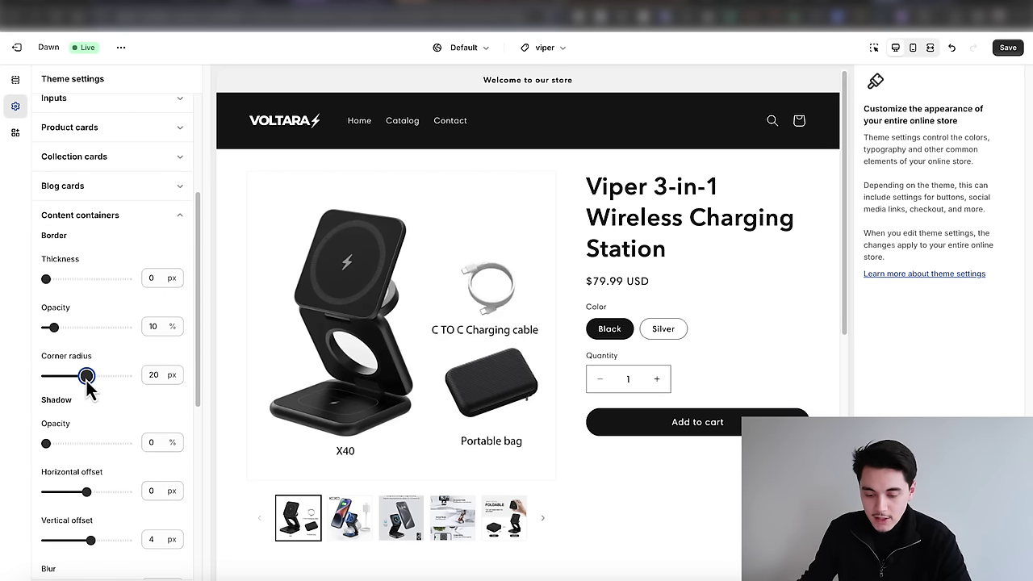
click(80, 214)
Step: Increase the corner radius of the theme's media and check the rounded product images in the preview gallery
click(66, 245)
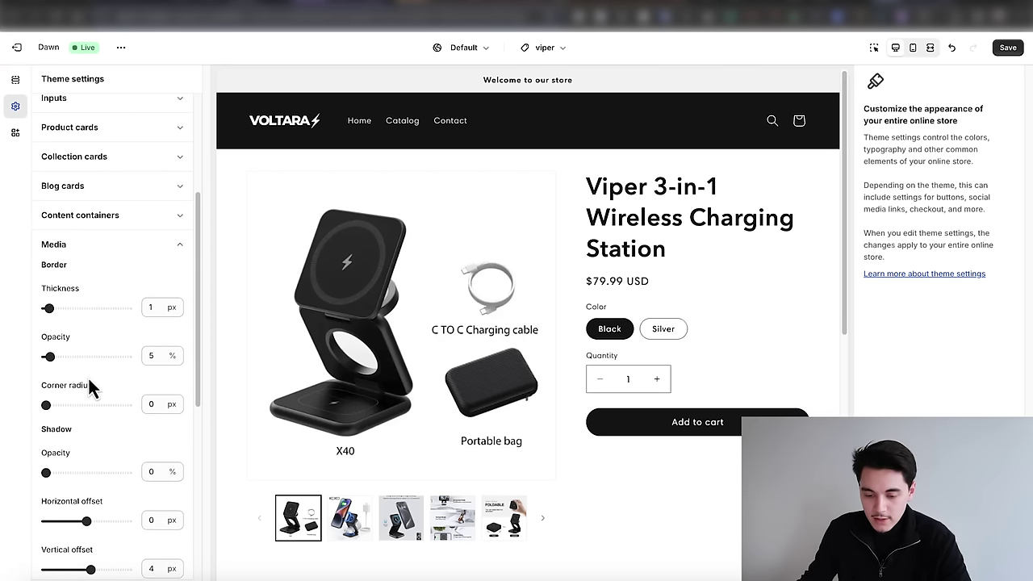
drag(47, 406, 78, 414)
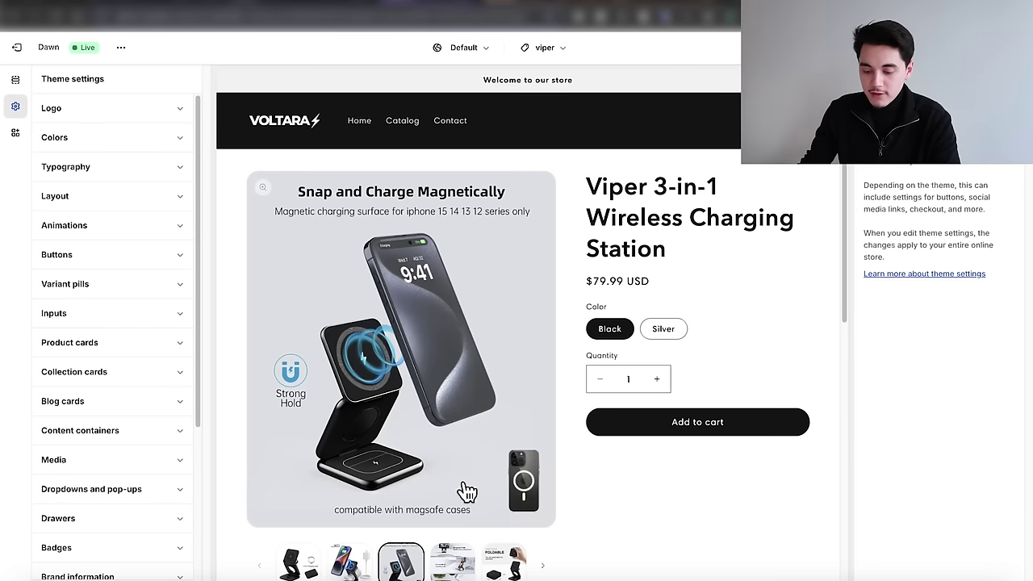
scroll(467, 490, down, 1)
click(467, 490)
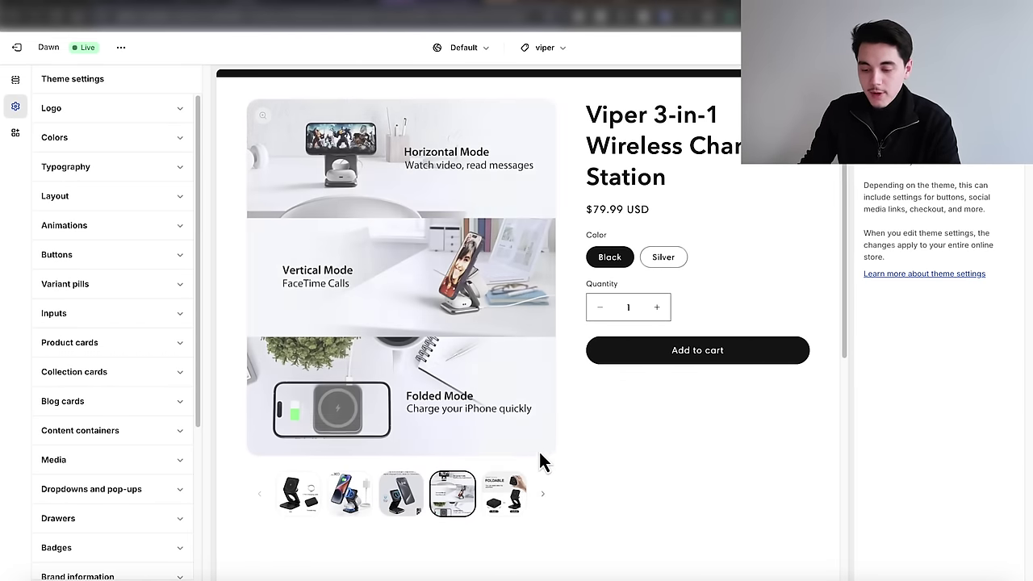
click(376, 507)
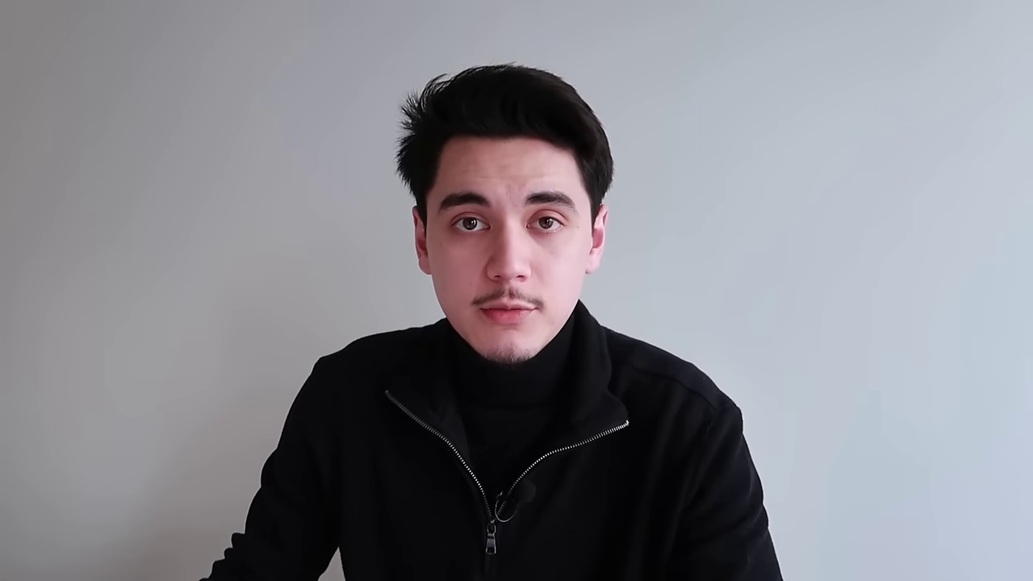
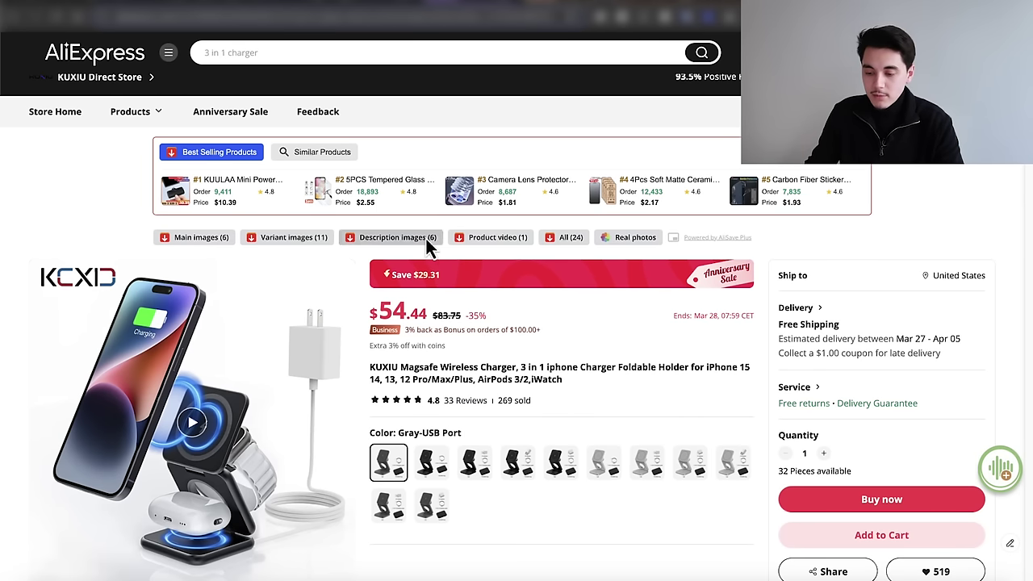
Step: Examine the KUXIU charger's color variants and description images on its AliExpress page
scroll(224, 178, down, 1)
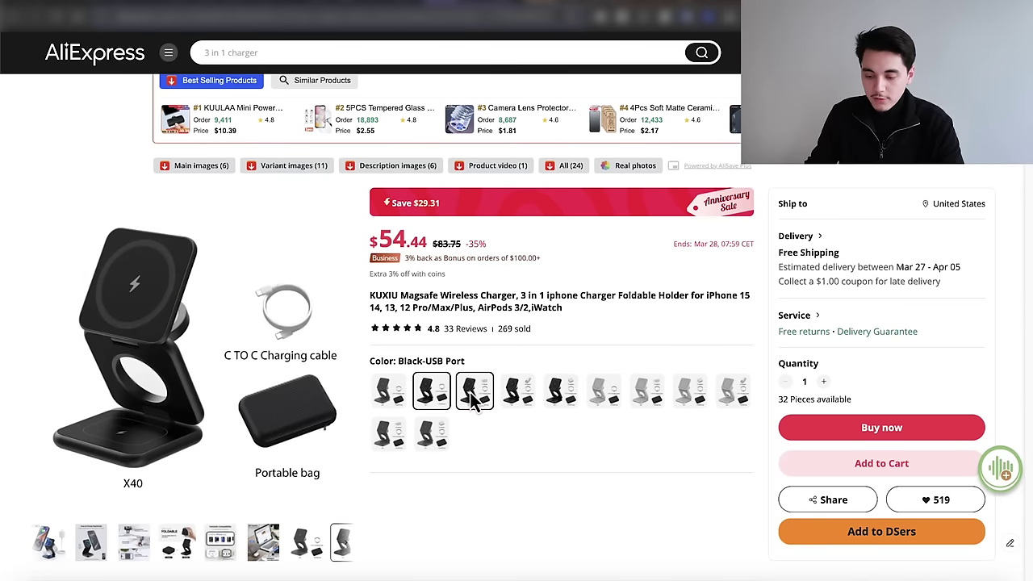
click(517, 391)
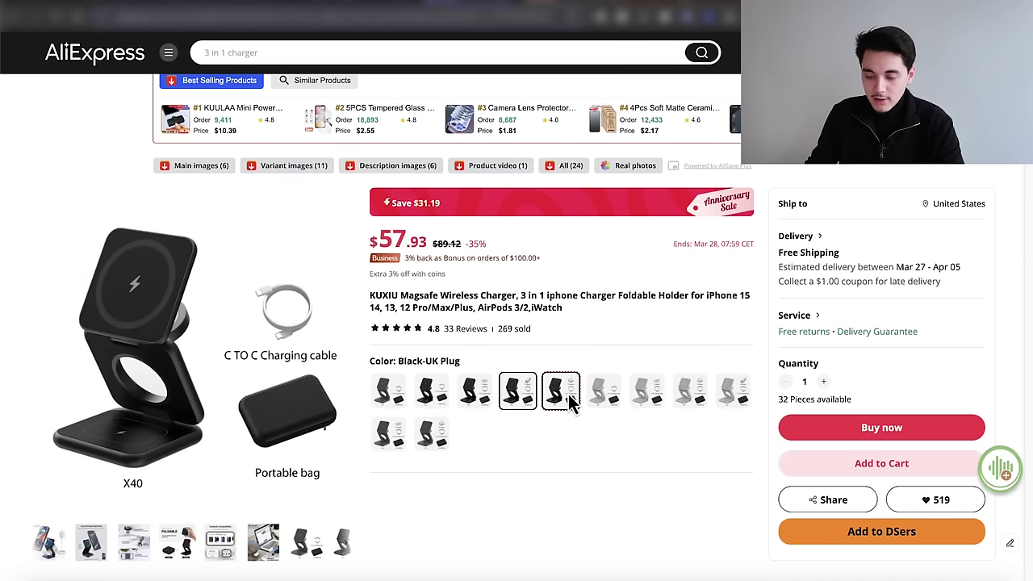
click(645, 392)
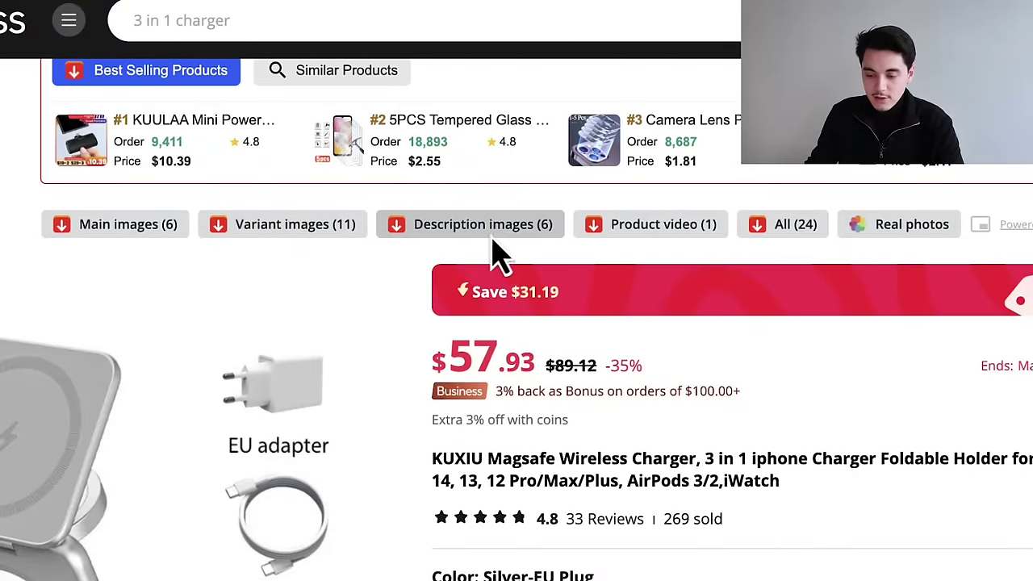
scroll(473, 323, down, 10)
click(392, 494)
scroll(514, 379, down, 3)
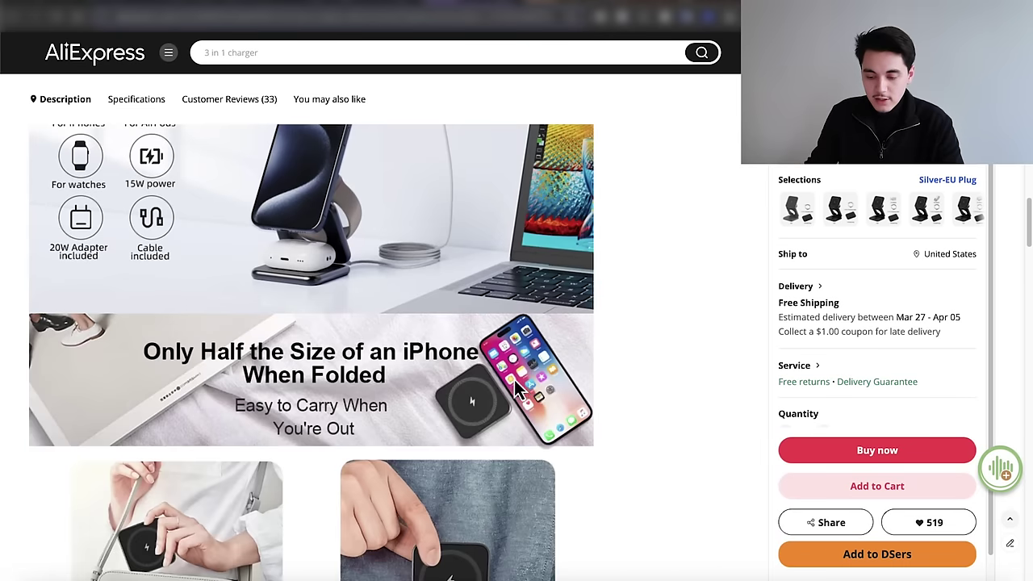
scroll(587, 363, down, 15)
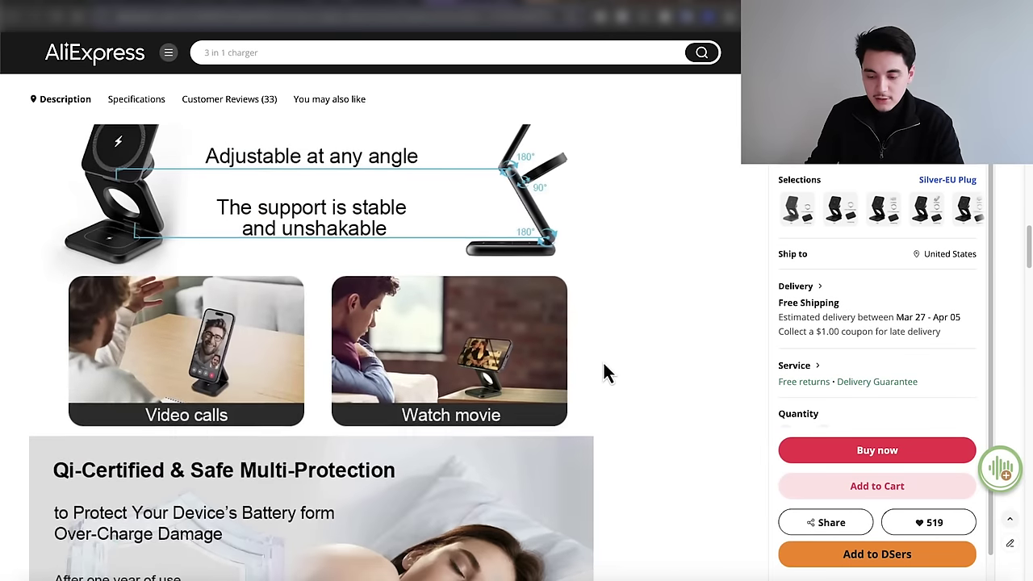
scroll(484, 339, up, 20)
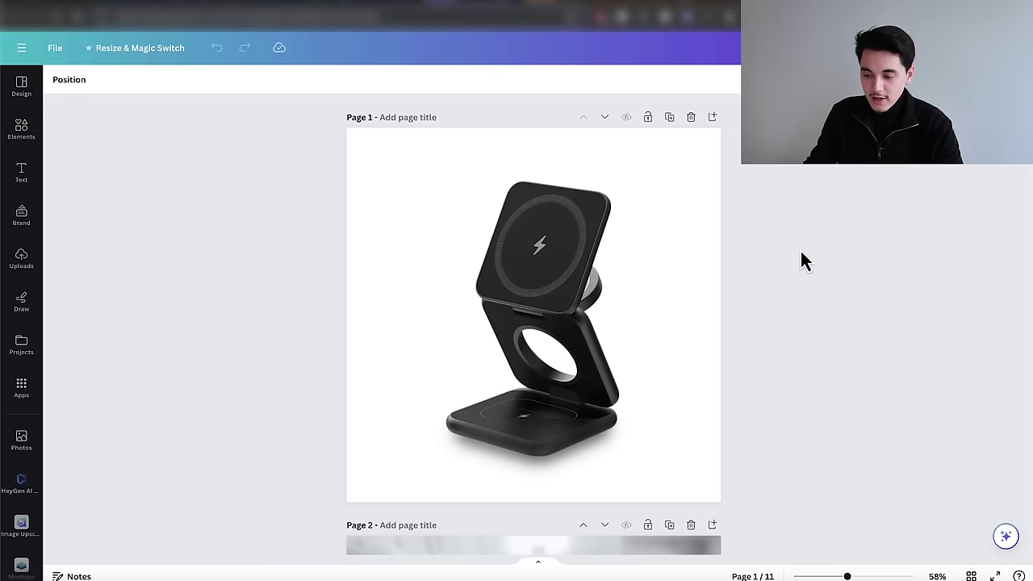
Step: In the Canva design, duplicate page 2 and delete the background, charging station and shadow from the copy
scroll(758, 270, down, 5)
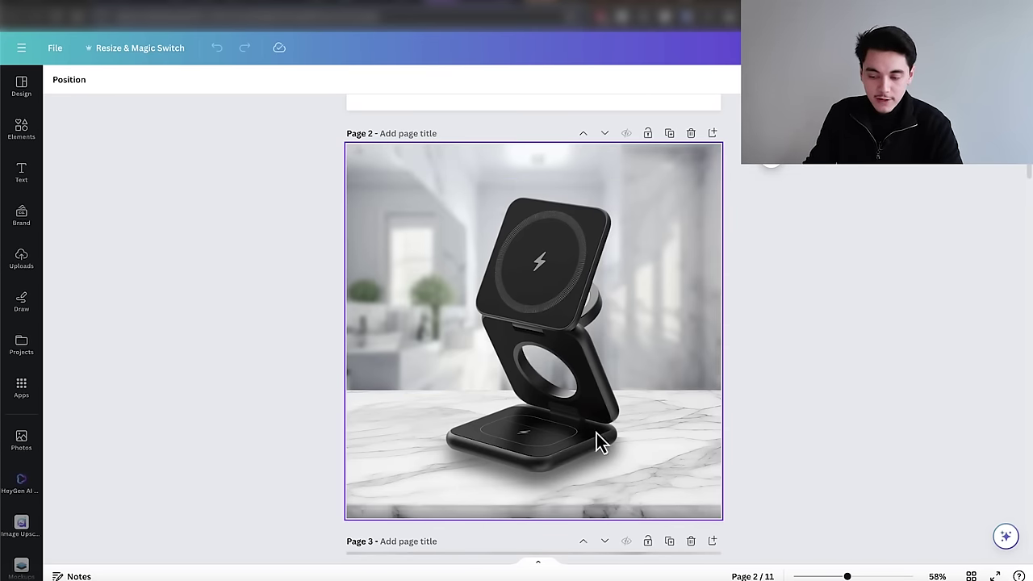
scroll(778, 346, down, 15)
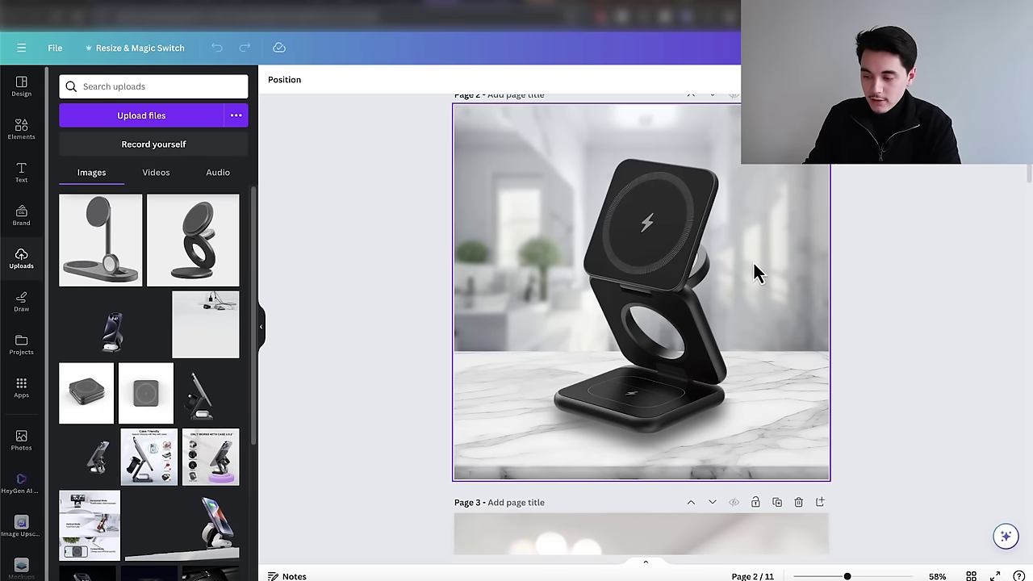
scroll(766, 242, up, 2)
click(777, 166)
click(788, 218)
key(Delete)
click(652, 297)
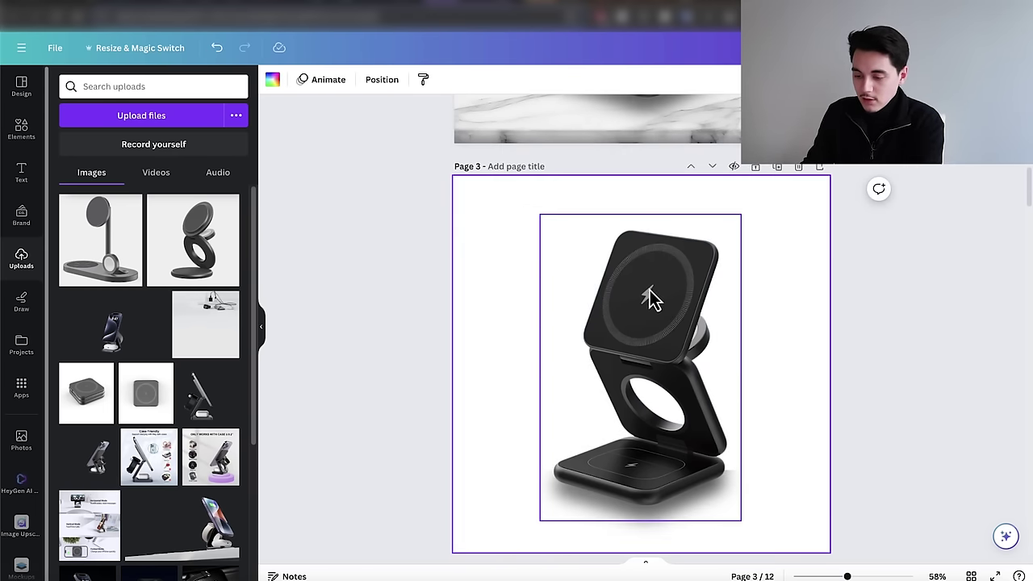
key(Delete)
click(625, 503)
key(Delete)
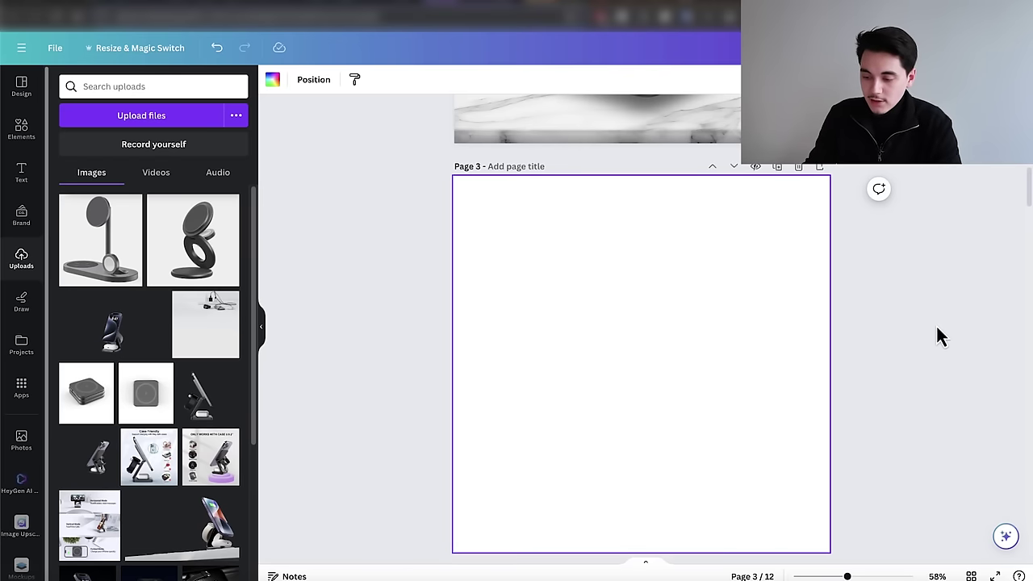
Step: Upload 1.jpg from the variant images folder to Canva and place it on the empty page 3
key(super+Tab)
click(602, 277)
key(space)
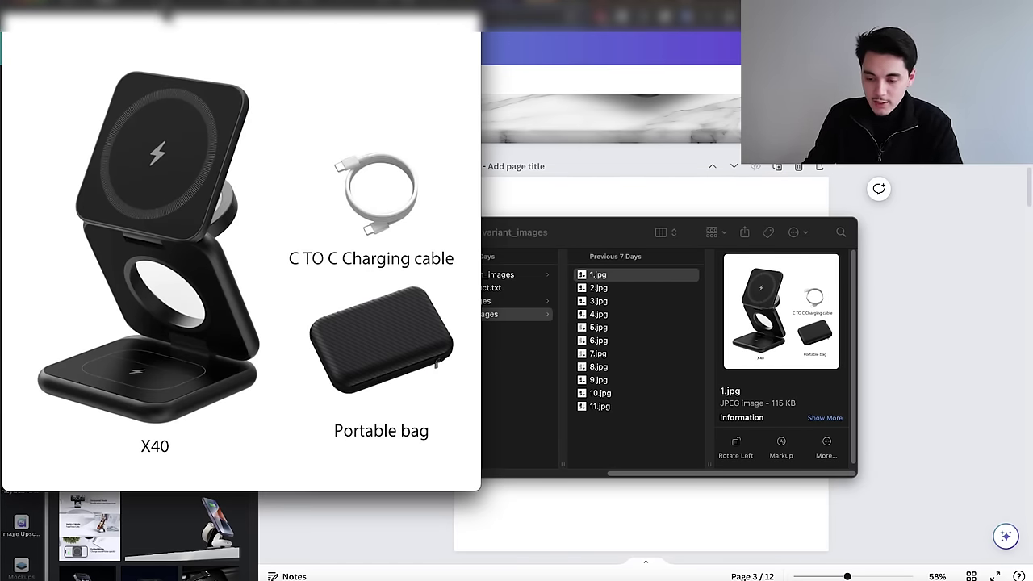
drag(172, 38, 286, 52)
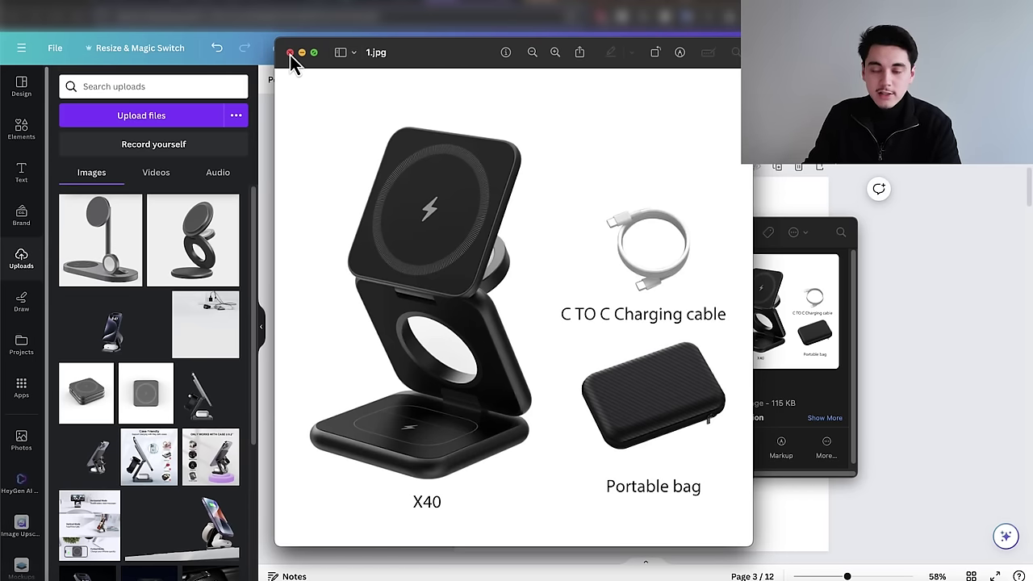
click(290, 55)
drag(608, 284, 252, 233)
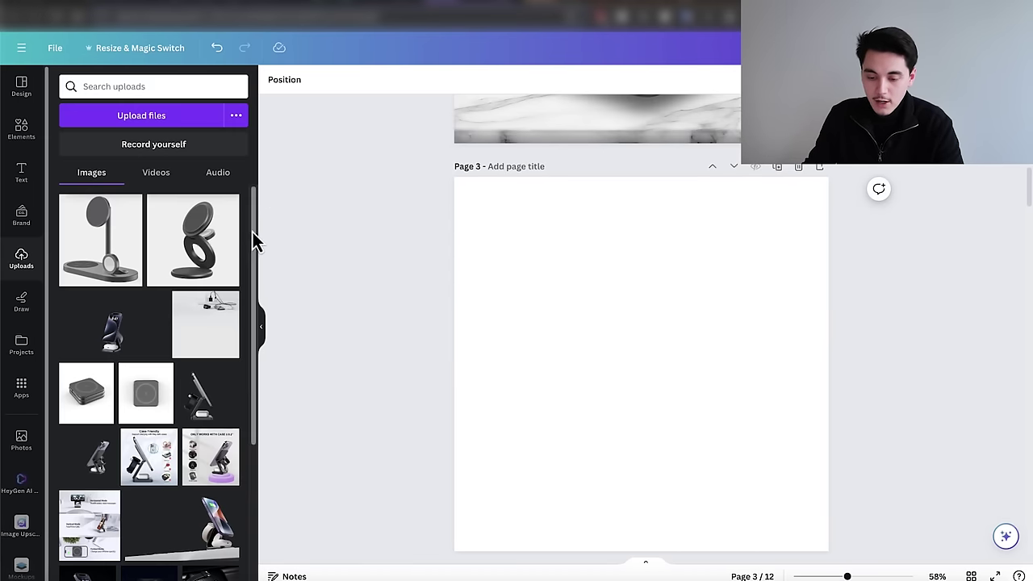
click(92, 235)
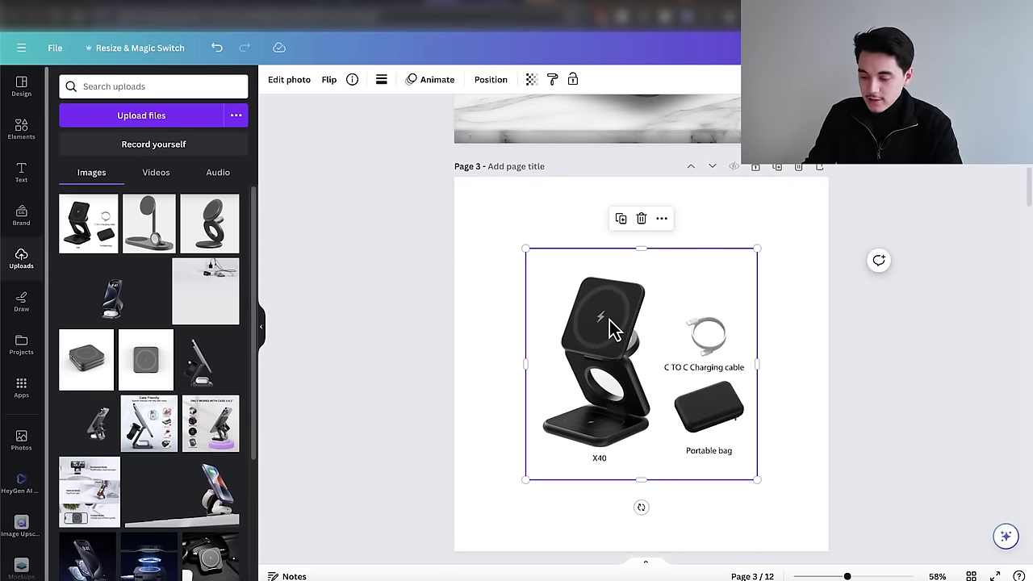
Step: Enlarge the uploaded image to fill page 3 and remove its background
drag(525, 248, 454, 176)
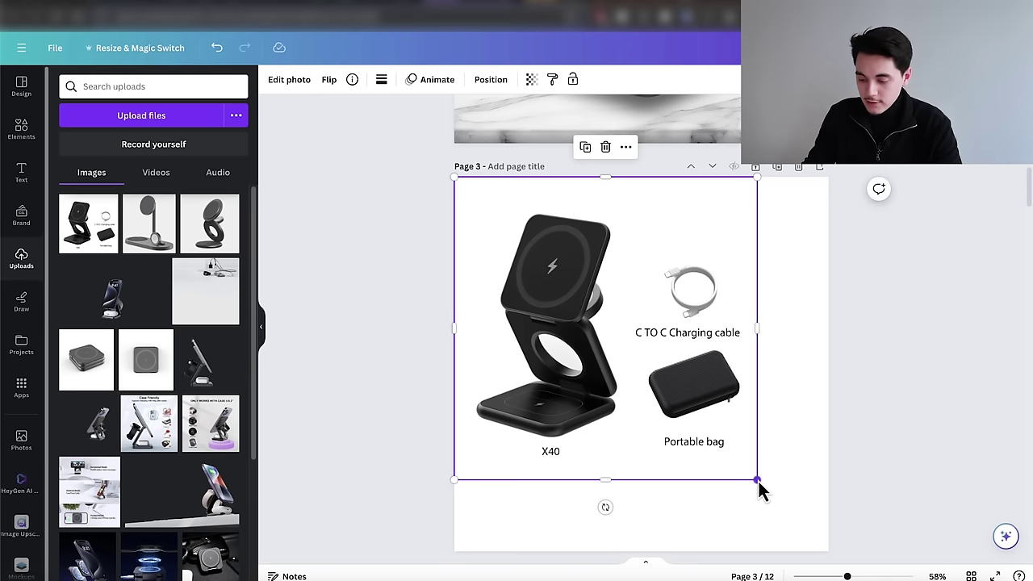
drag(756, 479, 828, 551)
click(287, 83)
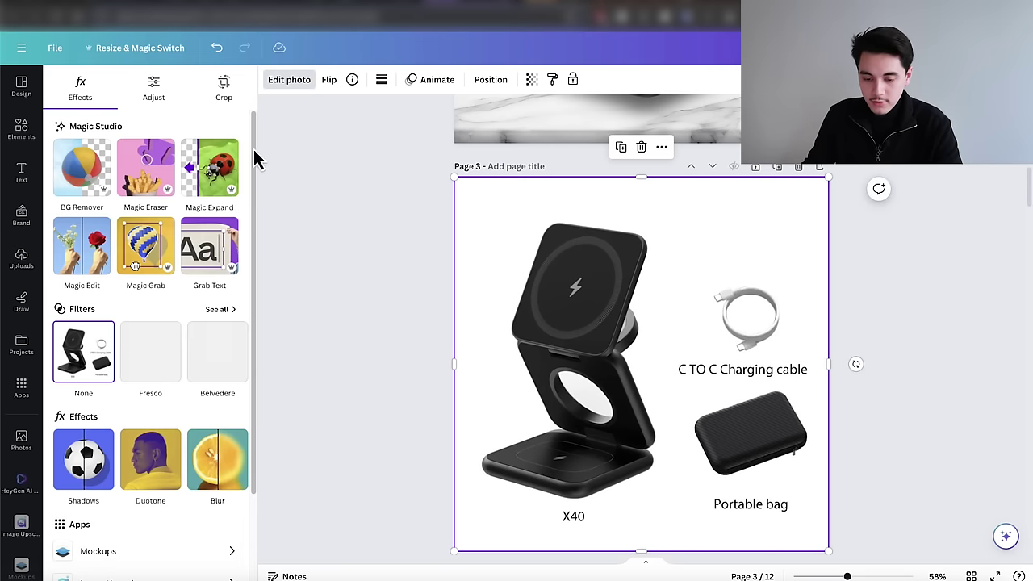
click(84, 175)
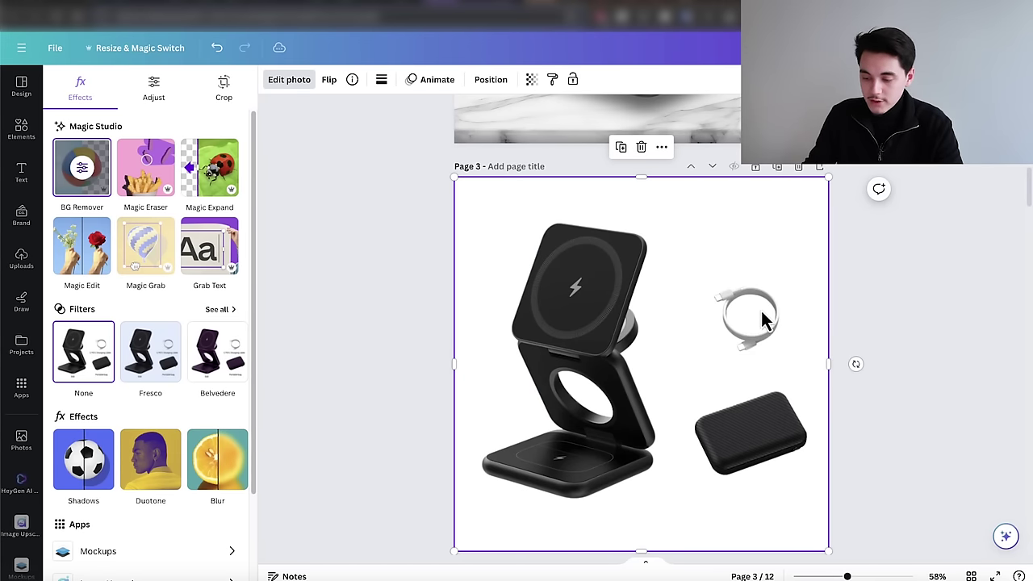
Step: Erase the charging cable and portable bag from the cutout with a larger background remover brush
click(82, 171)
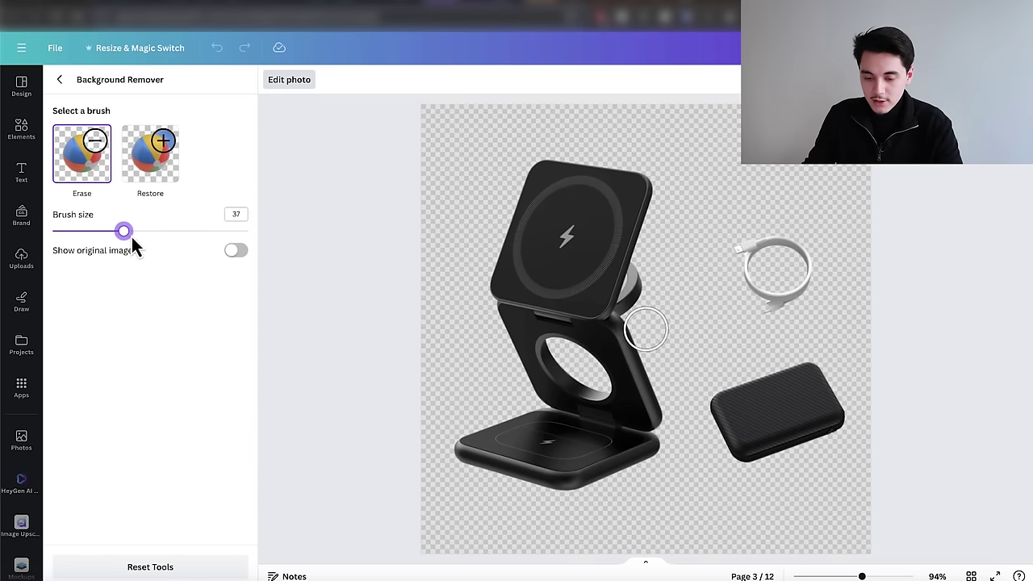
drag(131, 241, 147, 245)
mouse_move(763, 267)
mouse_down()
mouse_move(835, 263)
mouse_move(752, 424)
mouse_move(776, 434)
mouse_move(808, 404)
mouse_move(844, 431)
mouse_up()
click(60, 80)
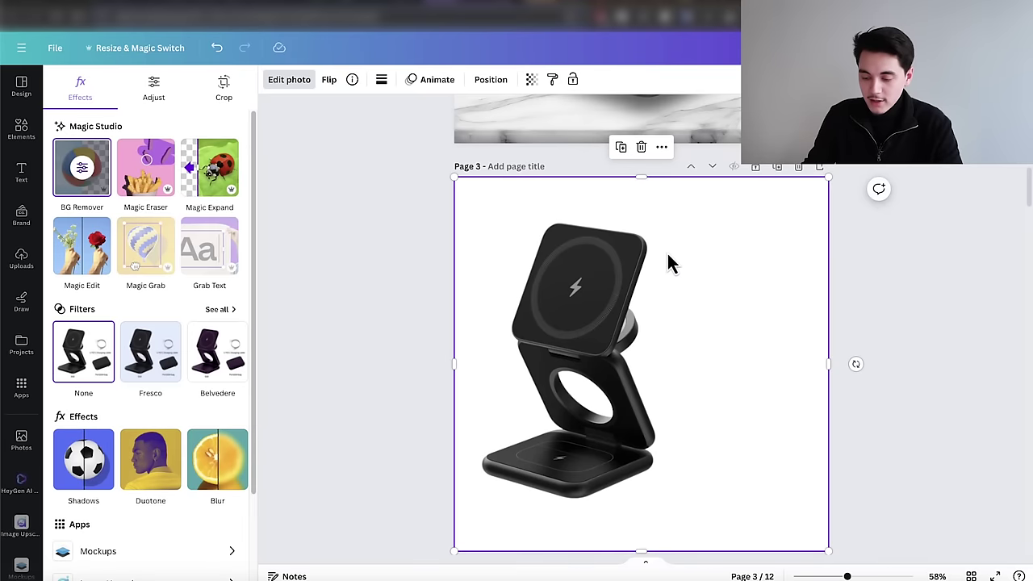
Step: Crop the image closely around the charging station and center it on page 3
drag(828, 365, 676, 363)
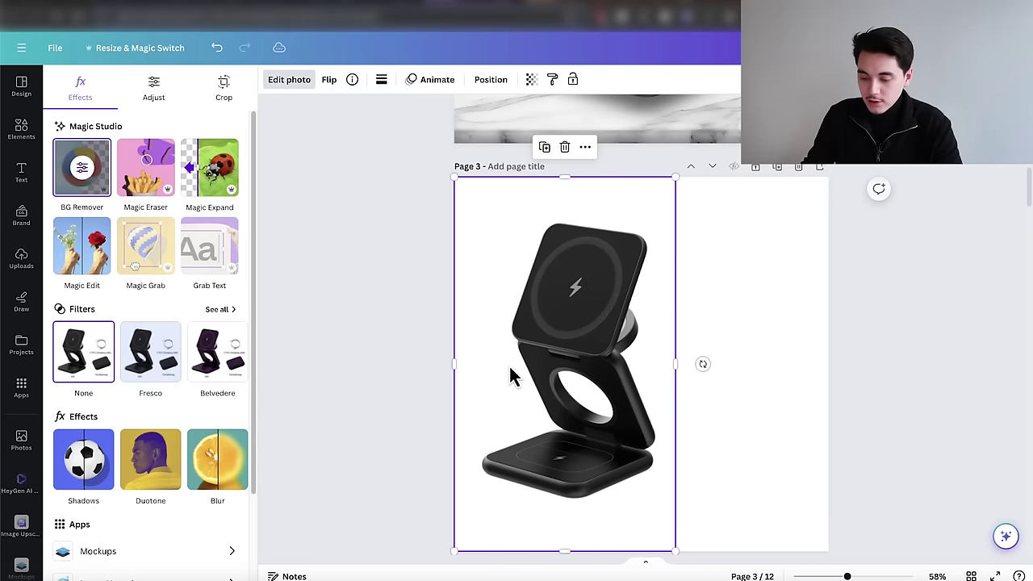
drag(458, 371, 464, 371)
drag(565, 177, 570, 210)
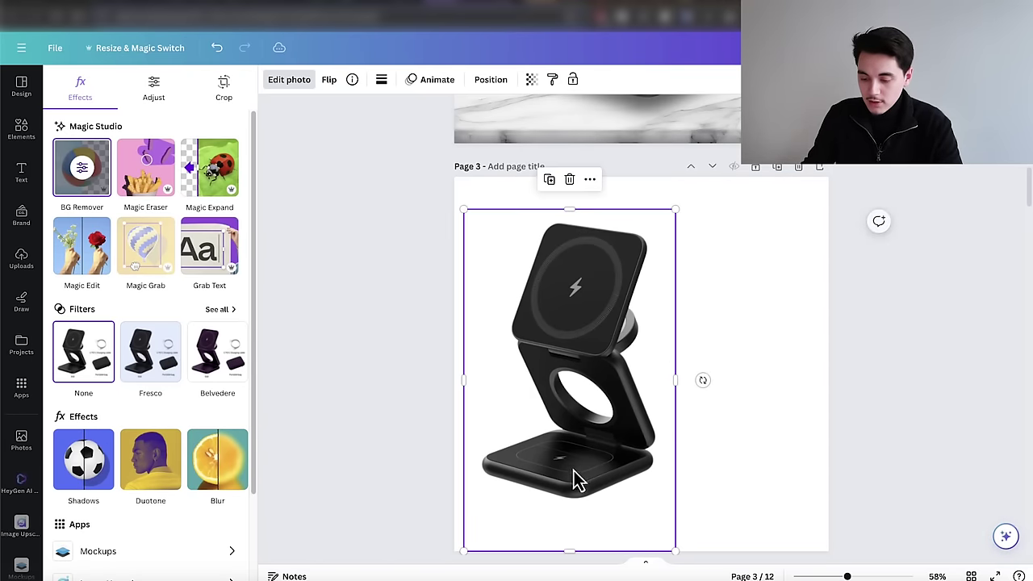
drag(565, 551, 574, 520)
drag(574, 326, 648, 323)
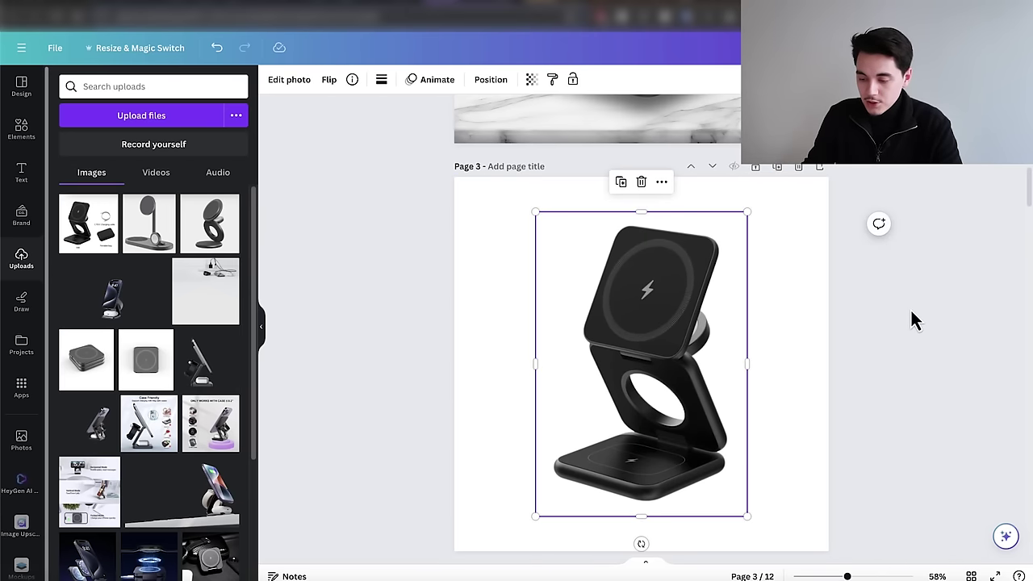
Step: Search the stock photos for "table background" and add the blurred white room photo with a marble table to page 3
scroll(912, 355, up, 6)
scroll(799, 322, down, 1)
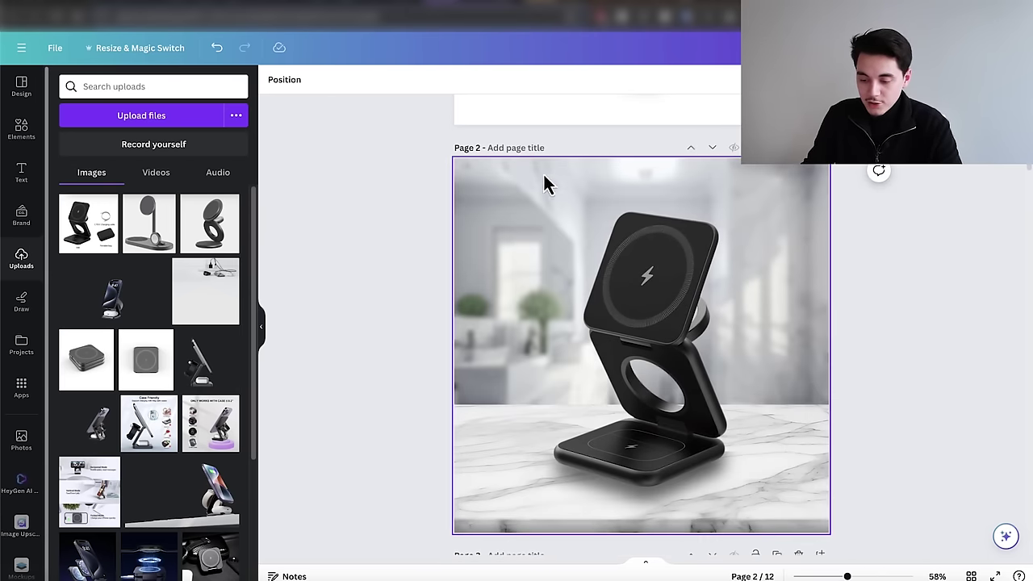
scroll(516, 242, down, 5)
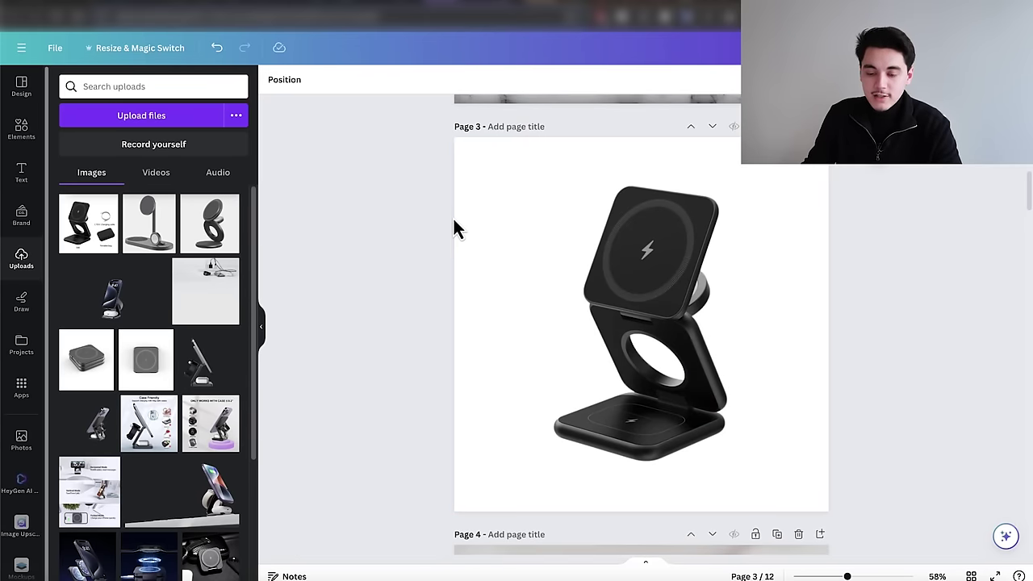
click(22, 443)
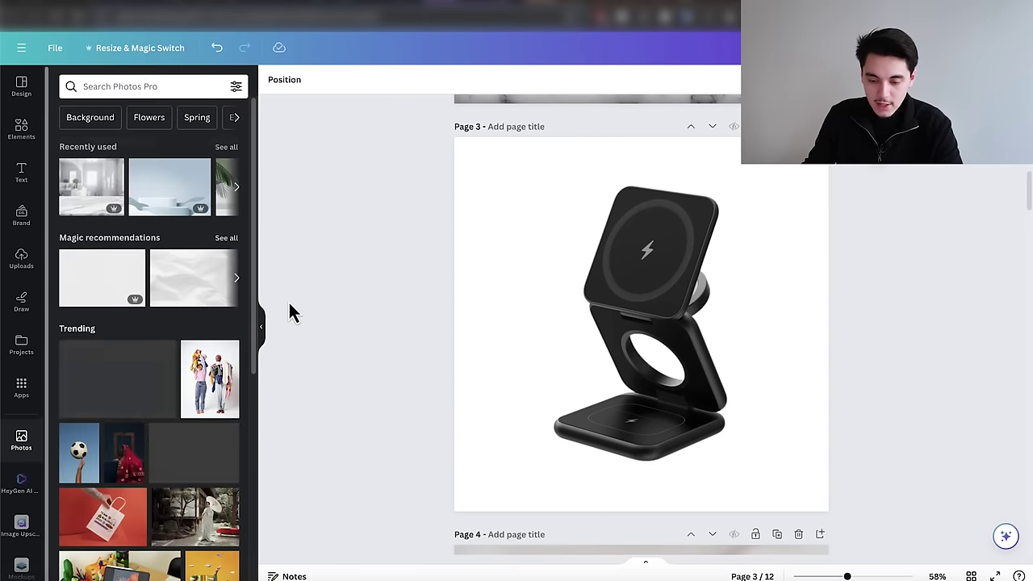
click(138, 92)
text(table background)
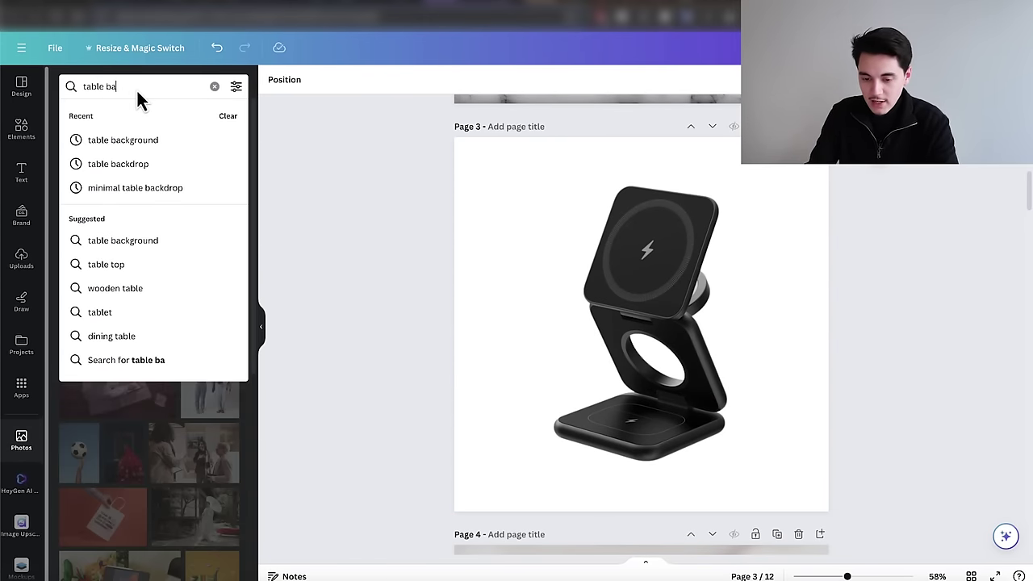
key(Return)
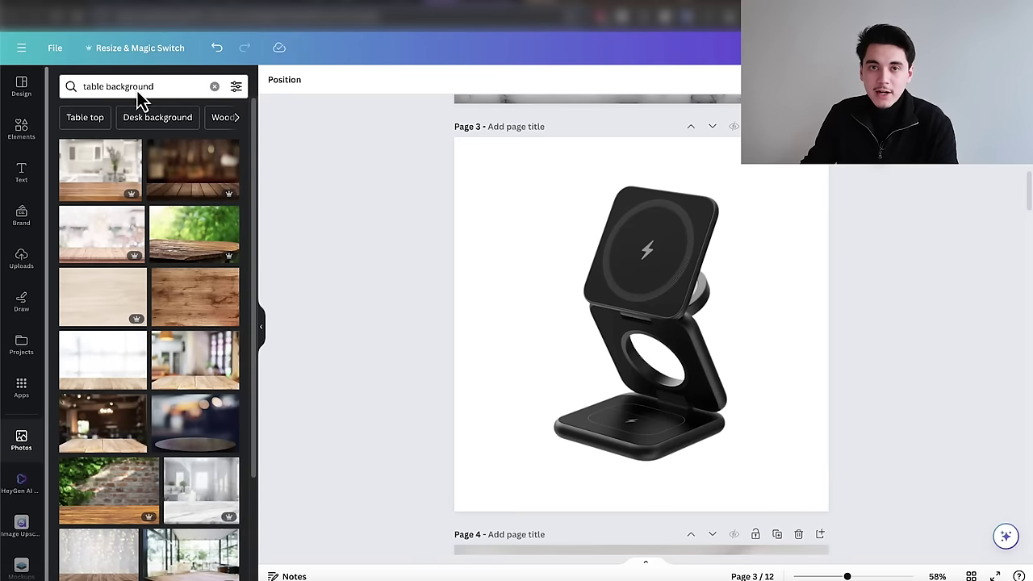
scroll(159, 234, down, 3)
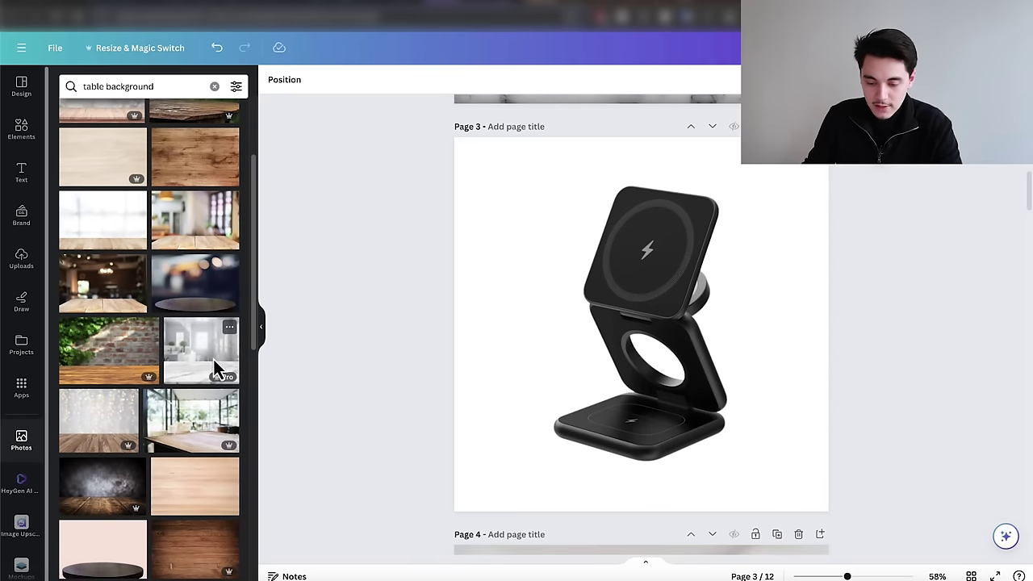
click(202, 351)
Step: Set the marble table photo as page 3's background, behind the charging station
scroll(635, 324, up, 5)
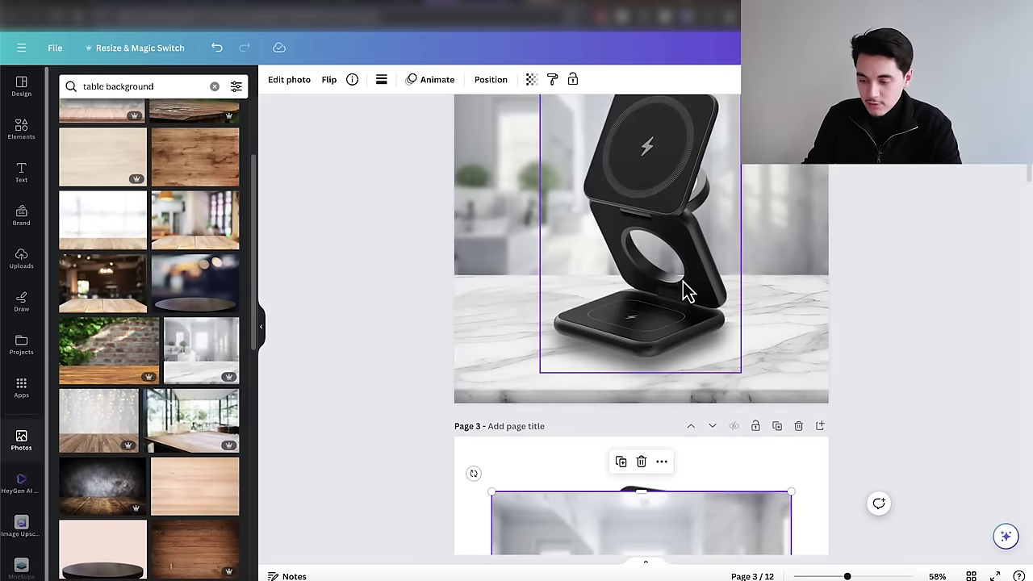
scroll(685, 293, down, 5)
right_click(618, 312)
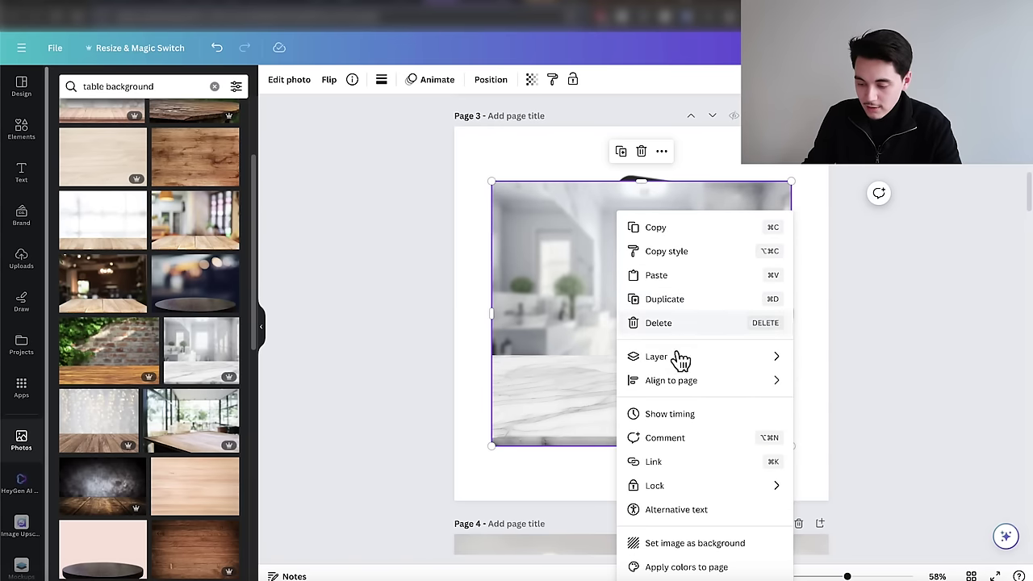
click(694, 549)
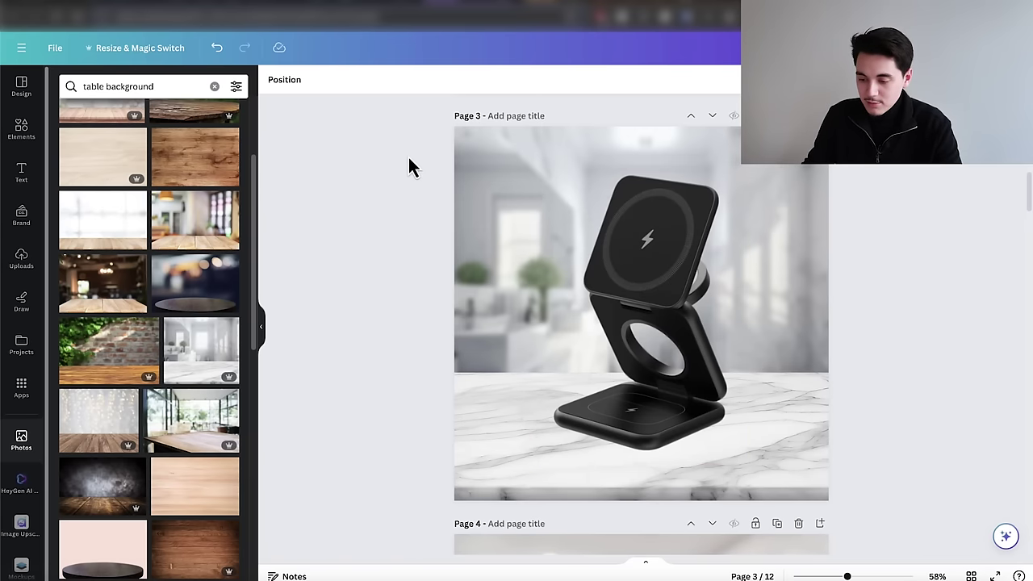
drag(650, 305, 653, 307)
click(866, 346)
Step: Copy and paste the charging station on page 3, aligning the copy exactly over the original
scroll(867, 349, up, 5)
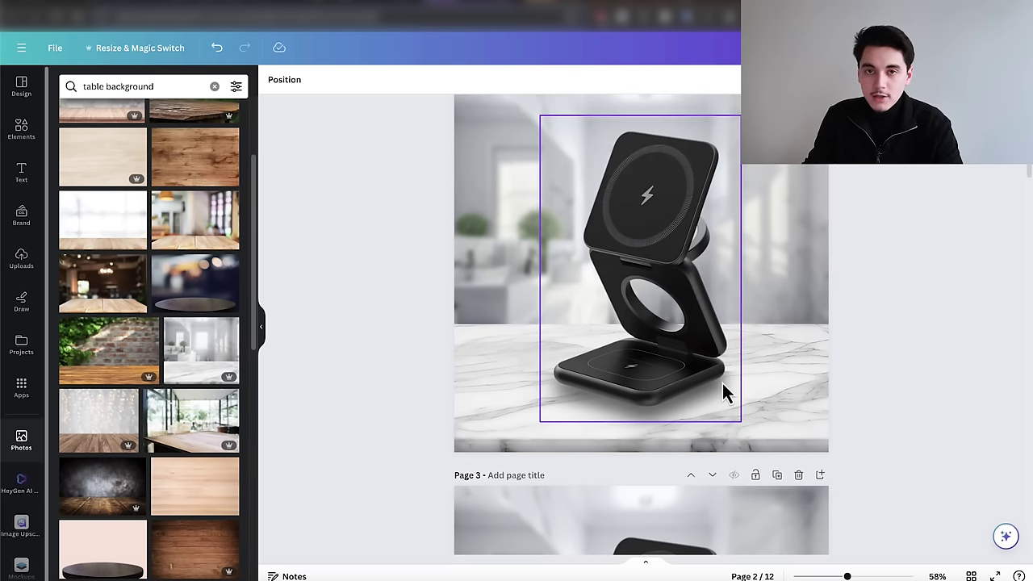
scroll(723, 387, down, 5)
click(676, 345)
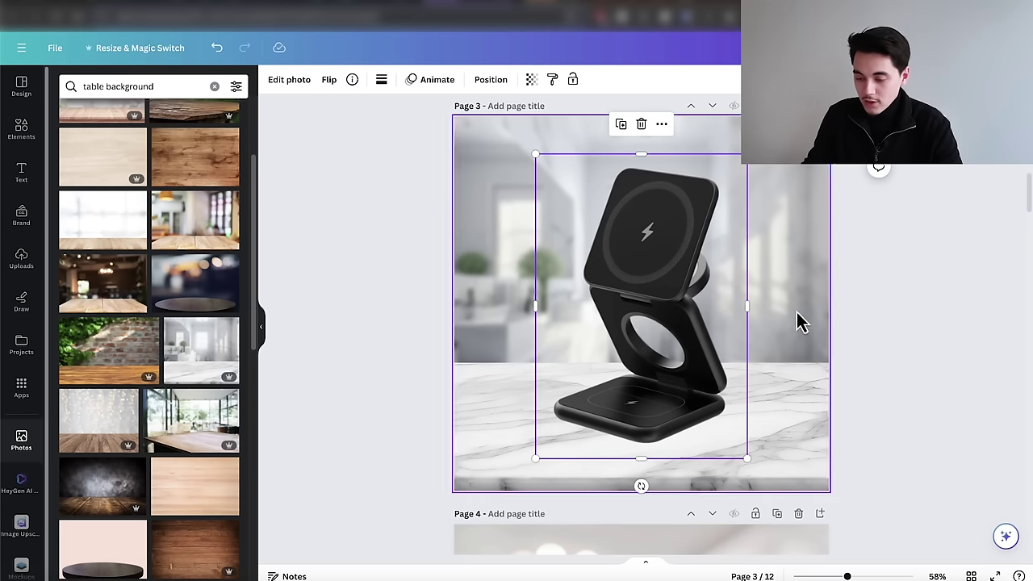
right_click(660, 287)
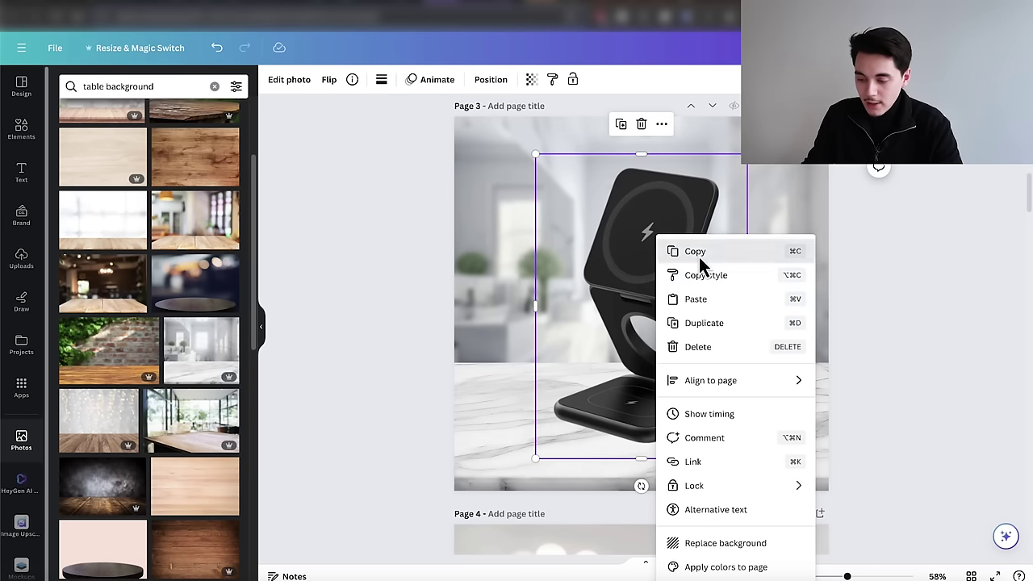
right_click(644, 239)
click(683, 303)
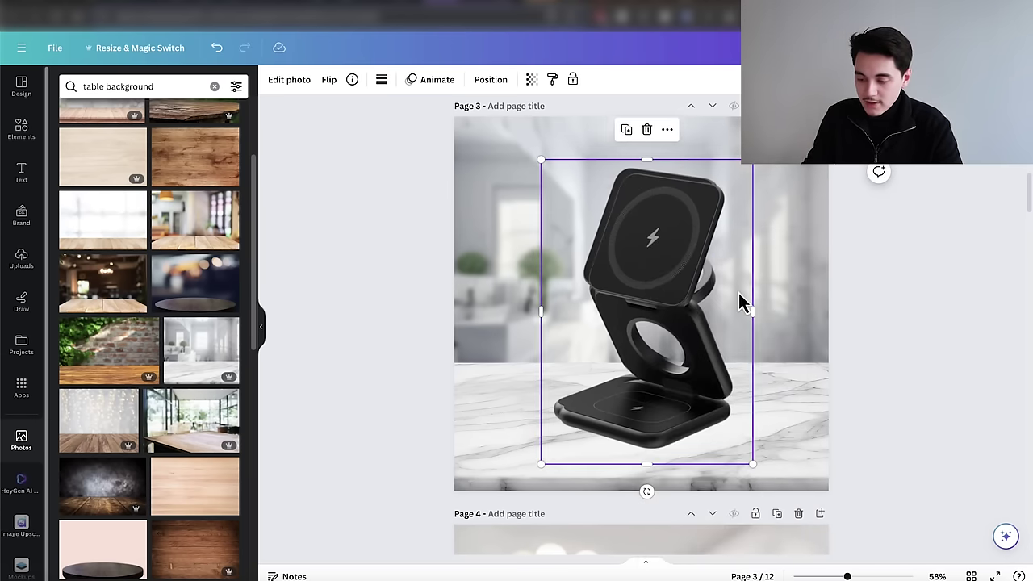
drag(674, 280, 673, 278)
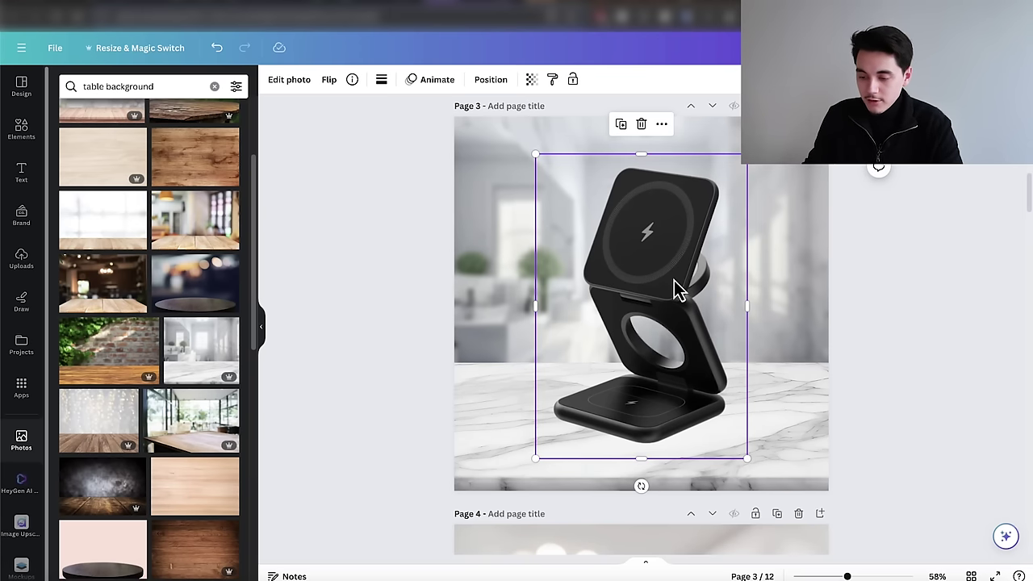
Step: Apply a Drop shadow to the copied charging station with distance 35 and intensity 60
click(287, 80)
scroll(138, 364, down, 3)
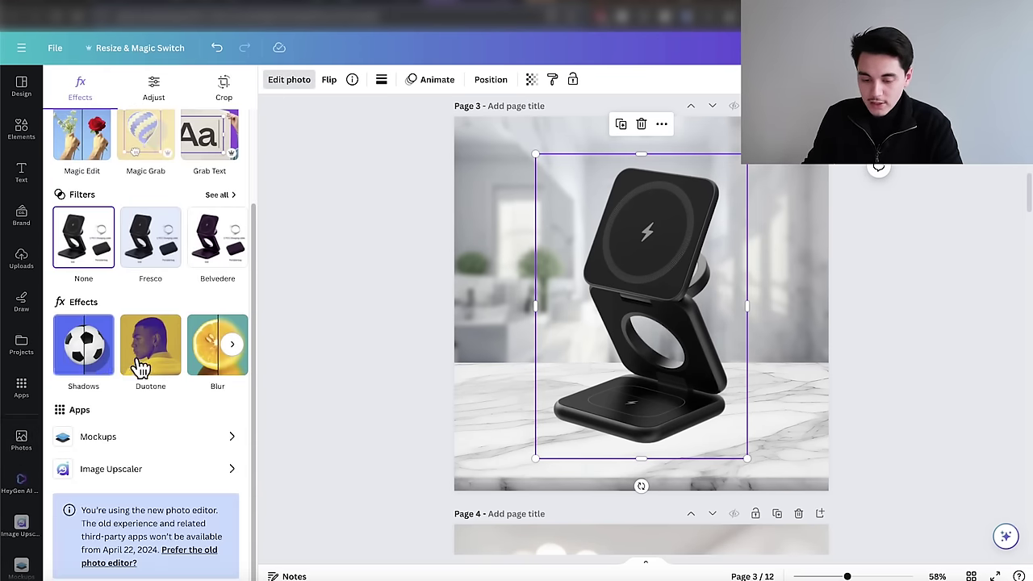
click(89, 367)
click(150, 218)
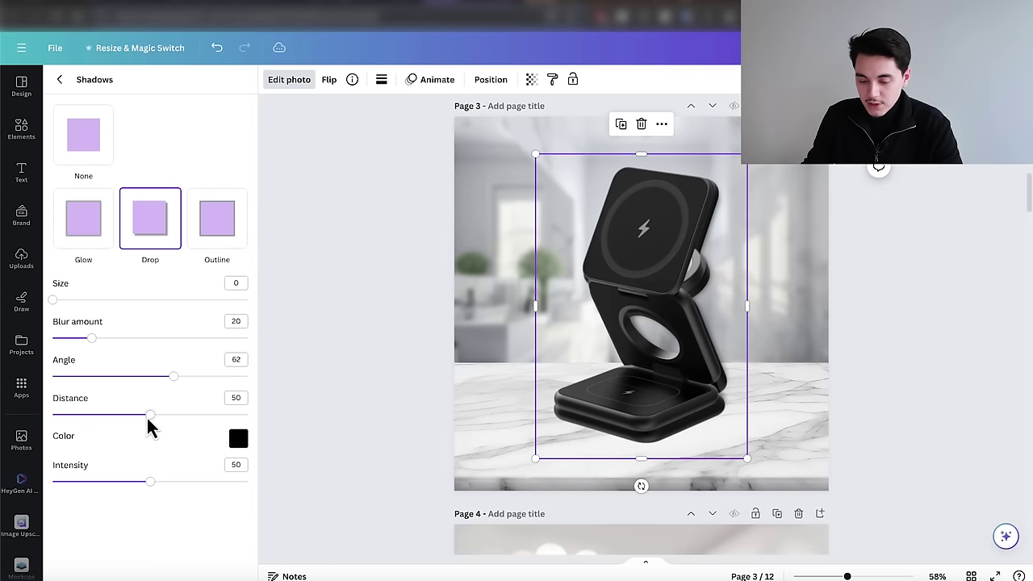
drag(151, 418, 121, 417)
drag(150, 483, 166, 495)
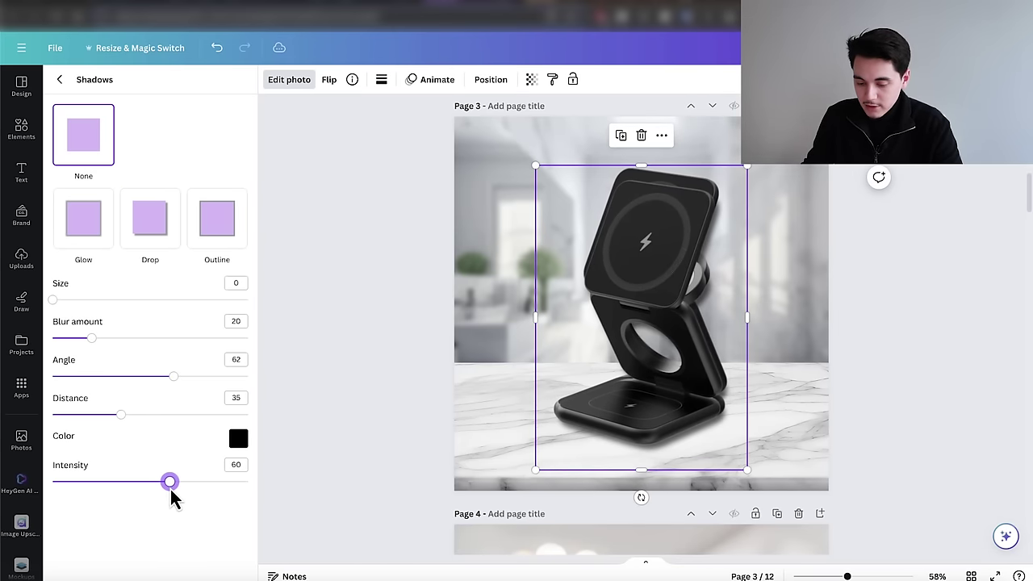
Step: Align the shadowed copy over the original and crop away its upper part down to the base
mouse_move(623, 391)
mouse_down()
mouse_move(627, 374)
mouse_move(625, 387)
mouse_up()
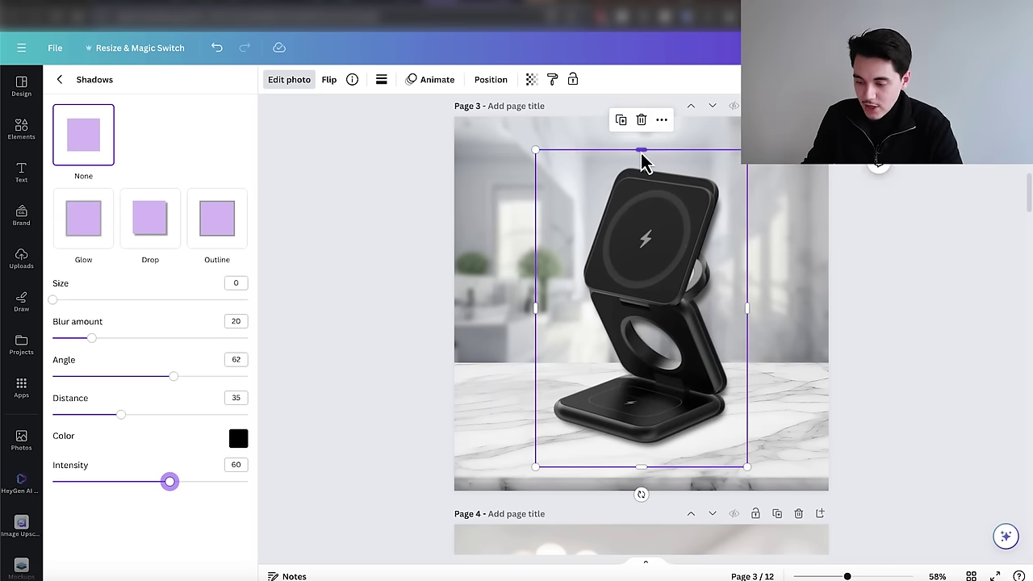
drag(643, 159, 645, 373)
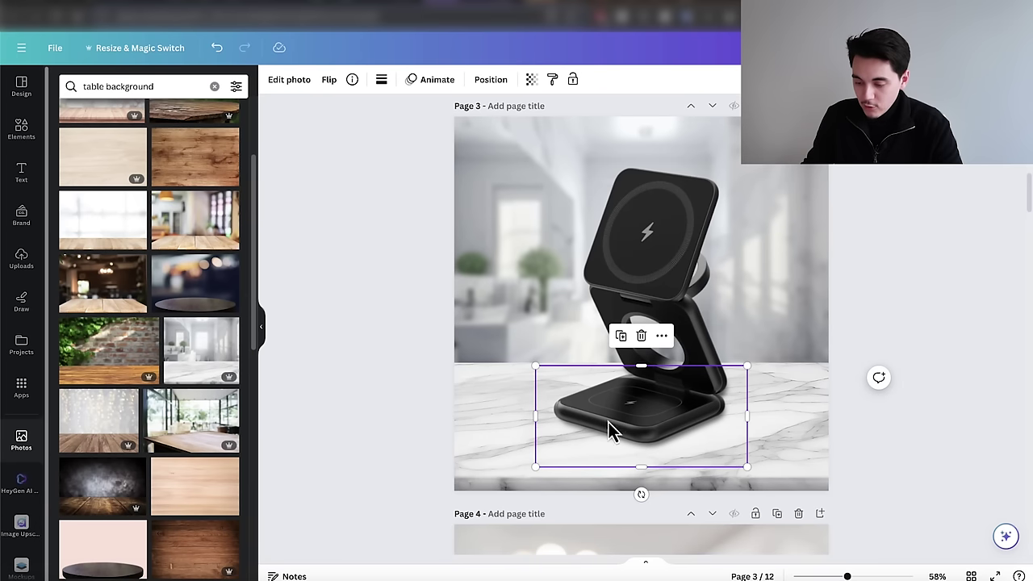
Step: Try to send the cropped shadow copy behind the original charging station
right_click(635, 409)
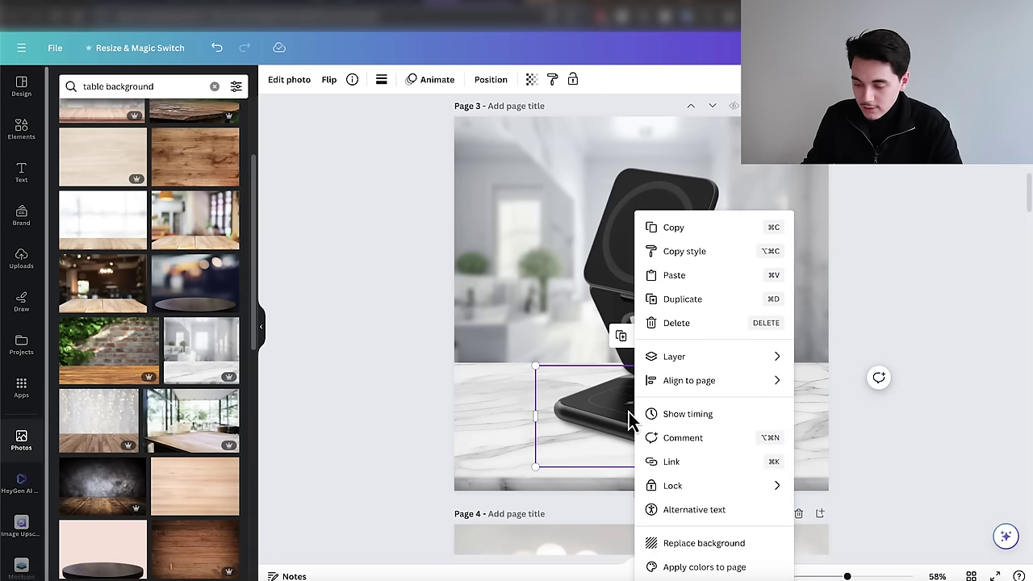
mouse_move(686, 357)
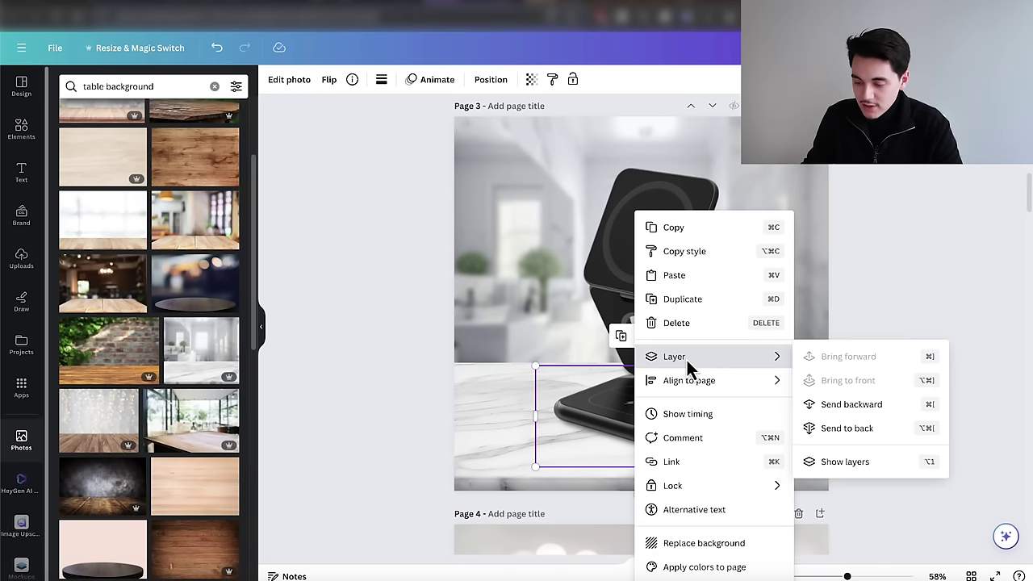
click(837, 430)
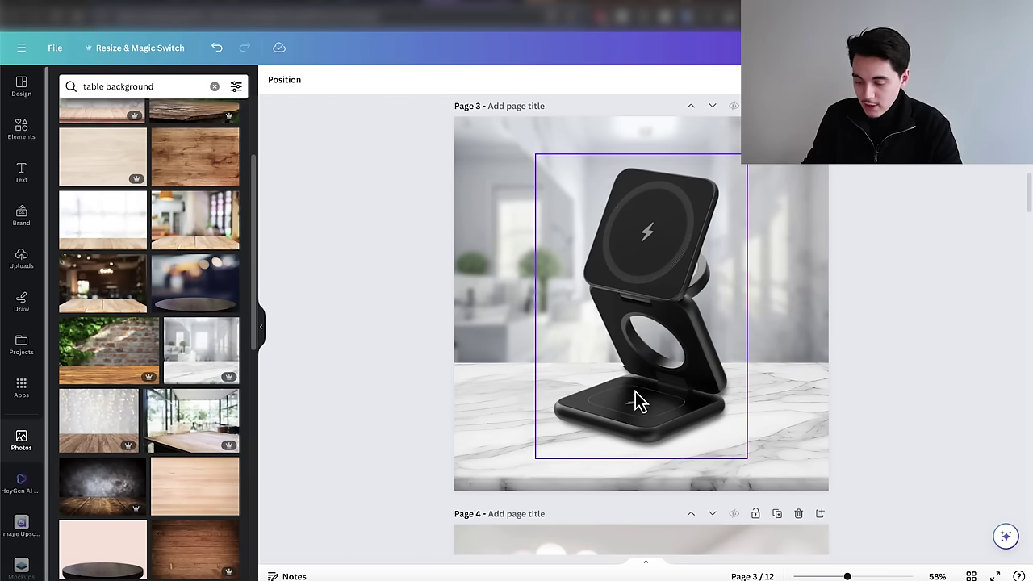
click(658, 361)
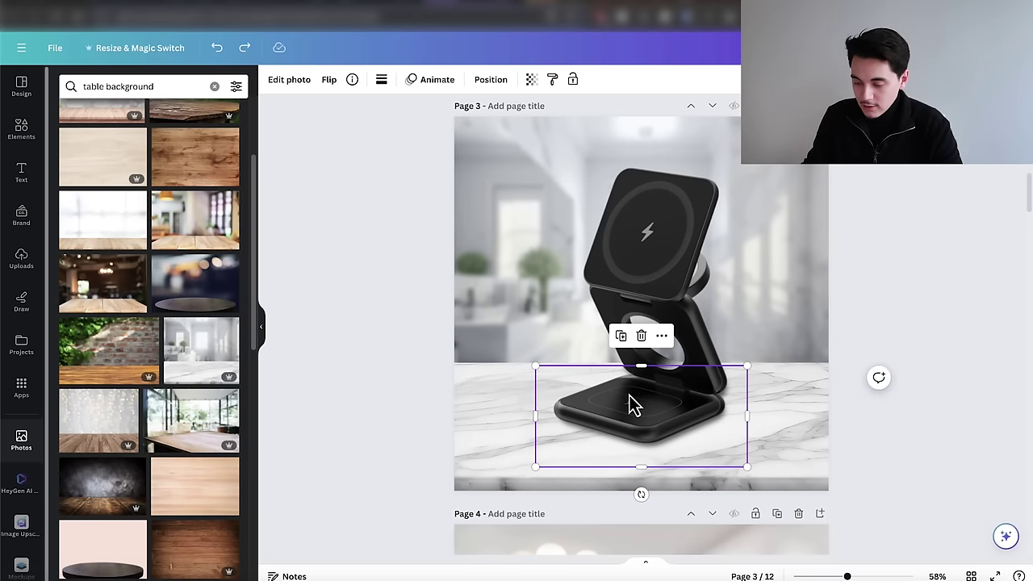
Step: Crop the shadow copy further down to just the base and send it to the back
drag(642, 365, 643, 392)
right_click(626, 420)
mouse_move(686, 360)
click(831, 428)
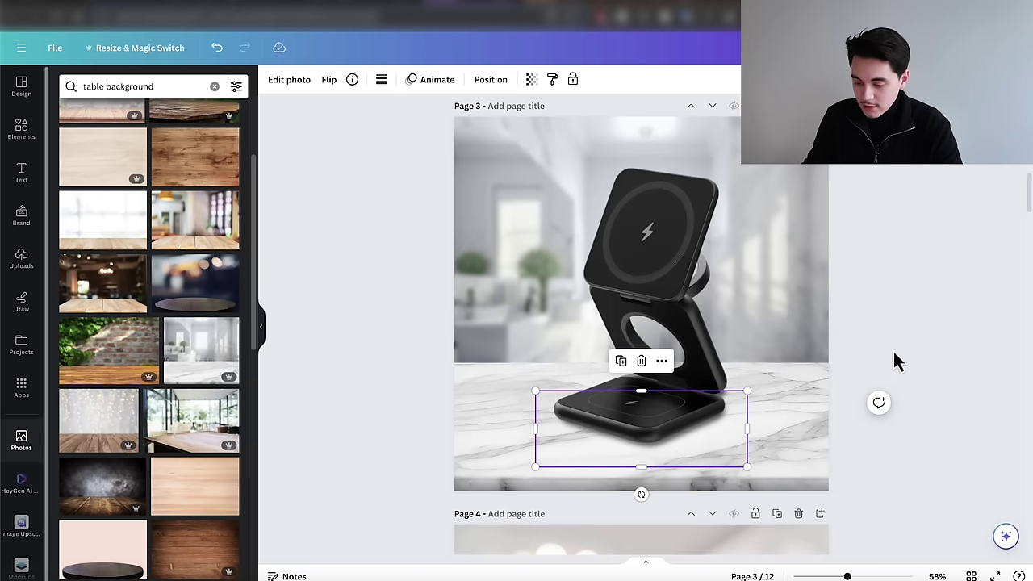
click(891, 364)
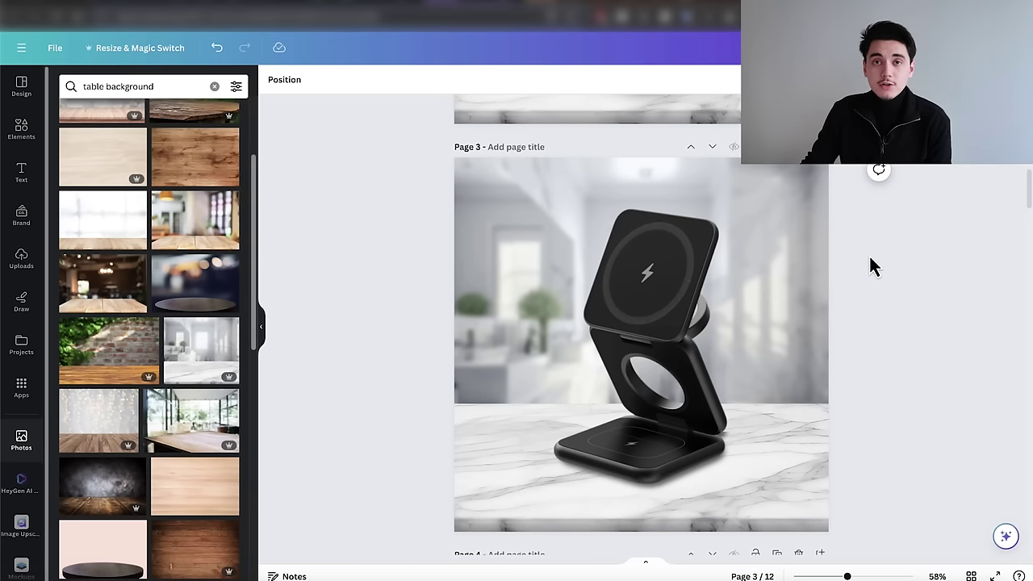
Step: Duplicate page 6 and delete all elements from the copy, leaving only its plain background
scroll(867, 258, down, 5)
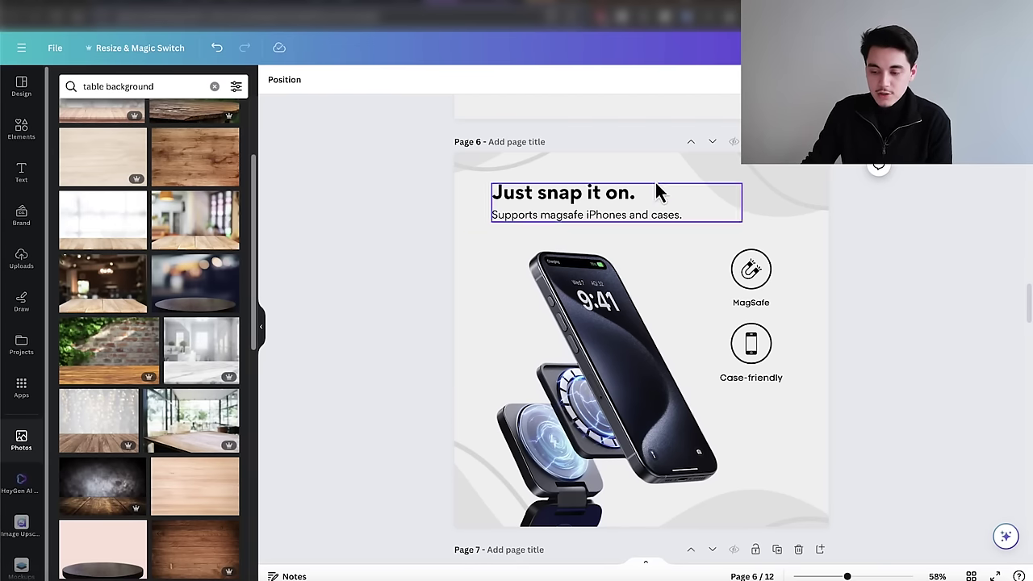
click(939, 282)
key(ctrl+d)
drag(899, 189, 565, 489)
key(Delete)
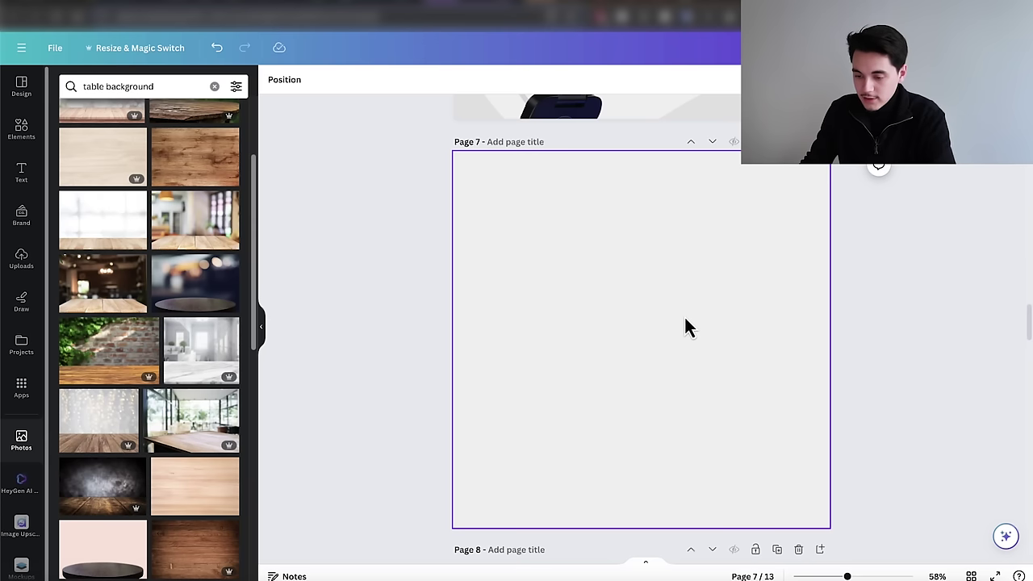
Step: Select the emptied page 7 background and open its color options
click(635, 298)
click(272, 81)
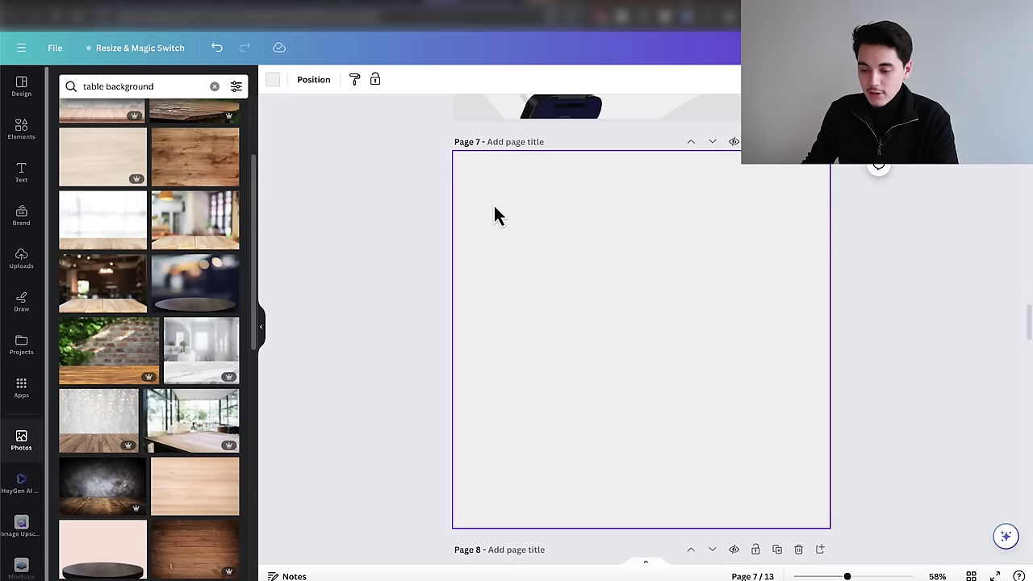
click(275, 83)
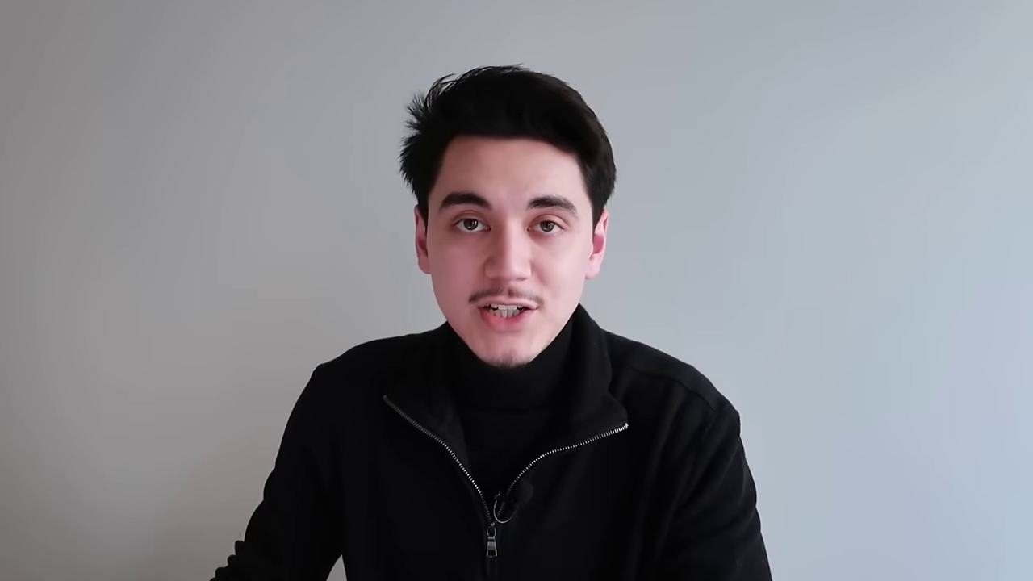
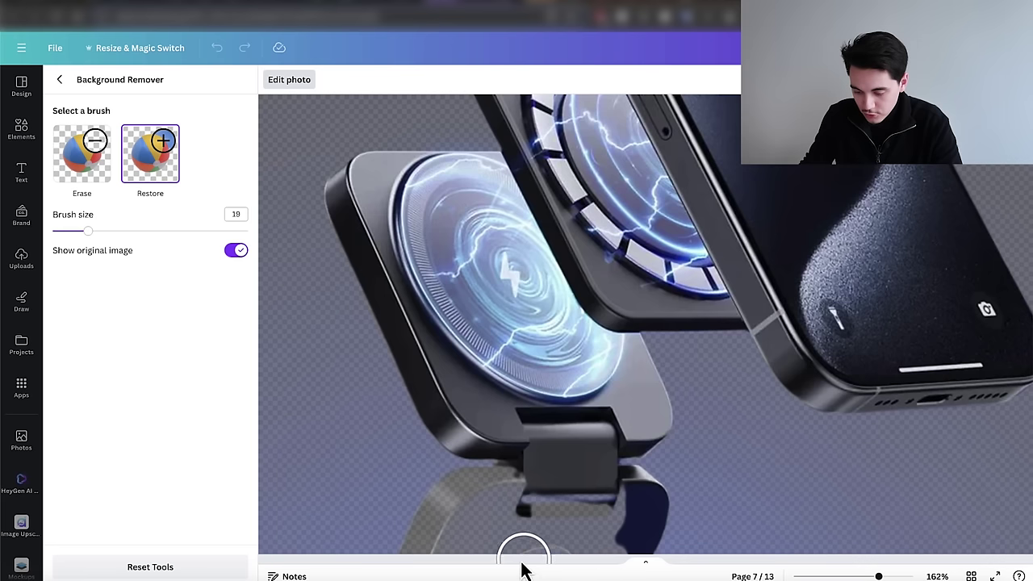
Step: Restore the hinge and lower base of the charger cutout on page 7, refining the base edge with brush size 5
scroll(503, 569, up, 3)
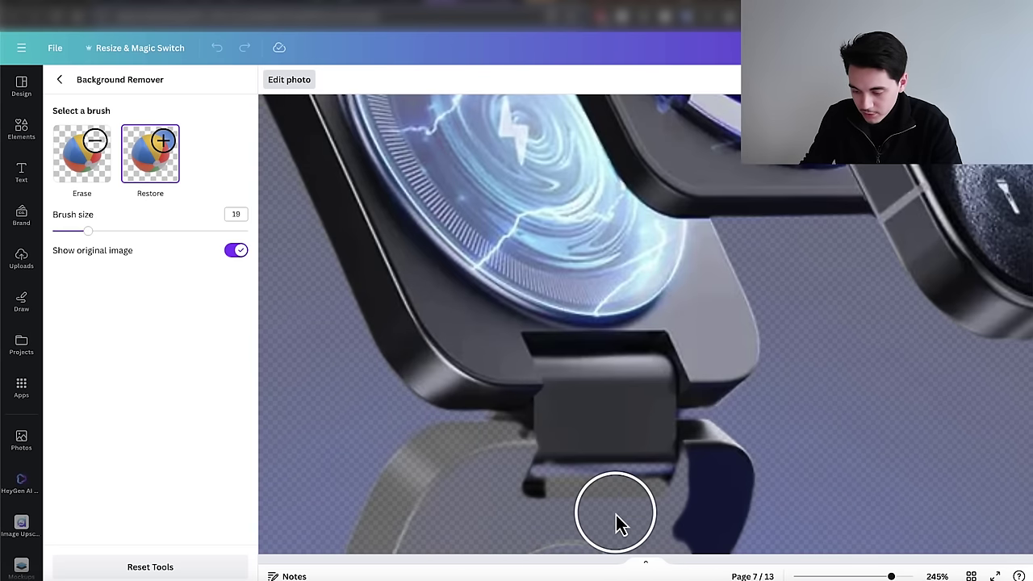
mouse_move(671, 474)
mouse_down()
mouse_move(650, 536)
mouse_move(597, 494)
mouse_move(557, 497)
mouse_move(530, 532)
mouse_move(428, 537)
mouse_move(489, 493)
mouse_up()
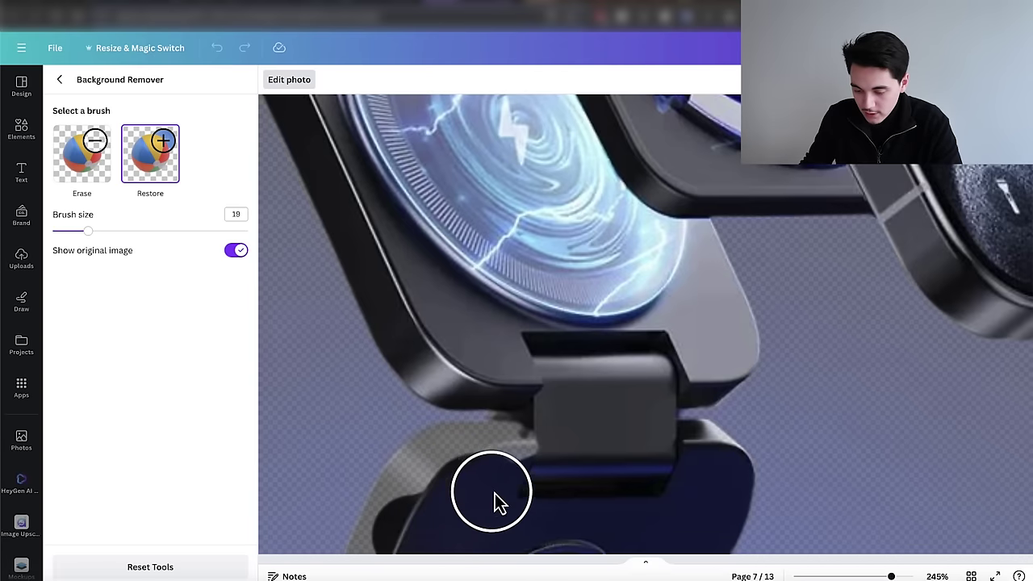
drag(88, 230, 60, 232)
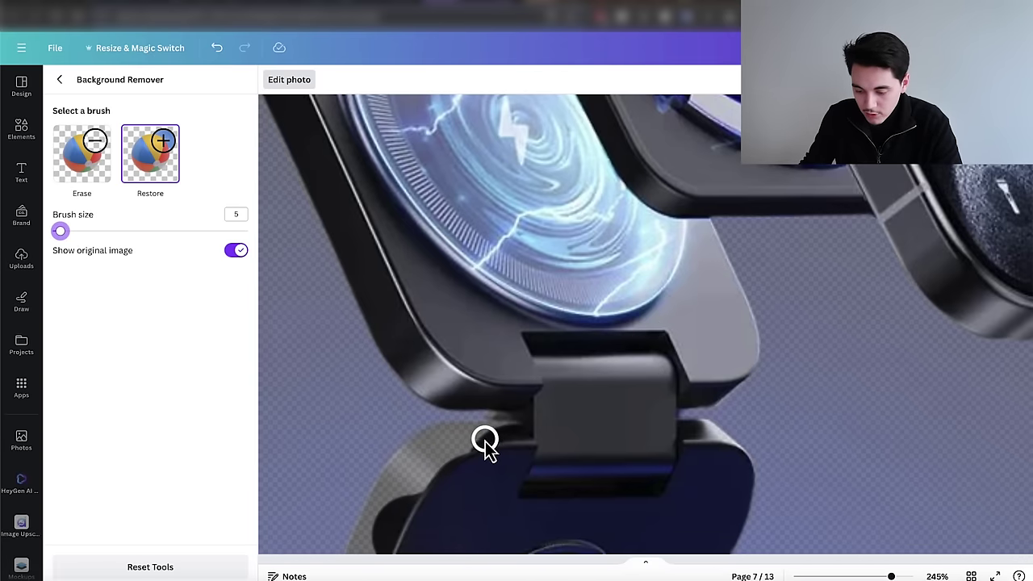
mouse_move(485, 441)
mouse_down()
mouse_move(518, 437)
mouse_move(374, 523)
mouse_up()
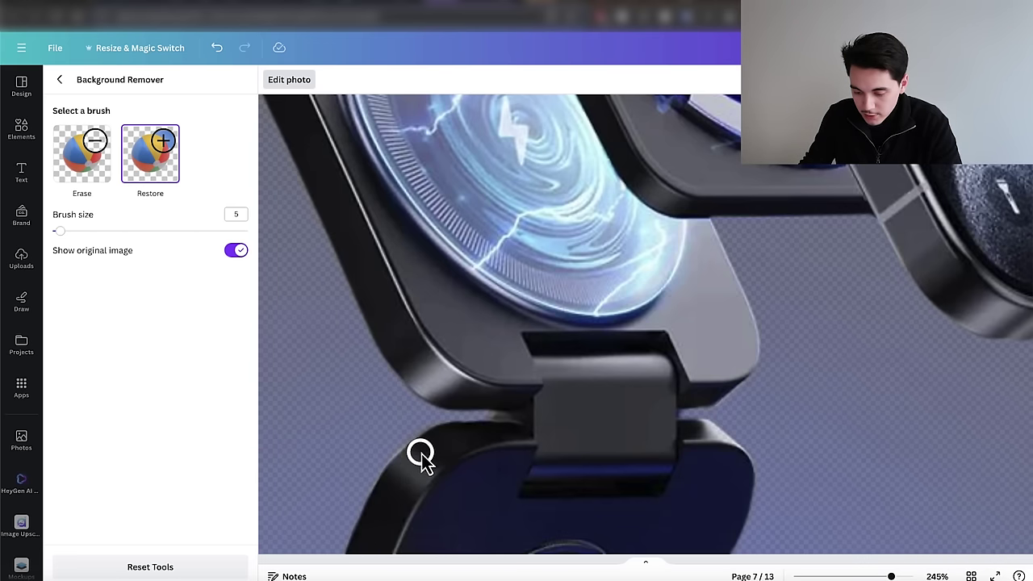
scroll(552, 451, down, 10)
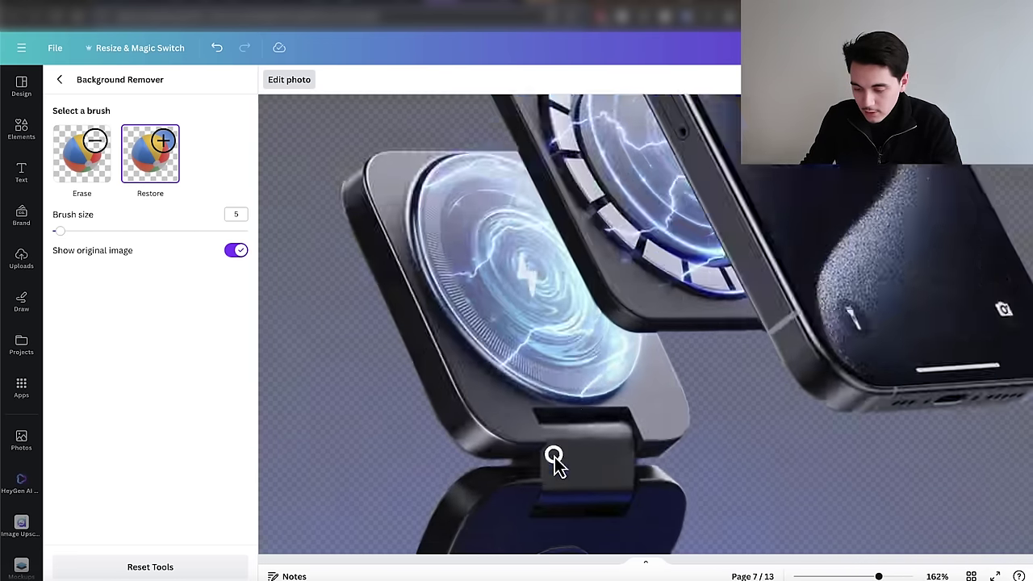
click(59, 79)
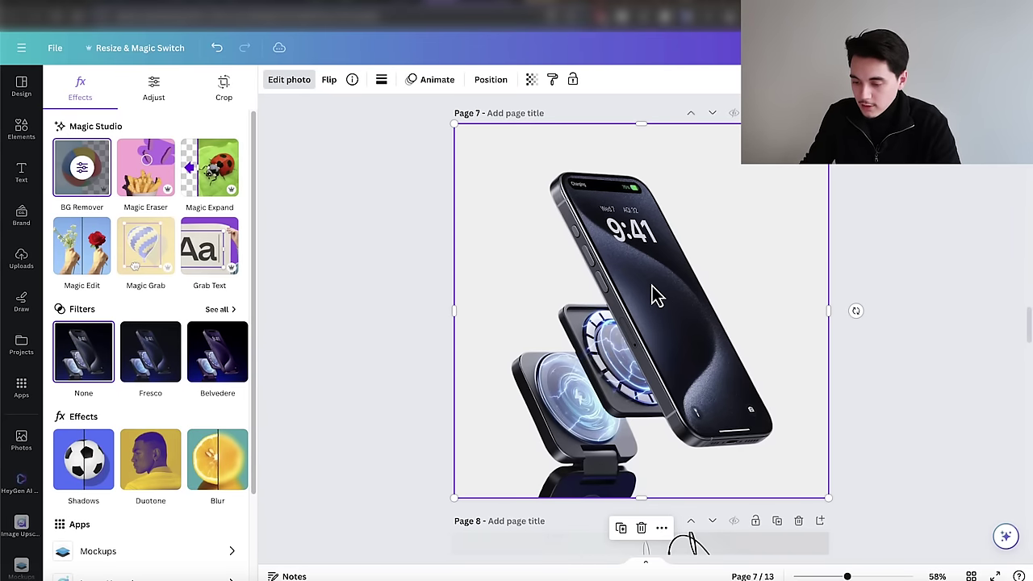
Step: Shrink the phone and charger cutout toward page 7's lower-left corner to free space above it
drag(829, 123, 766, 190)
click(519, 168)
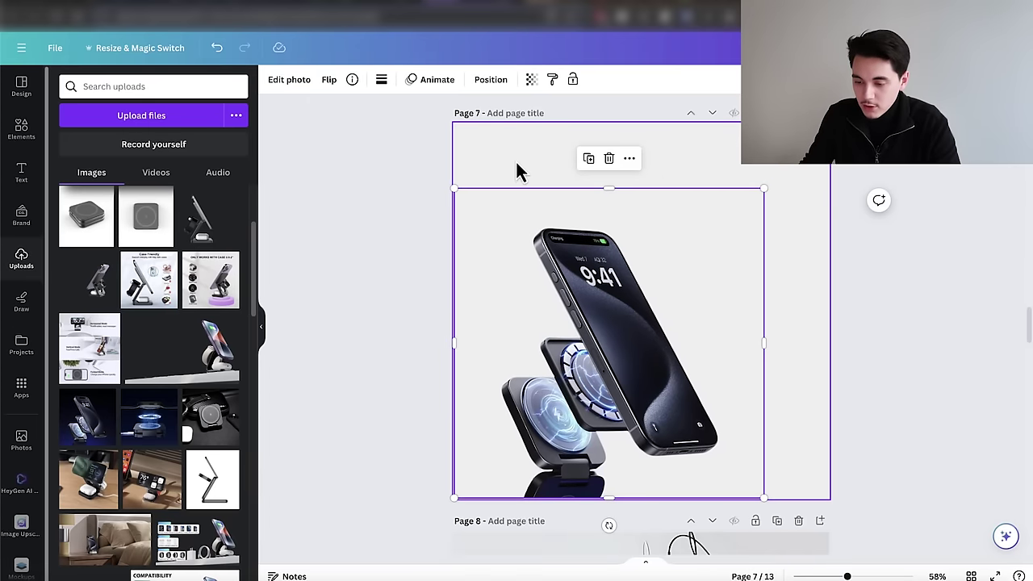
scroll(744, 303, up, 6)
scroll(744, 302, down, 2)
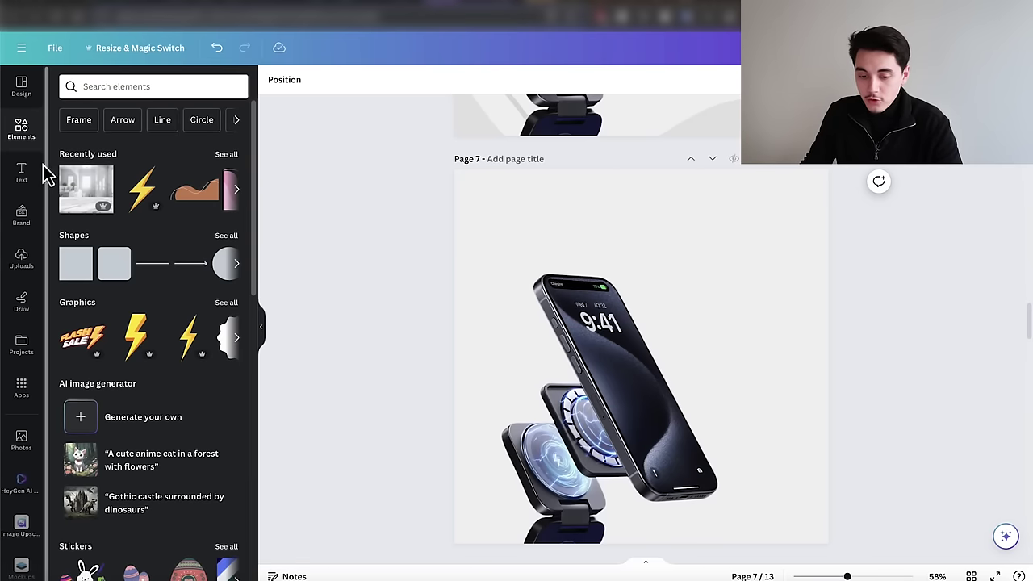
Step: Add a heading to page 7 with the MagSafe headline from ChatGPT, "Snap and Charge Magic."
click(23, 173)
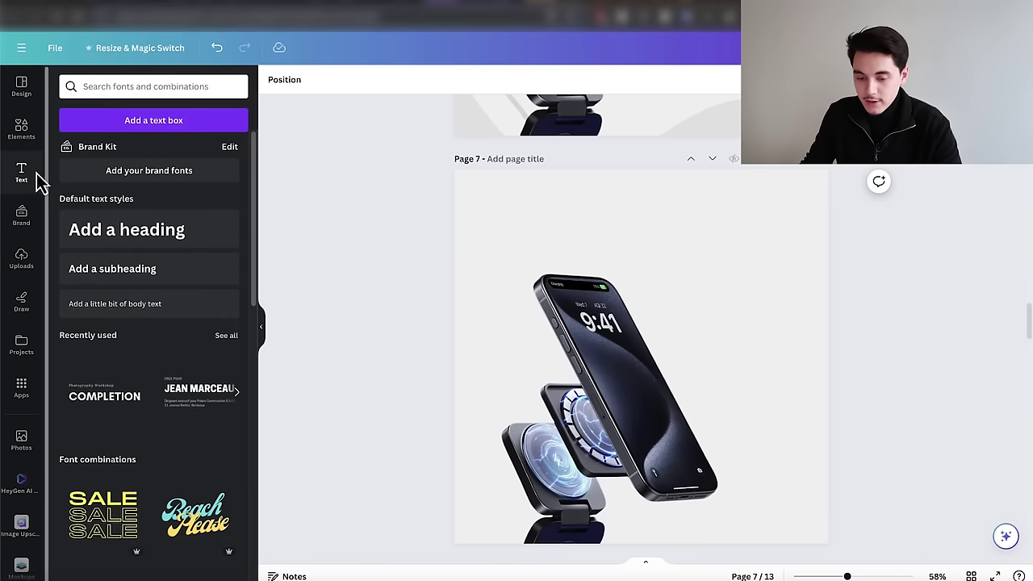
click(144, 246)
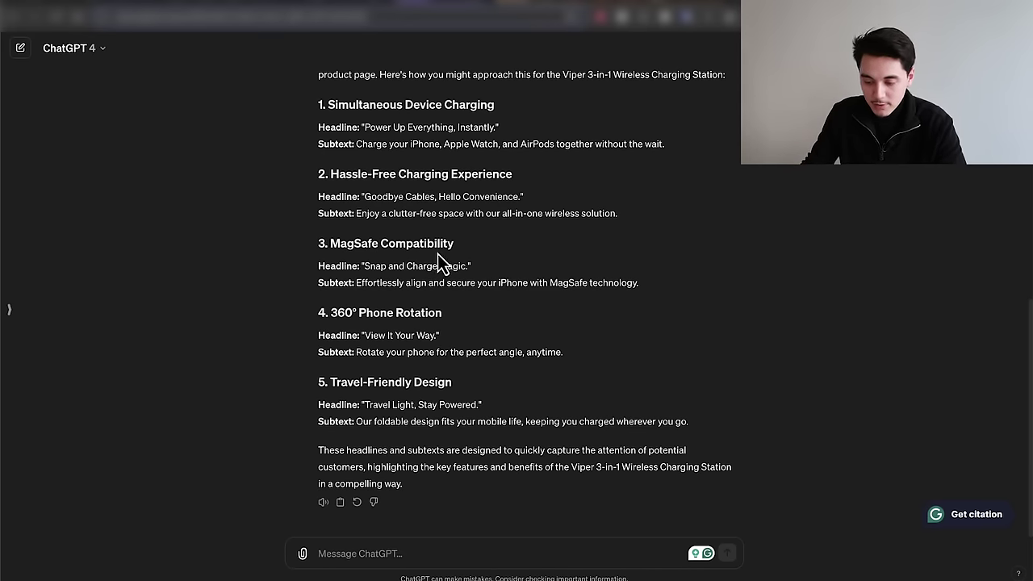
drag(468, 267, 373, 274)
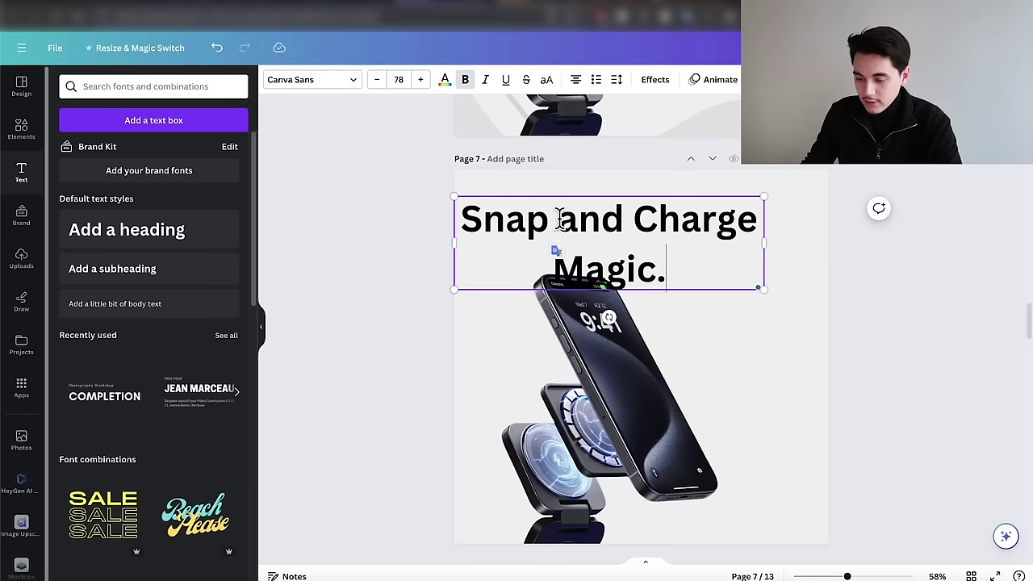
Step: Shrink page 7's headline to a single line near the page top and add a body text box beneath it
drag(764, 290, 697, 233)
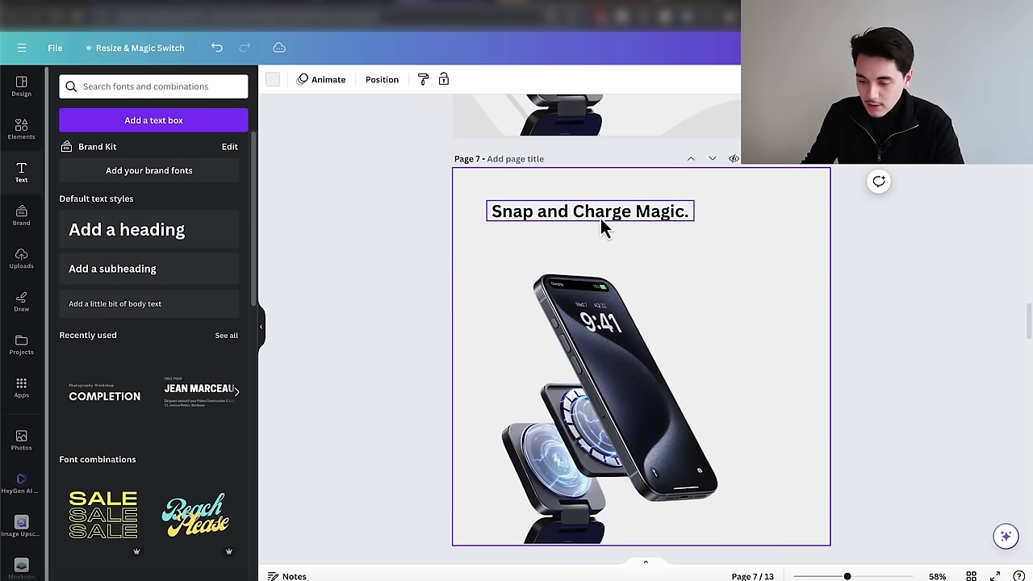
drag(604, 224, 598, 209)
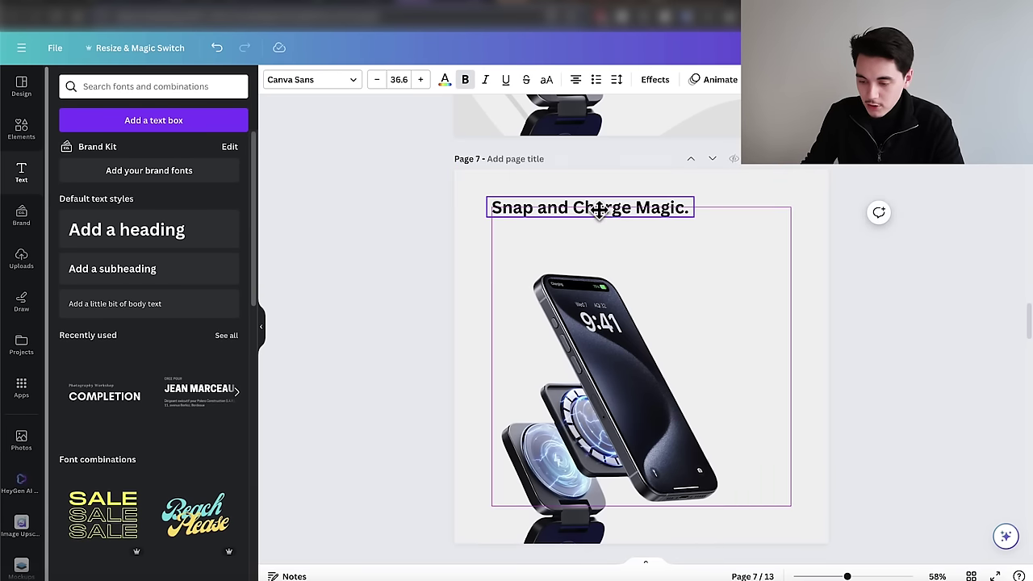
click(133, 313)
drag(604, 339, 599, 228)
Step: Left-align both the headline and the body text on page 7
click(593, 207)
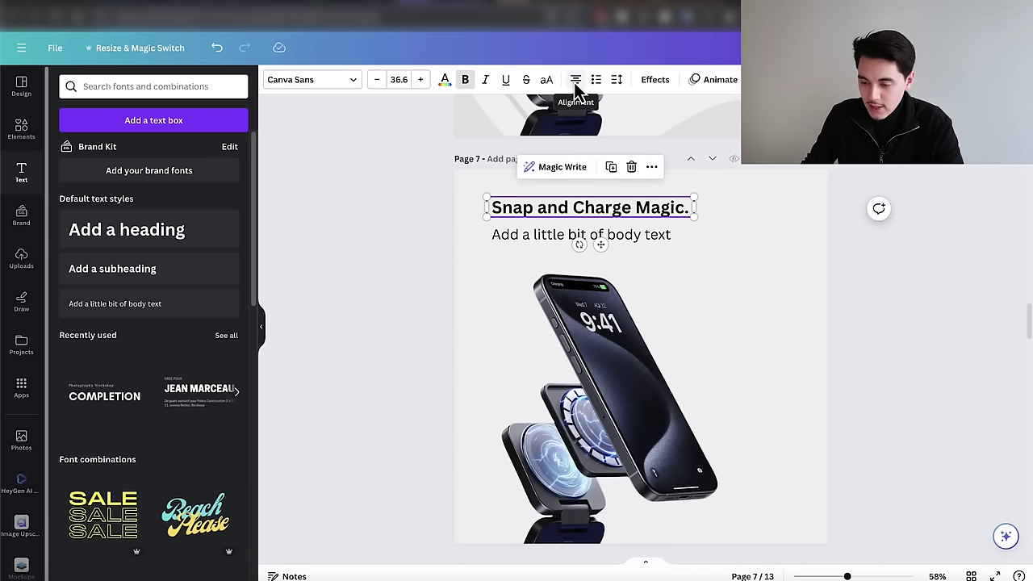
click(576, 82)
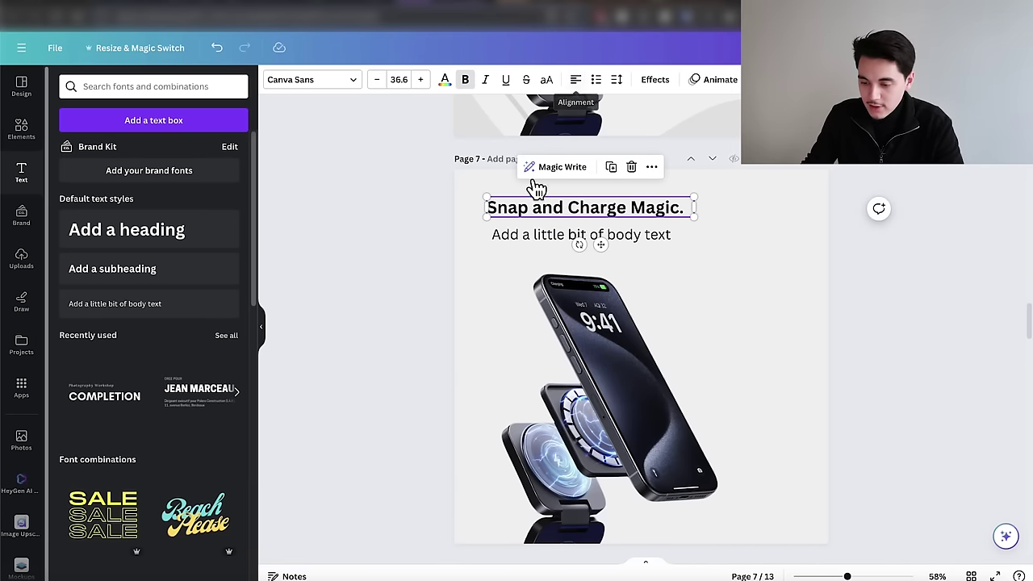
click(532, 236)
click(576, 82)
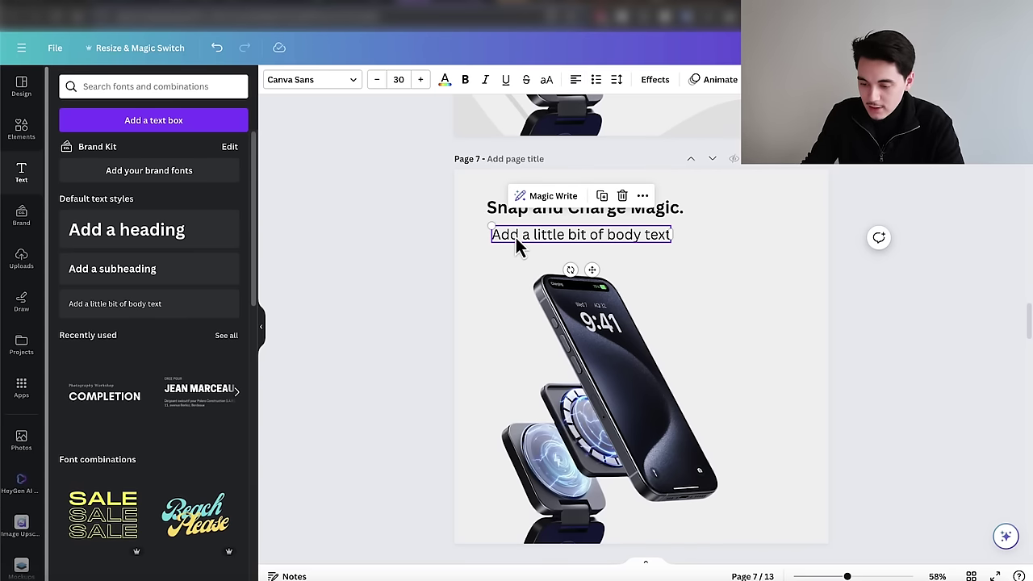
click(777, 242)
Step: Replace the body text with ChatGPT's MagSafe subtext, "Effortlessly align and secure your iPhone with MagSafe technology."
key(ctrl+Tab)
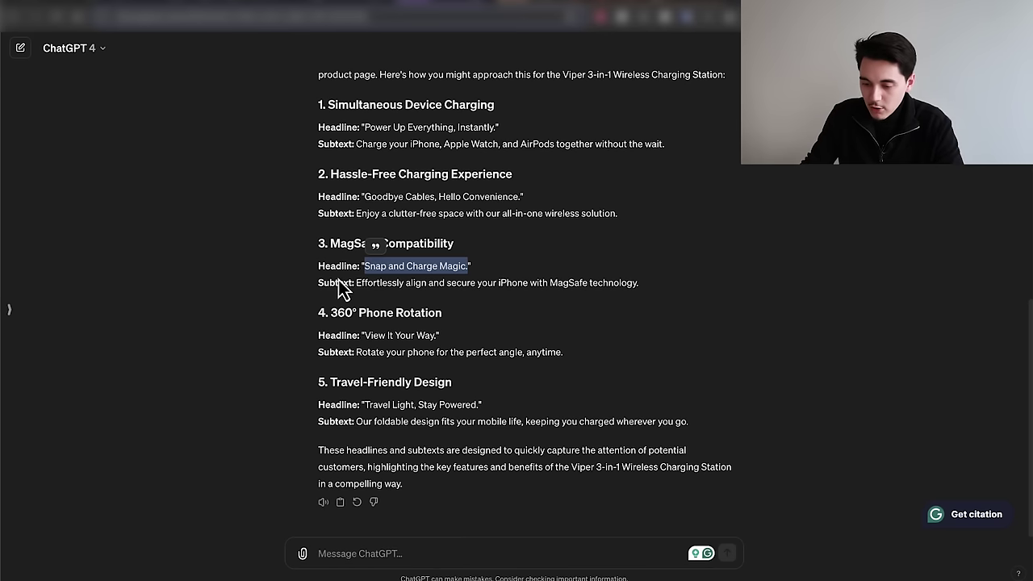
drag(638, 284, 356, 284)
key(ctrl+c)
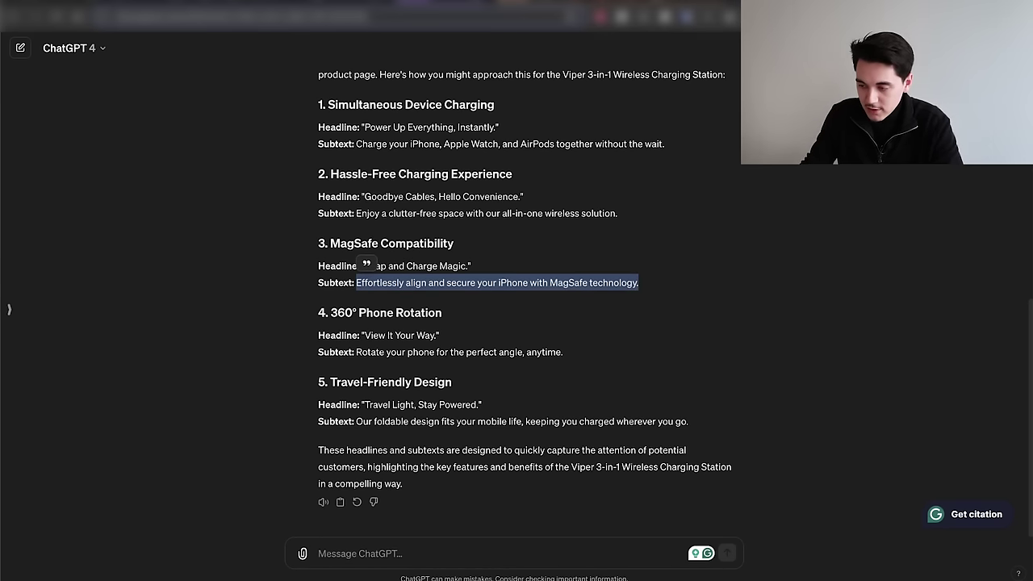
key(ctrl+Tab)
double_click(535, 240)
key(ctrl+v)
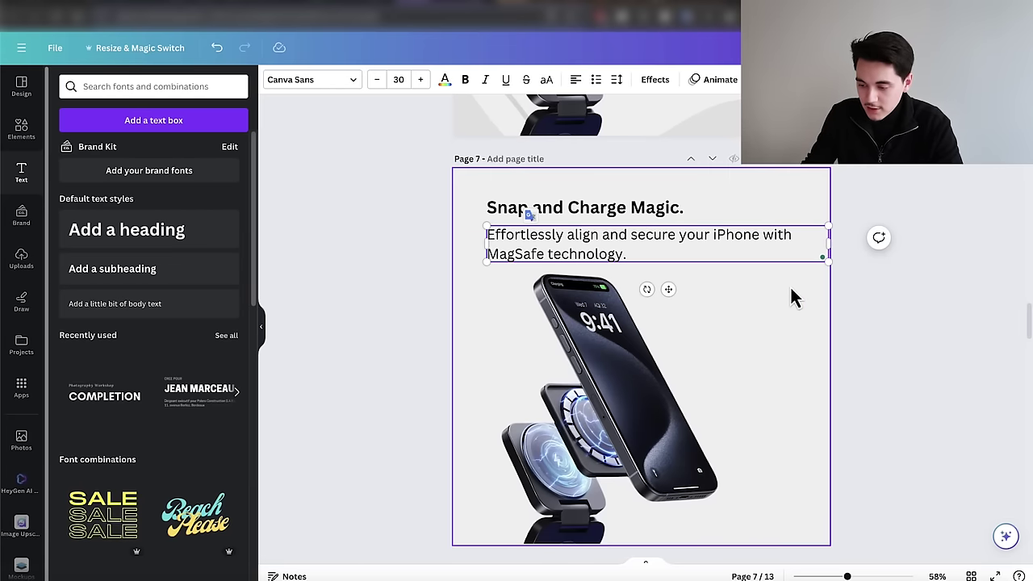
Step: Shrink the subtext into two compact lines and place it directly under the headline, aligned to its left edge
drag(829, 243, 661, 257)
drag(546, 245, 547, 241)
click(702, 257)
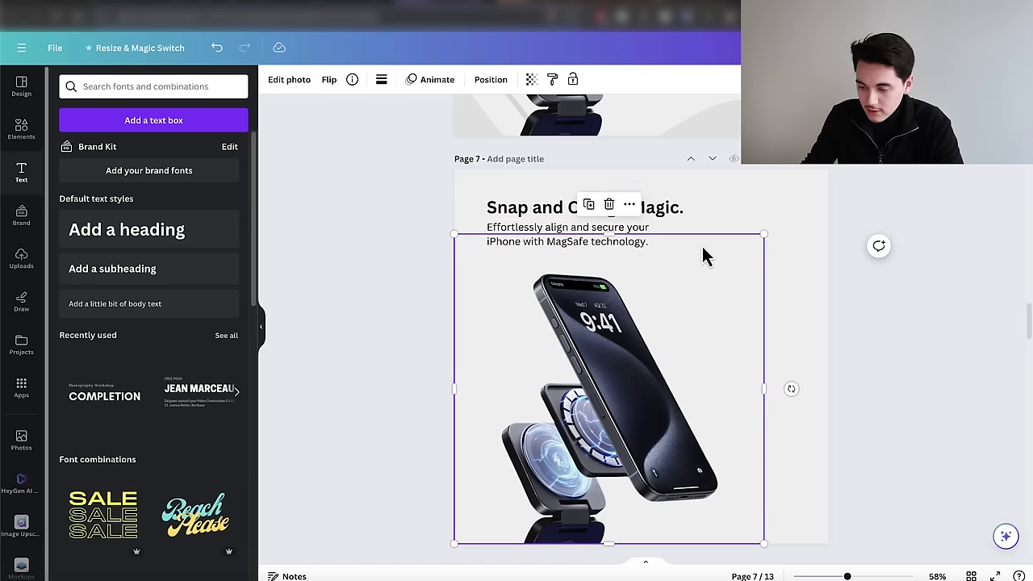
click(791, 225)
Step: Check page 6's feature icons and search the design templates for "product features."
scroll(807, 307, up, 5)
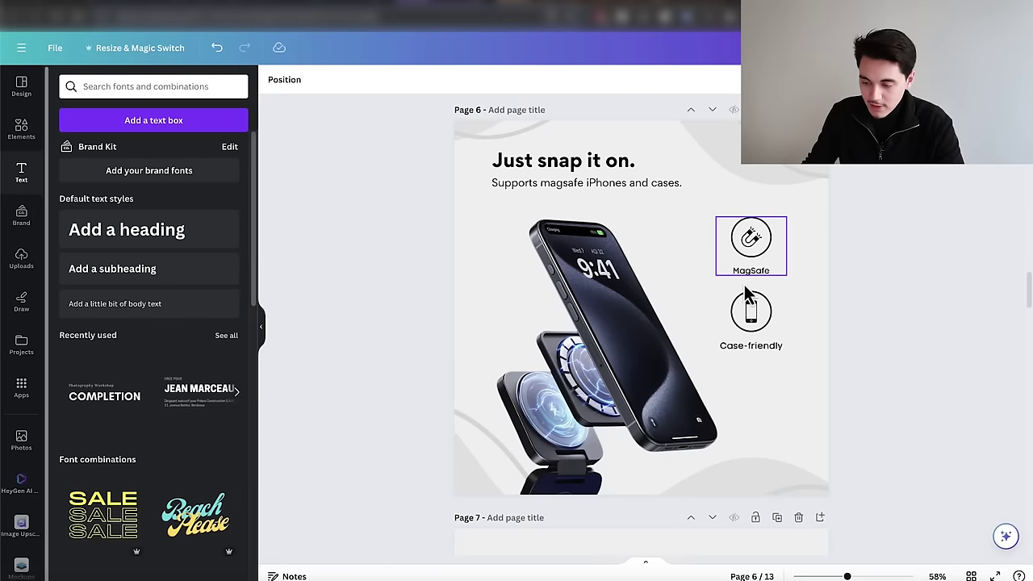
scroll(764, 355, down, 2)
scroll(765, 344, down, 5)
scroll(766, 323, up, 1)
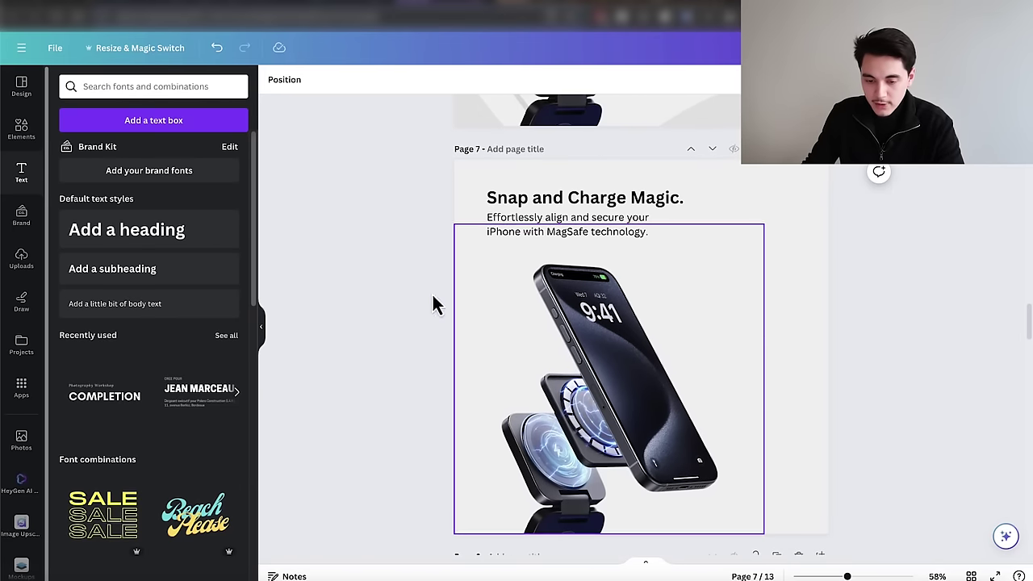
click(22, 90)
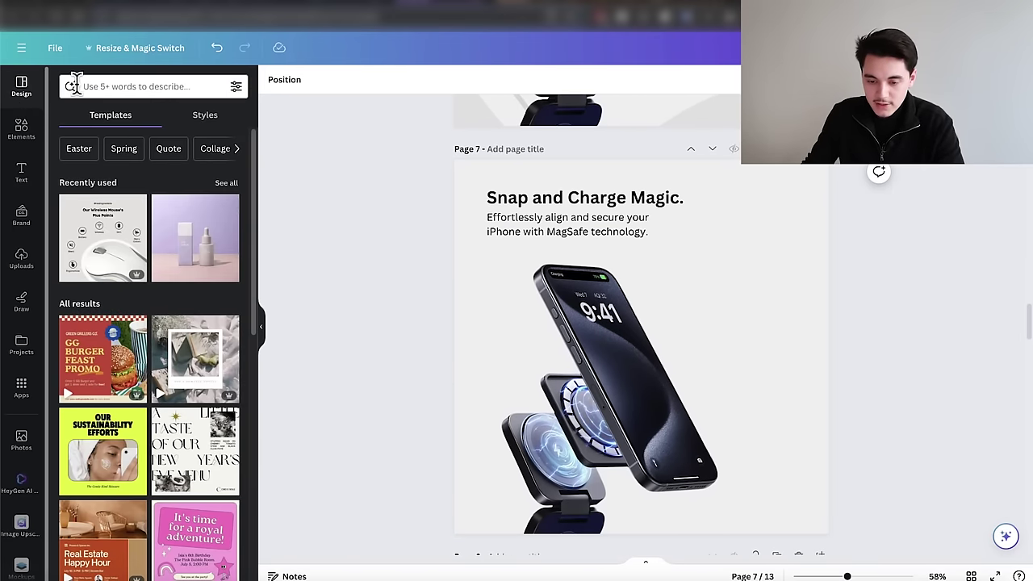
click(113, 91)
text(product features)
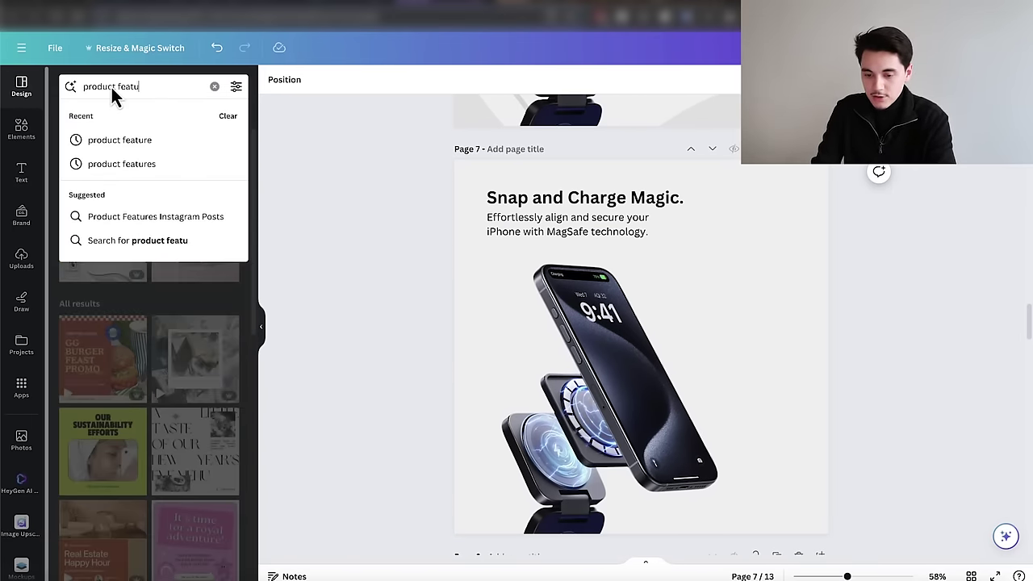
key(Return)
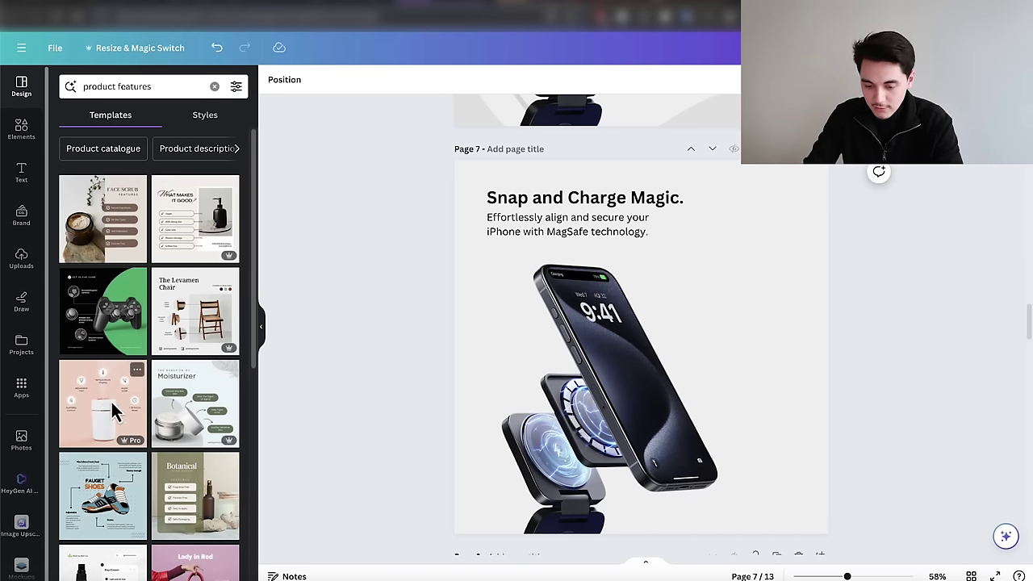
key(Escape)
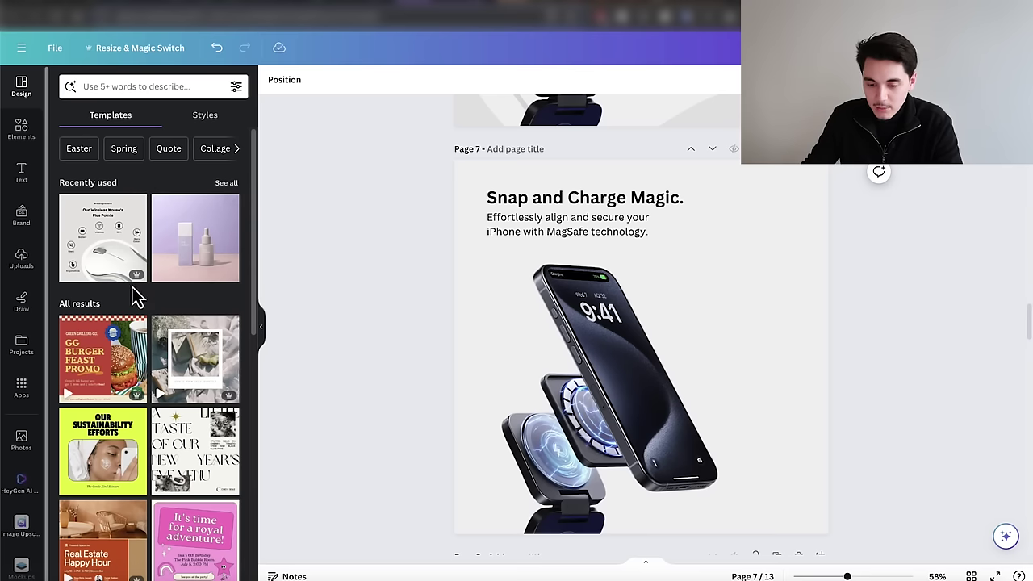
Step: Add the recently used wireless mouse template, Black Grey Modern Electronic Product Feature Instagram Post, as a new page after page 7
click(102, 246)
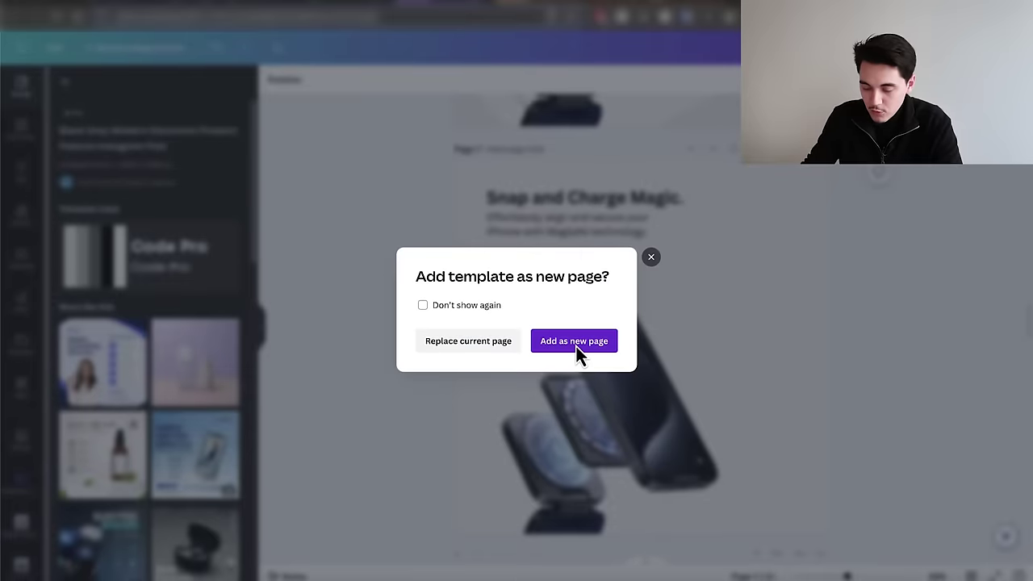
click(581, 346)
scroll(694, 203, up, 5)
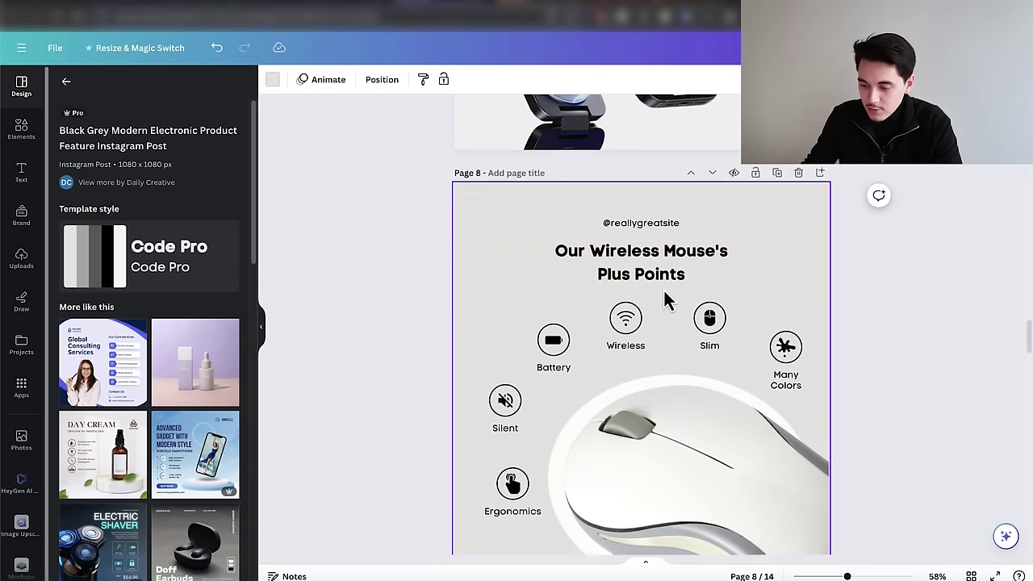
scroll(751, 330, down, 5)
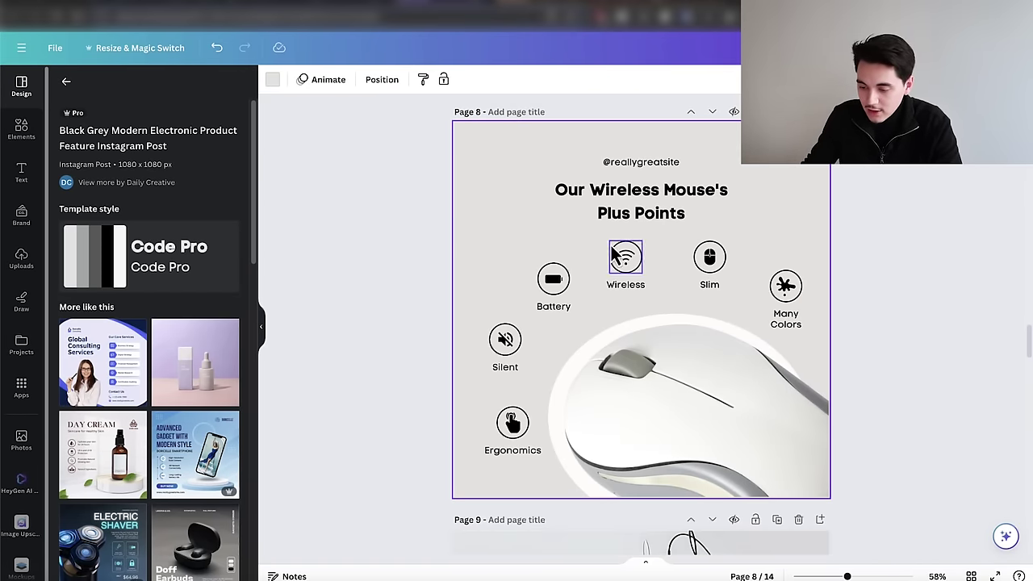
Step: Bring the template's battery icon and label onto page 7 as two stacked copies to the right of the phone
scroll(565, 295, up, 5)
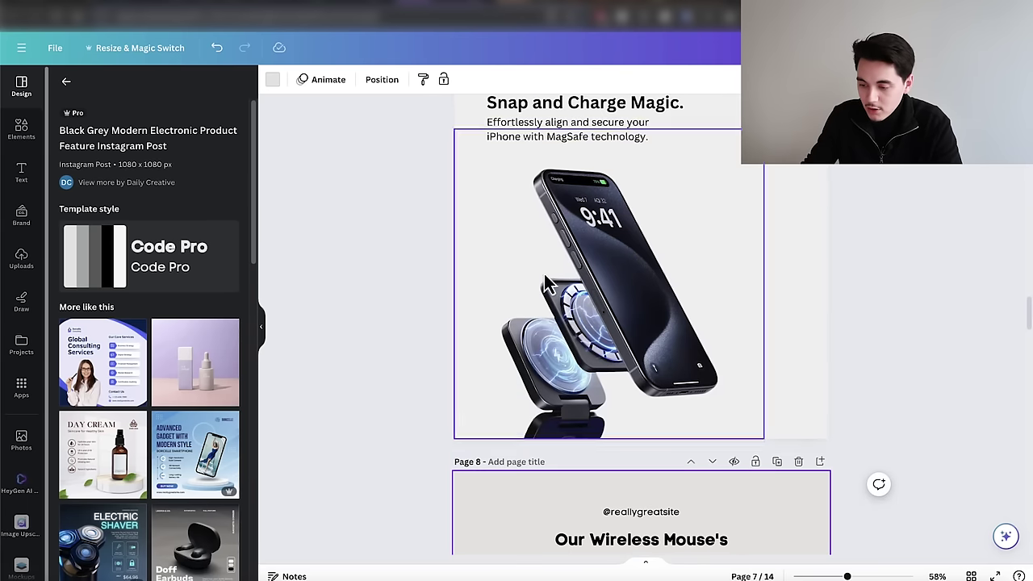
scroll(720, 255, down, 5)
drag(535, 307, 563, 375)
drag(553, 337, 765, 342)
scroll(646, 282, up, 5)
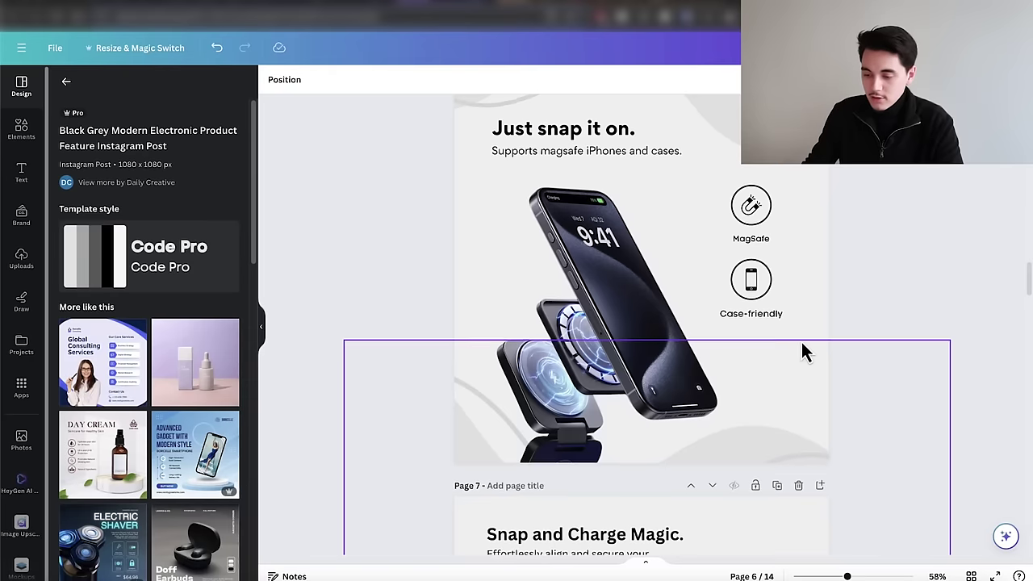
scroll(804, 350, up, 2)
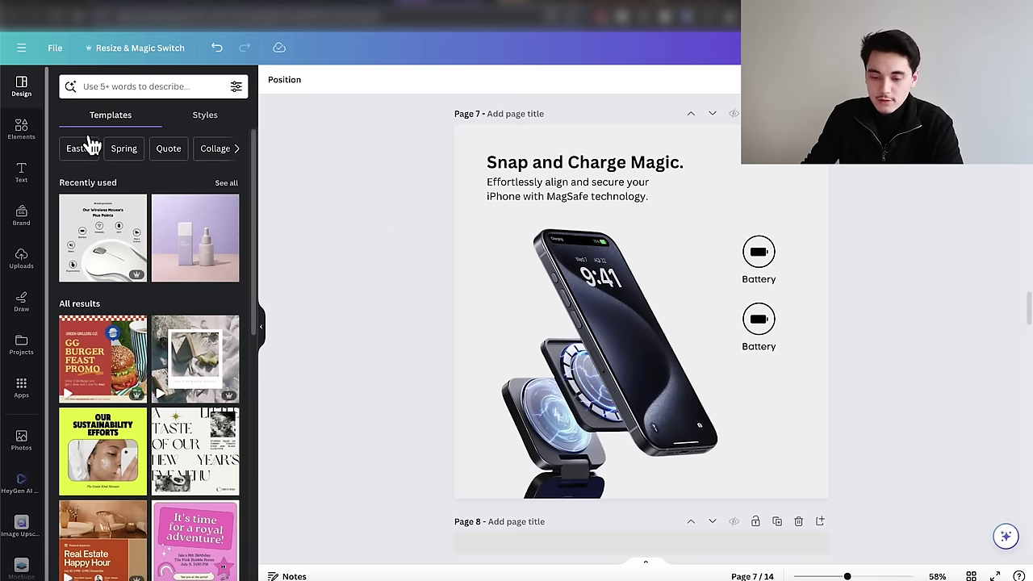
Step: Find a "magnet" graphic in the elements and place the solid horseshoe icon, sized small, beside page 7's upper battery icon
click(22, 129)
click(138, 90)
text(magnet)
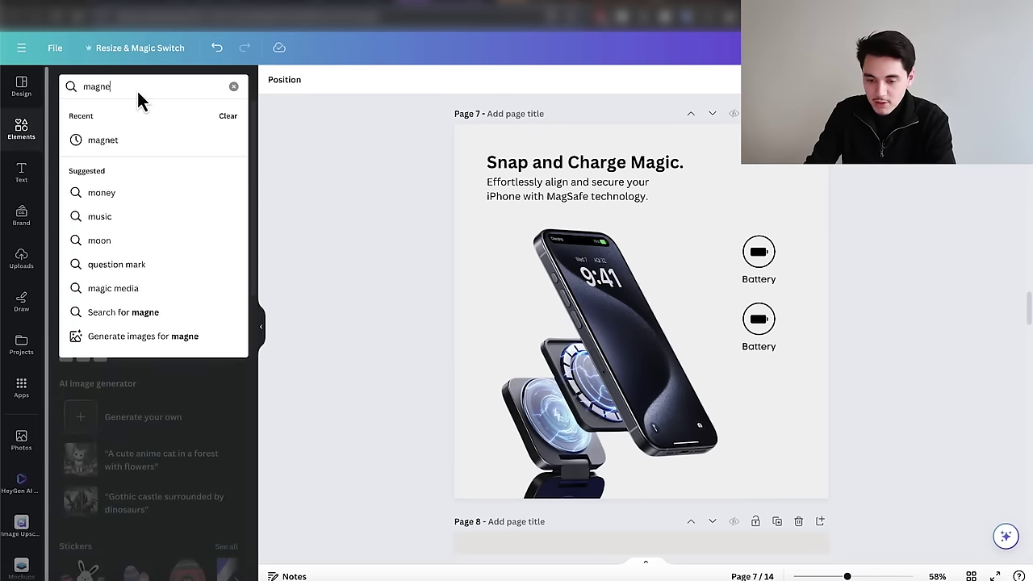
key(Return)
click(103, 118)
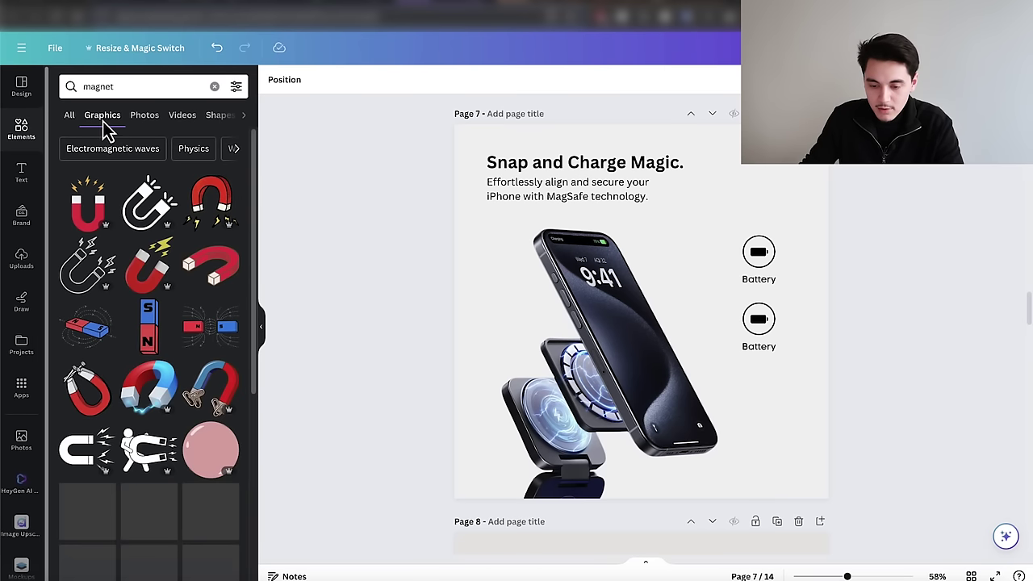
click(147, 203)
drag(641, 273, 709, 256)
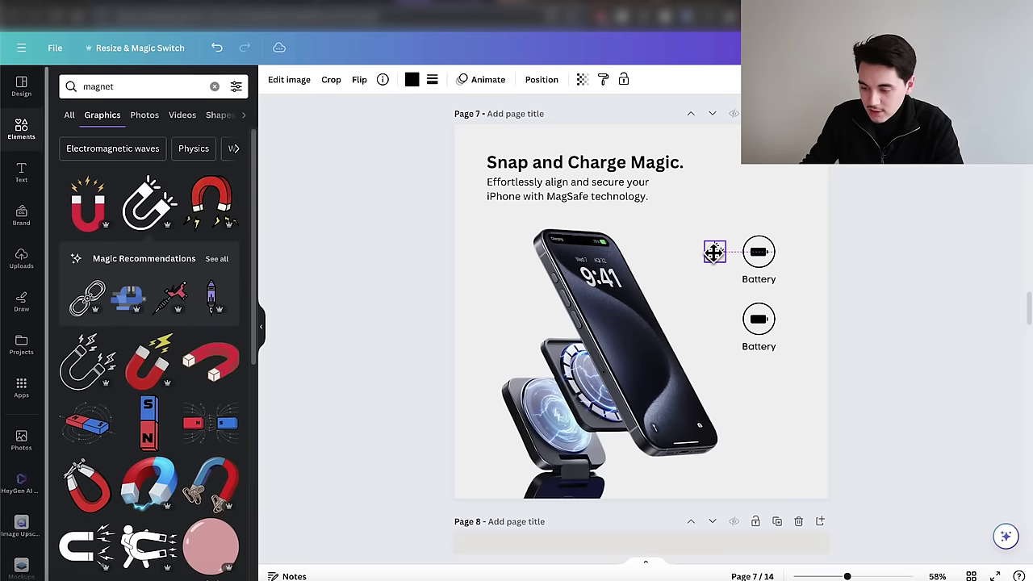
Step: Swap the upper circle's battery symbol for the magnet icon and change its label to "MagSafe."
click(759, 253)
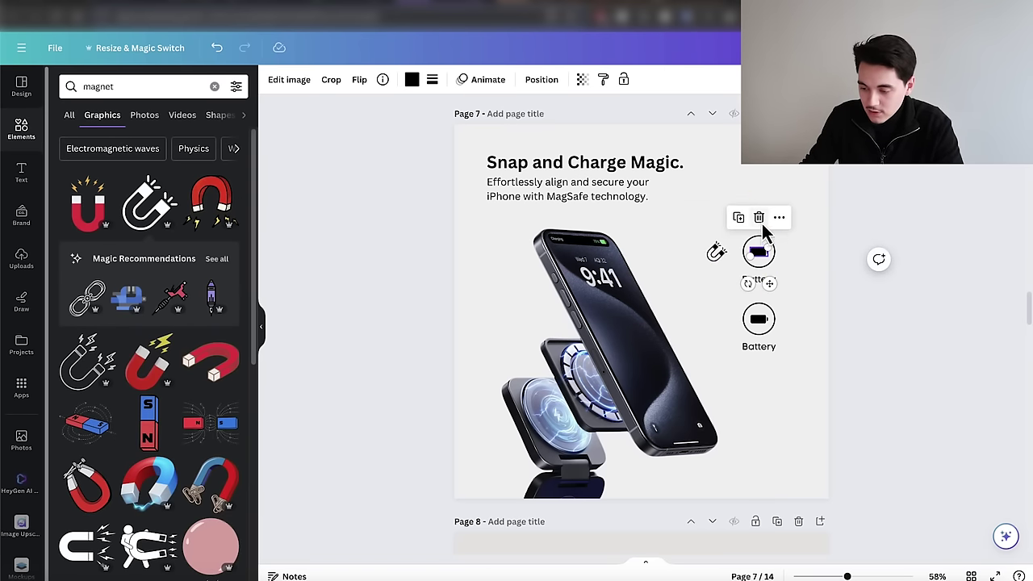
click(759, 221)
drag(715, 262, 751, 253)
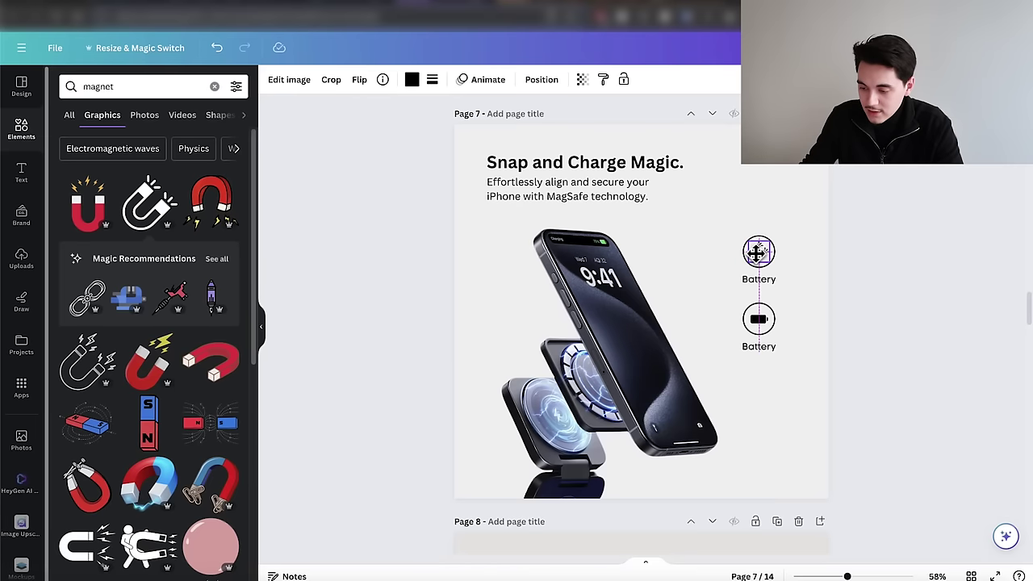
click(760, 280)
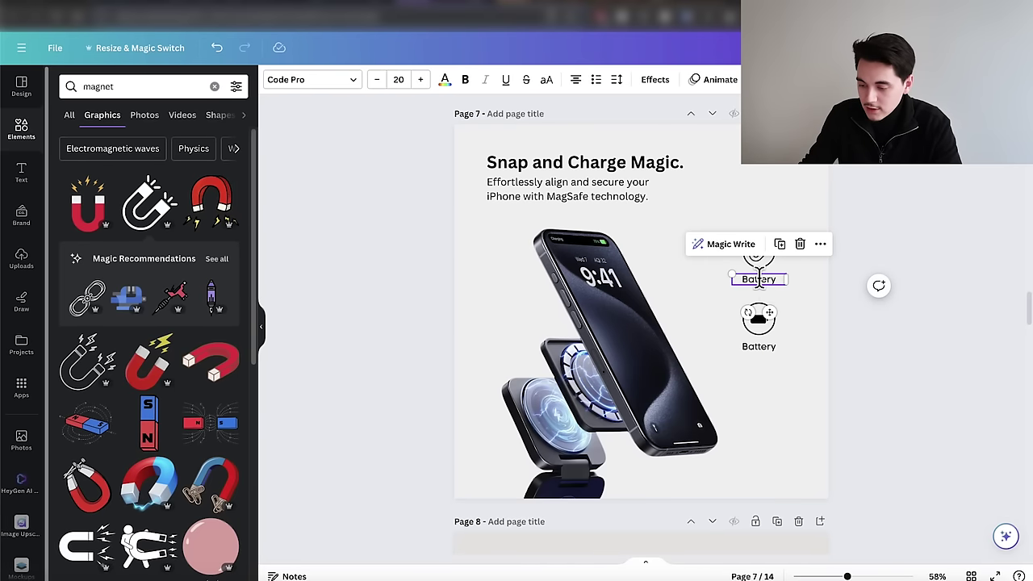
double_click(759, 280)
text(MagSafe)
Step: Delete the battery symbol from the lower circle on page 7
click(762, 314)
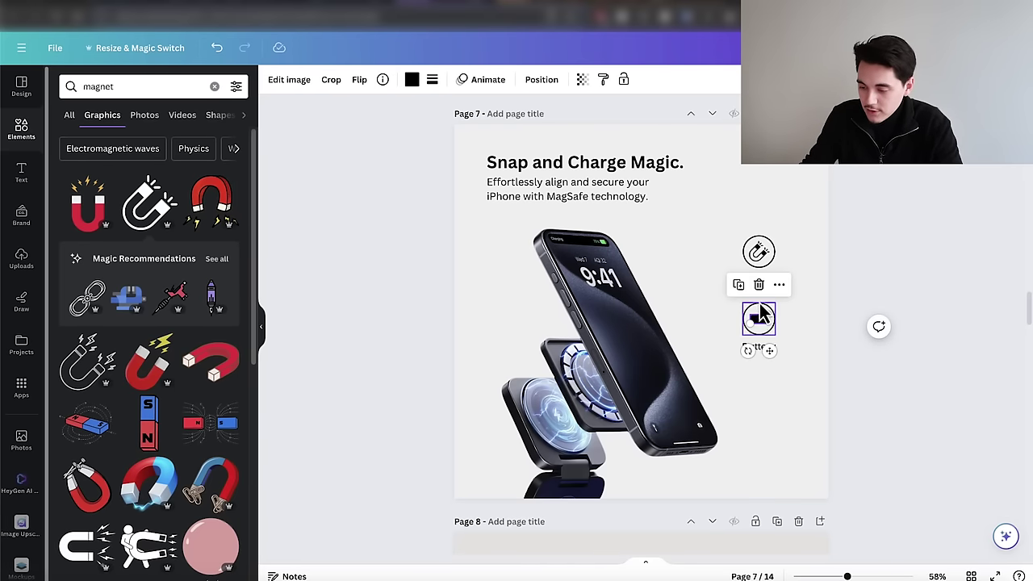
click(759, 284)
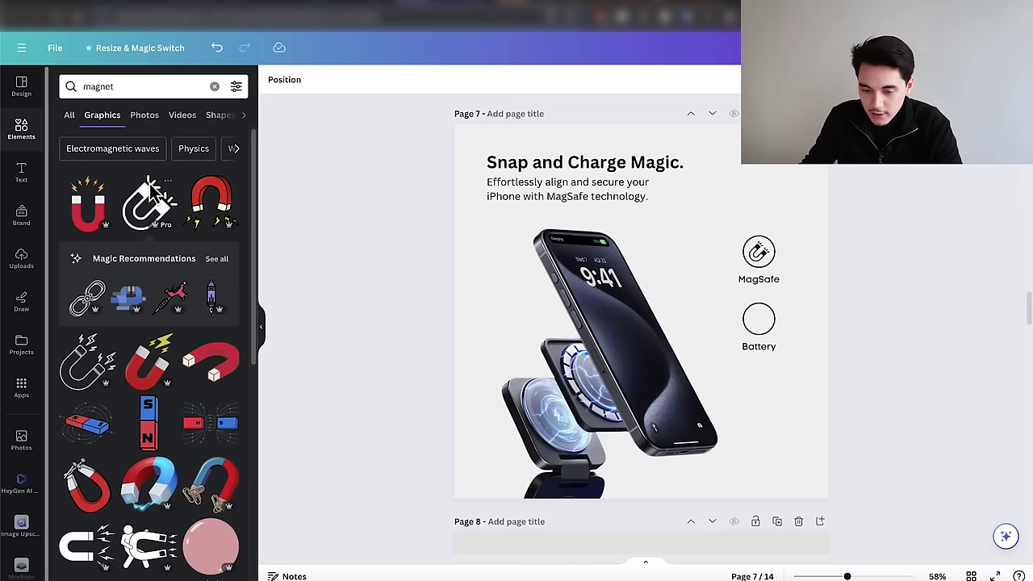
scroll(761, 282, up, 4)
scroll(781, 234, down, 5)
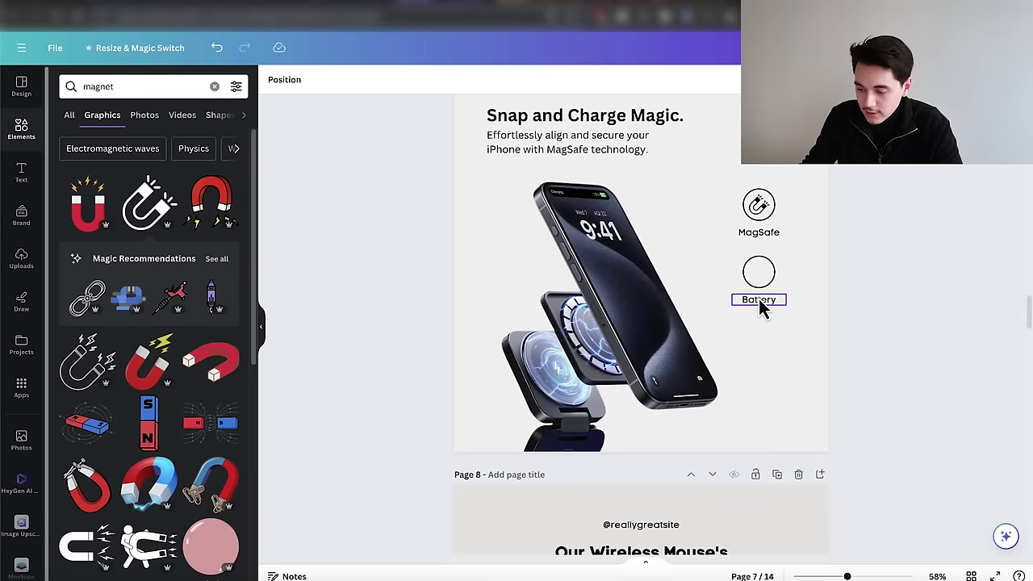
Step: Search the graphics for "iphone" and add the simple phone outline with a home button to page 7
click(132, 86)
key(ctrl+a)
text(iphone)
key(Return)
click(101, 117)
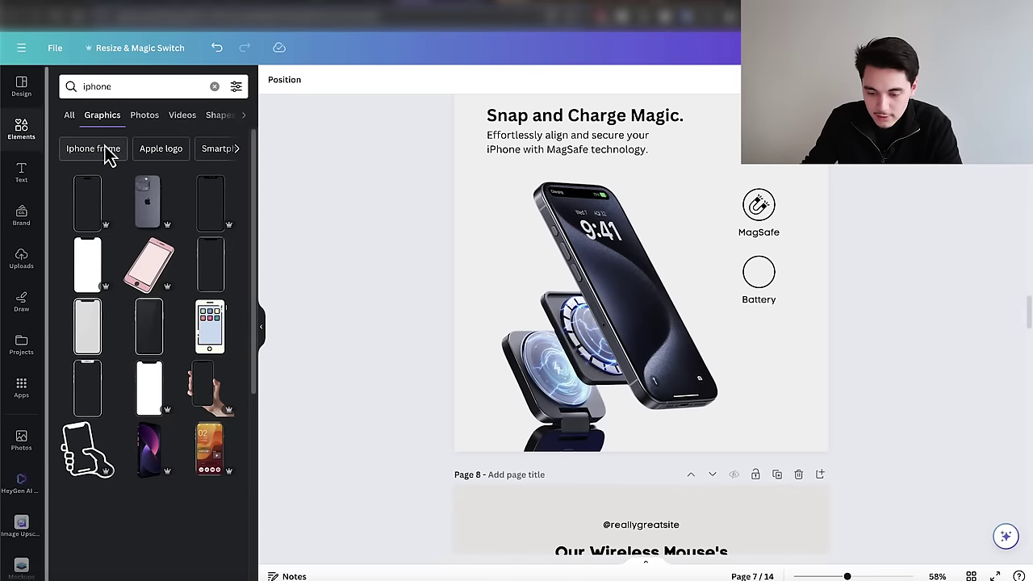
scroll(159, 292, down, 5)
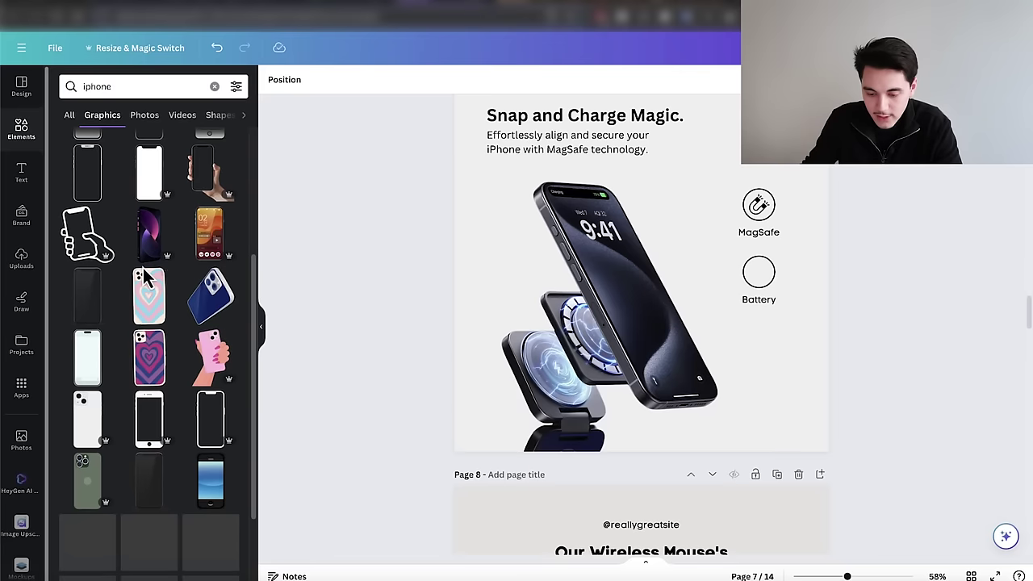
click(150, 330)
Step: Shrink the phone graphic to icon size and place it inside the empty lower circle
drag(643, 319, 742, 323)
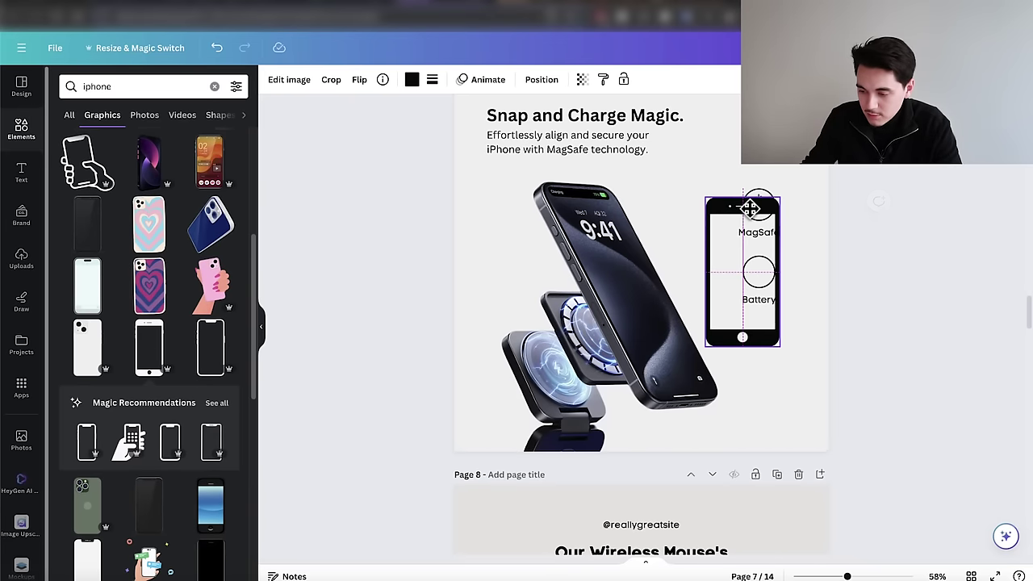
drag(777, 197, 714, 330)
scroll(715, 330, up, 5)
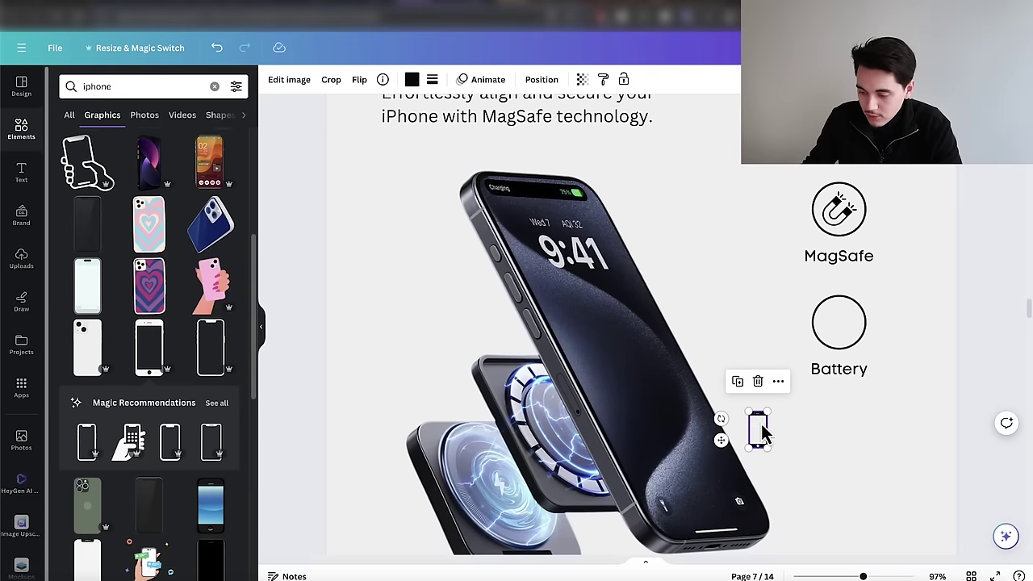
drag(759, 416, 840, 316)
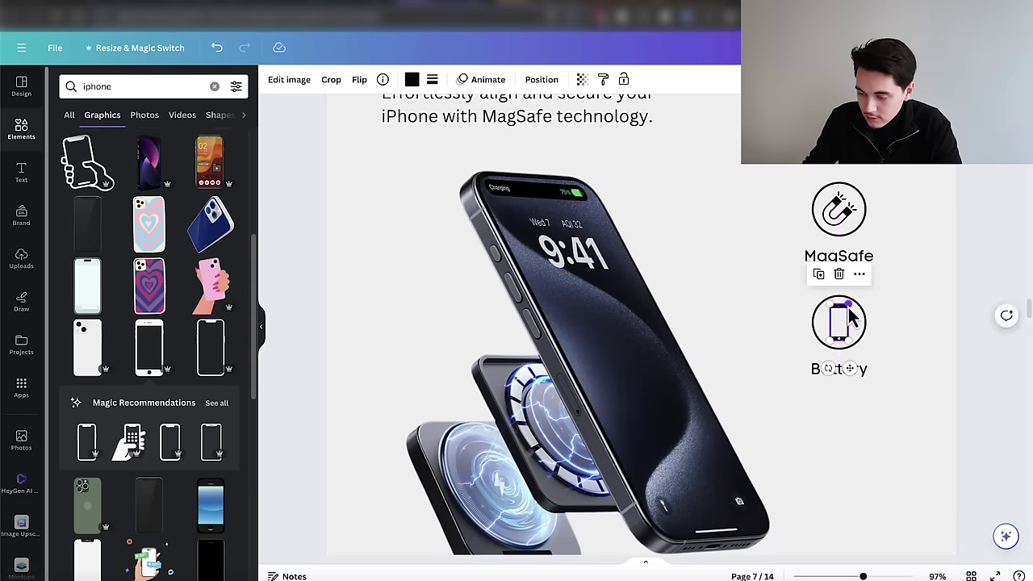
Step: Enlarge the MagSafe and phone icon circles with their labels on page 7 and reposition them beside the phone, using page 6 as reference
click(924, 304)
scroll(811, 329, down, 5)
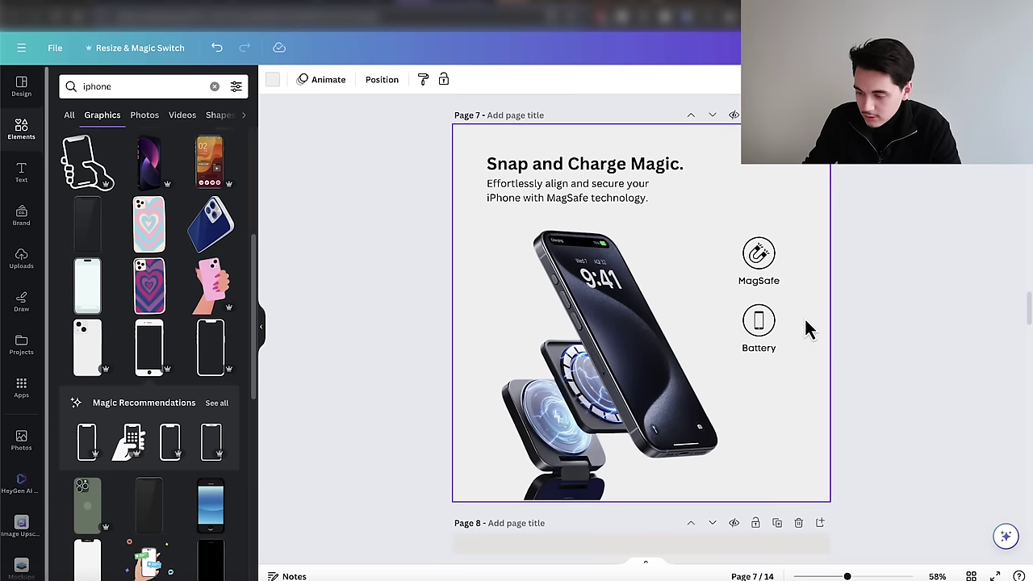
drag(789, 363, 758, 373)
click(911, 298)
scroll(899, 330, up, 4)
scroll(899, 330, down, 4)
drag(758, 228, 756, 256)
click(866, 299)
scroll(866, 299, up, 5)
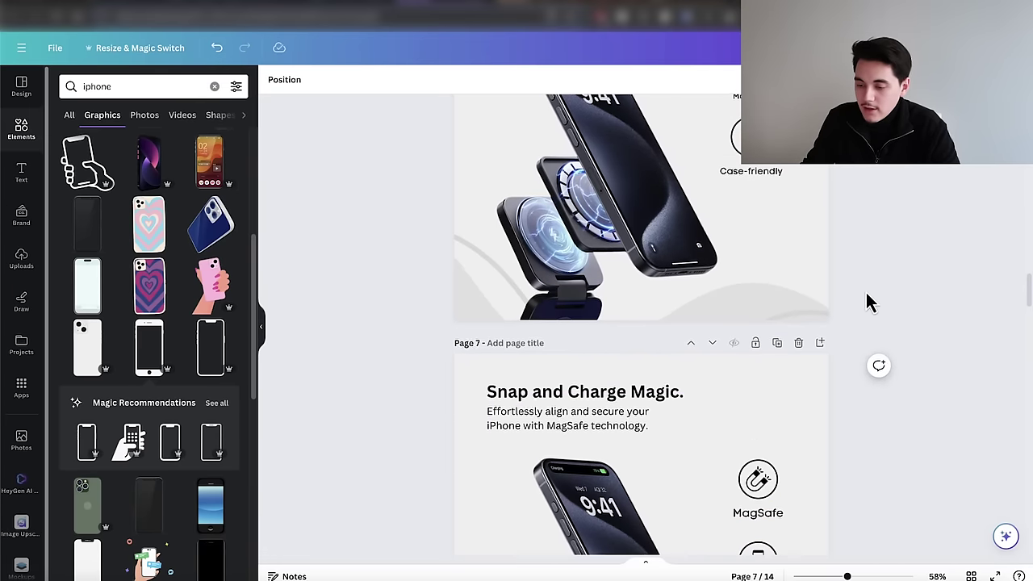
scroll(883, 305, up, 2)
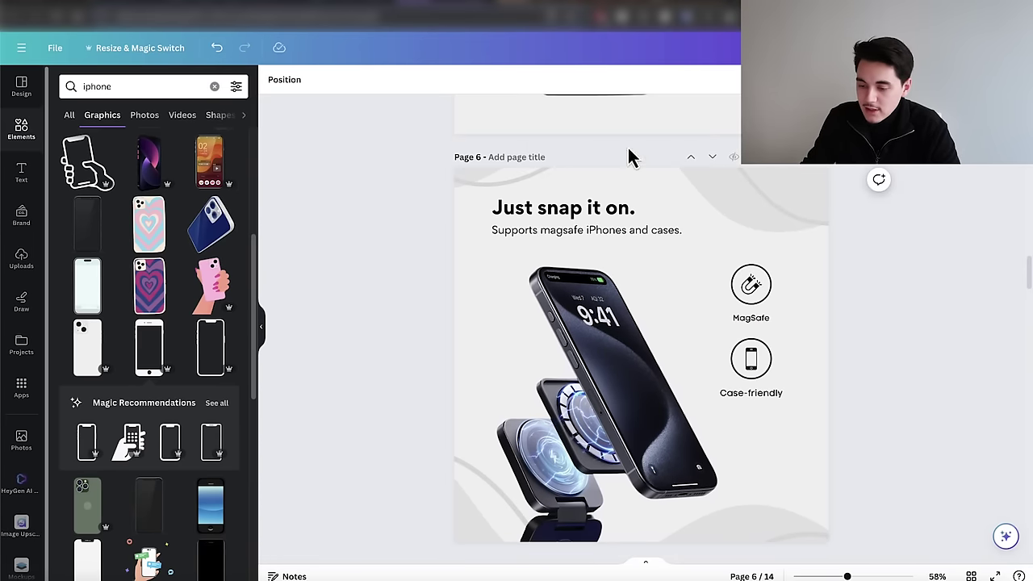
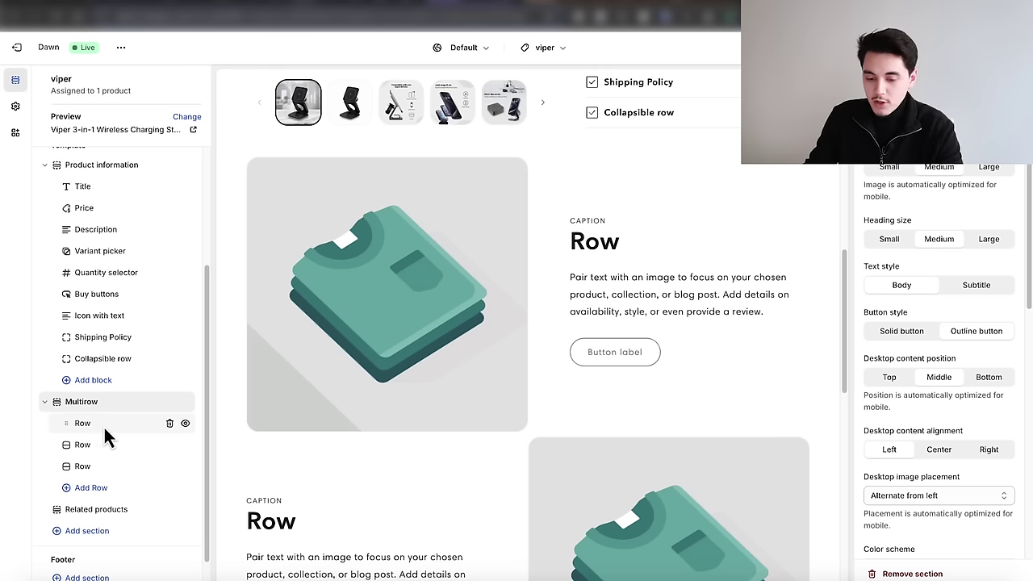
Step: In the Shopify theme editor, give the first Multirow row no caption, the heading "Charge Everything Together", ChatGPT's Subsection #1 subtext and image 9
click(104, 426)
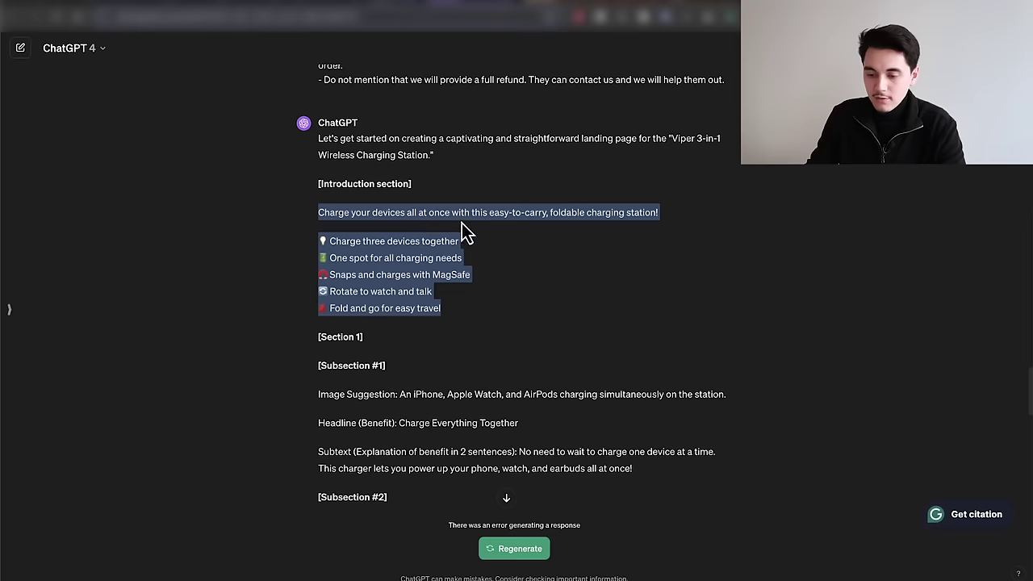
click(532, 229)
scroll(533, 225, down, 3)
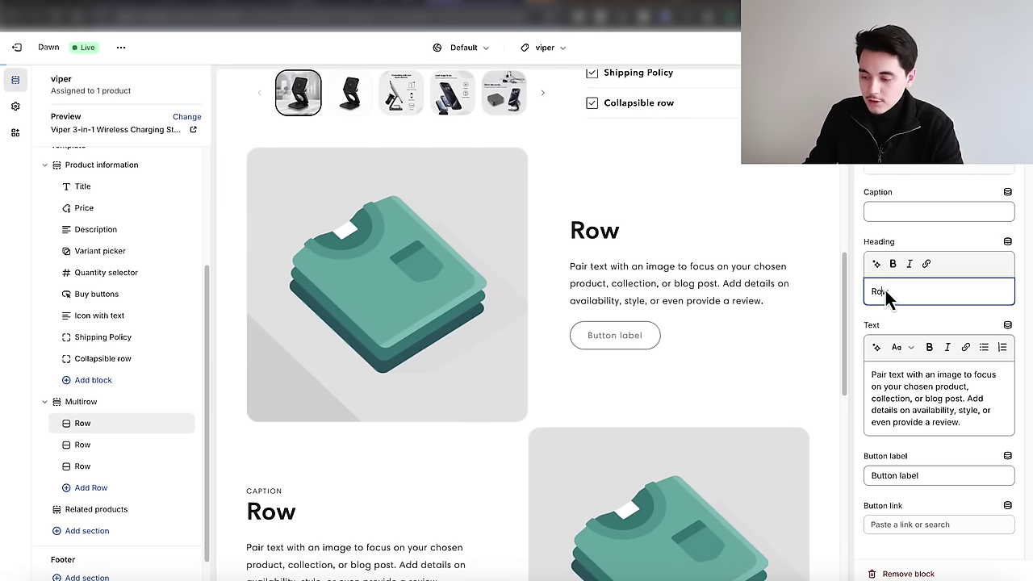
text(Charge Everything Together)
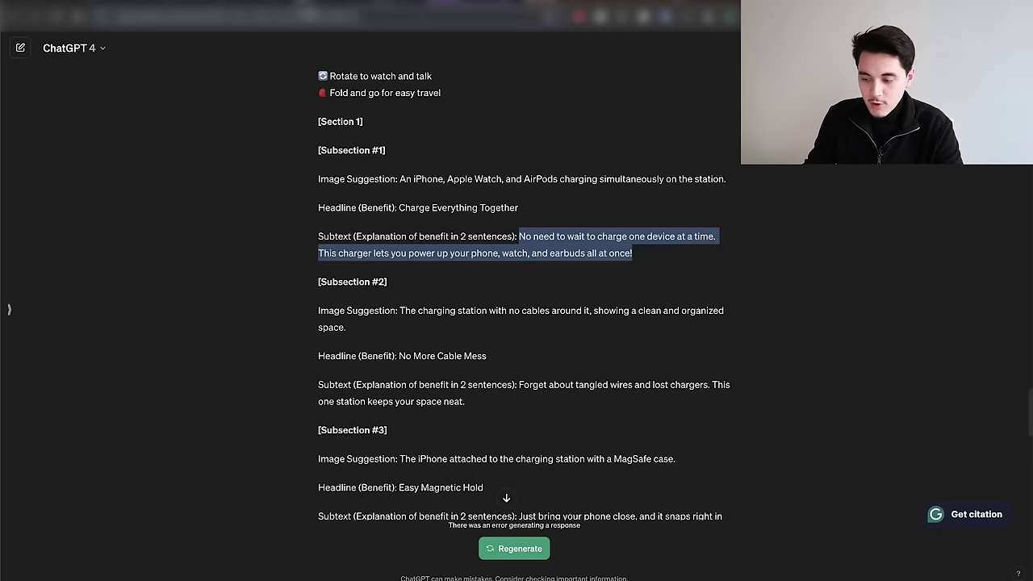
text(No need to wait to charge one device at a time. This charger lets you power up your phone, watch, and earbuds all at once!)
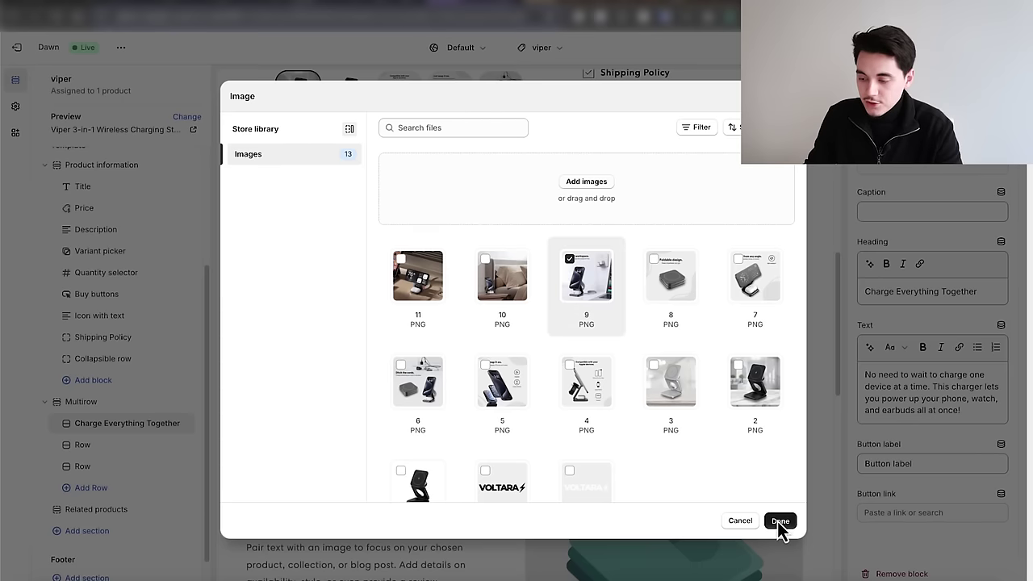
click(779, 520)
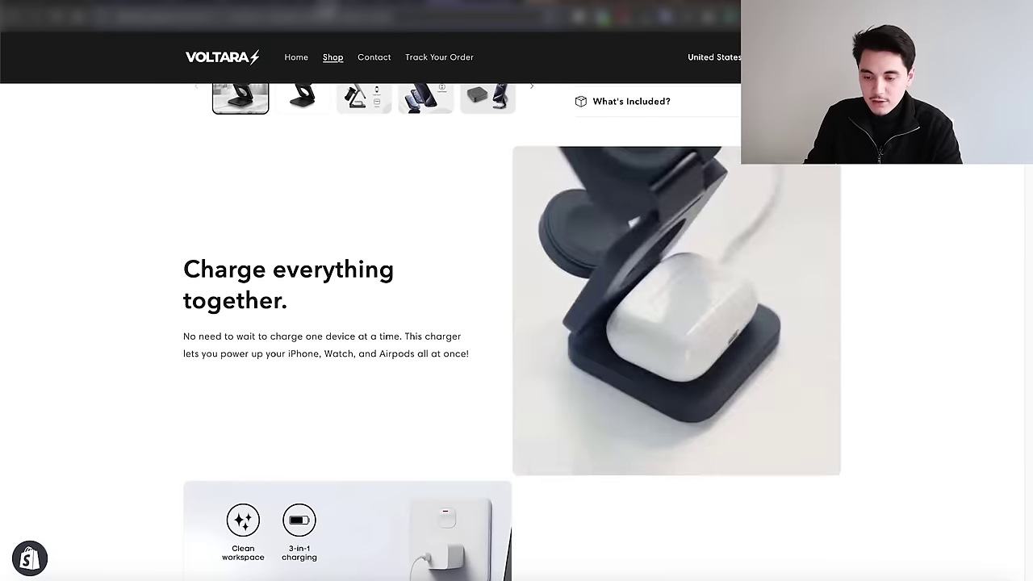
Step: Examine the feature rows, testimonials, promise banner and FAQ on the finished Voltara product page
scroll(420, 316, down, 2)
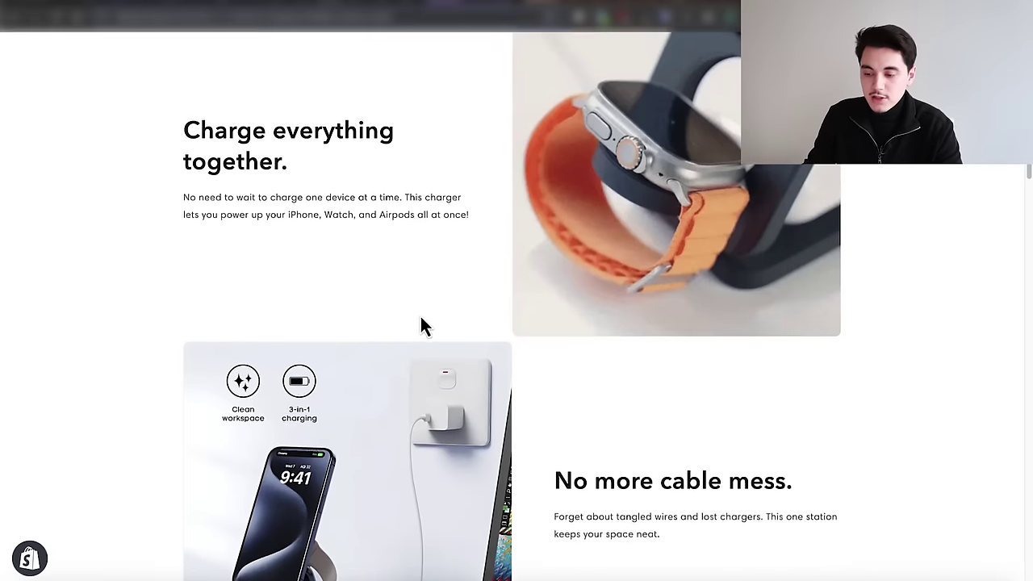
scroll(533, 237, down, 5)
scroll(520, 237, down, 10)
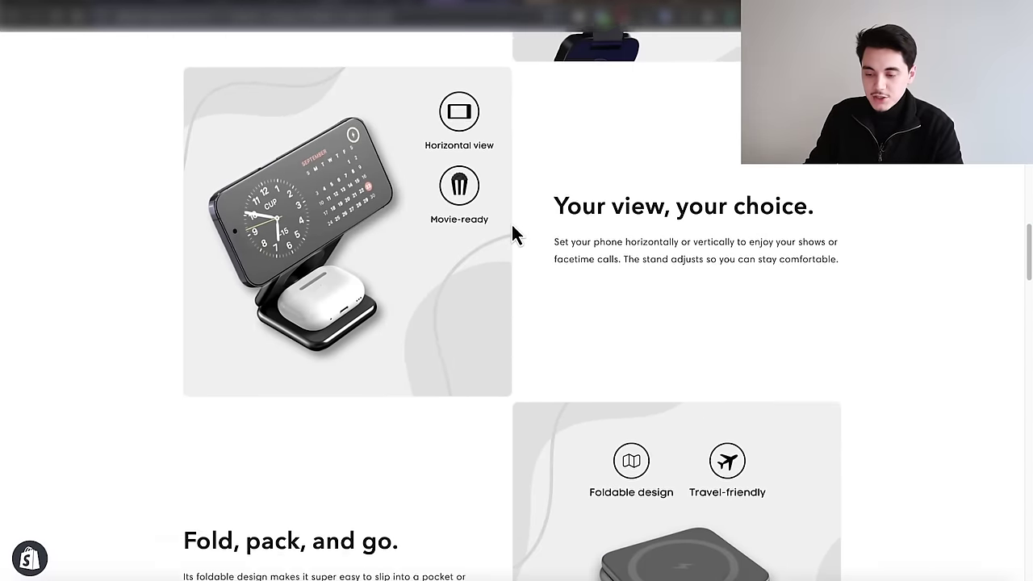
scroll(464, 222, down, 4)
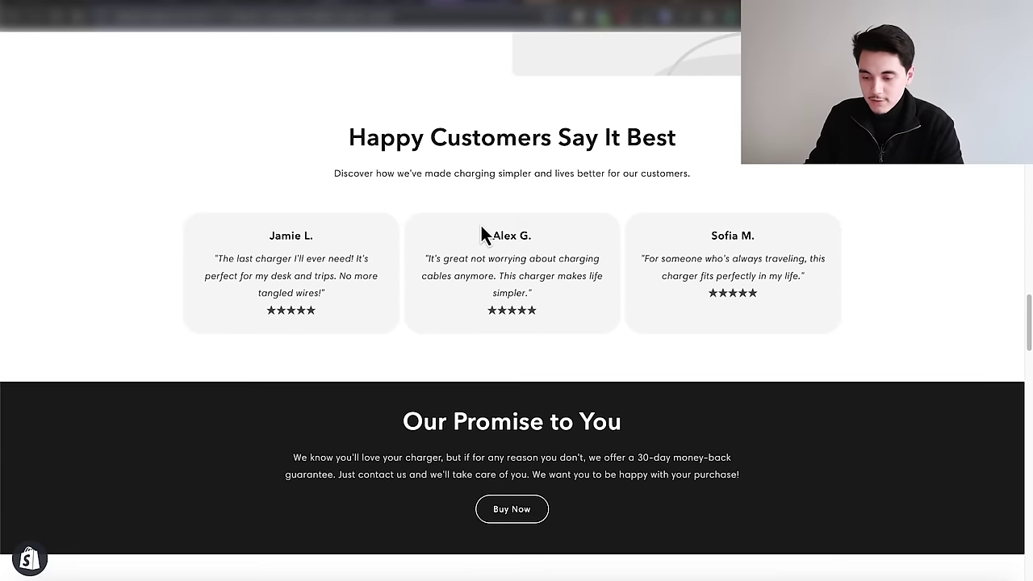
drag(321, 144, 890, 323)
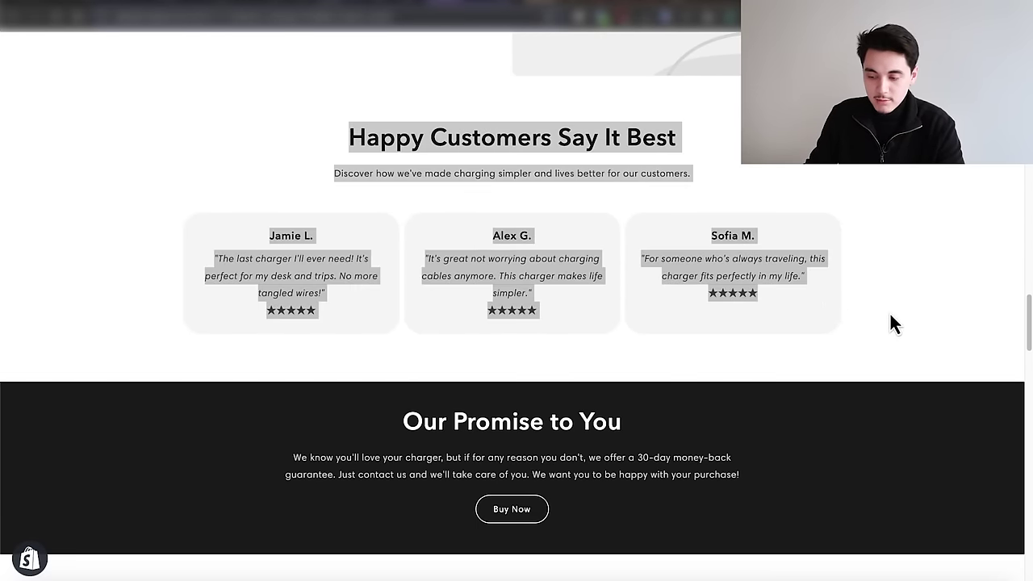
drag(523, 378, 710, 470)
scroll(613, 428, down, 1)
scroll(710, 460, down, 5)
drag(282, 177, 868, 349)
click(868, 349)
scroll(300, 266, up, 7)
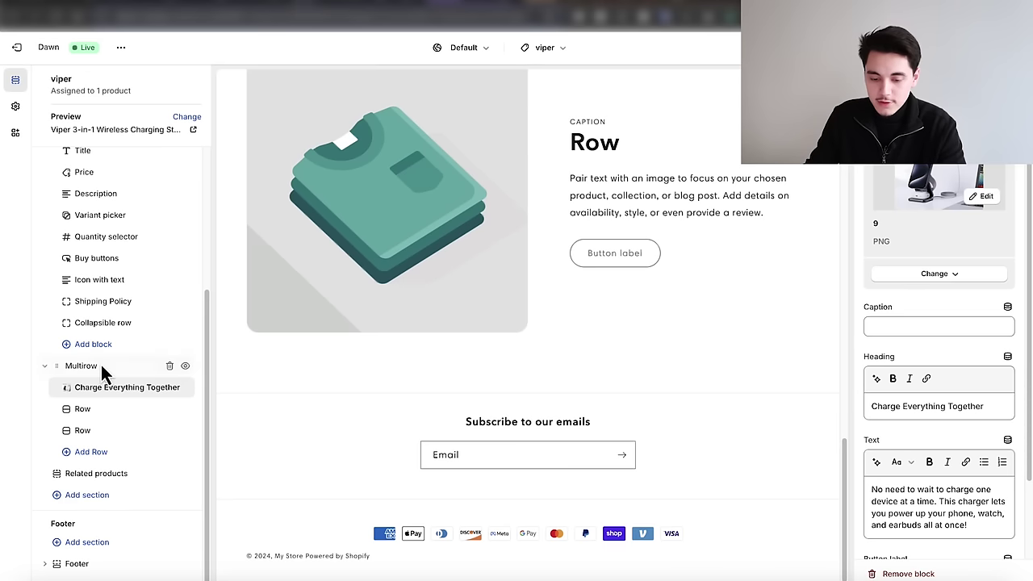
Step: Add a Multicolumn section between Multirow and Related products, with centered columns and no button label
click(94, 496)
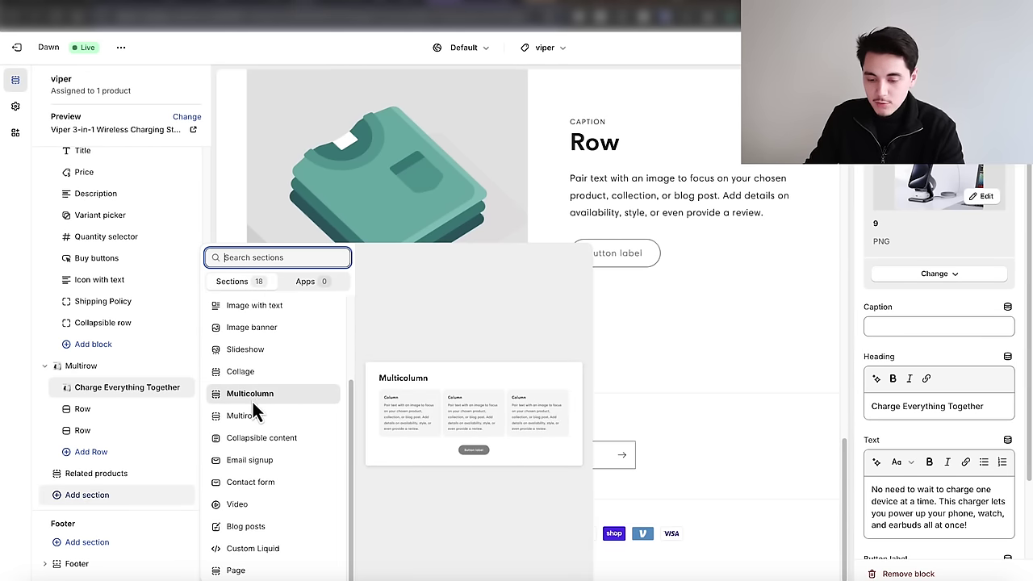
click(256, 394)
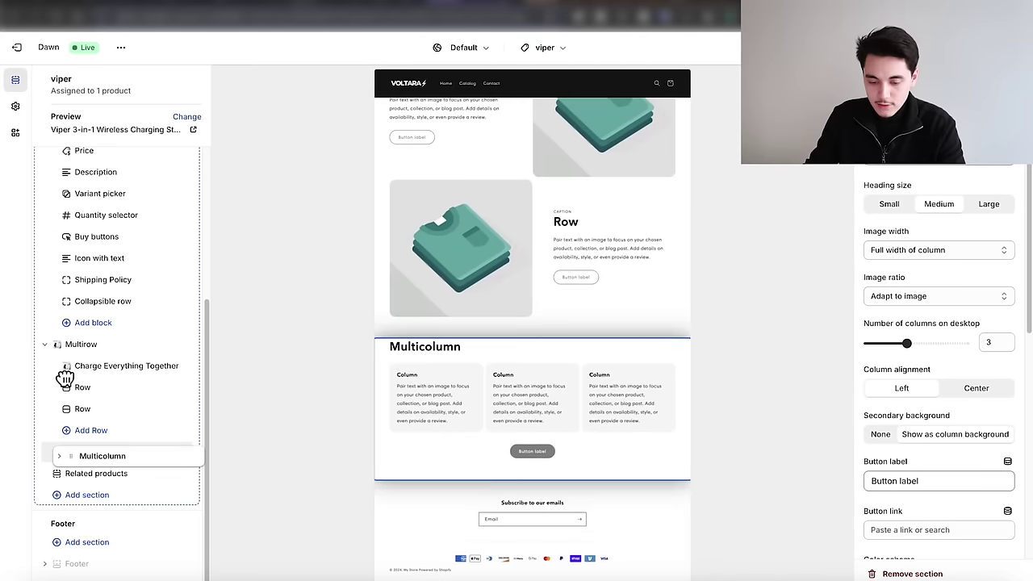
scroll(879, 218, down, 2)
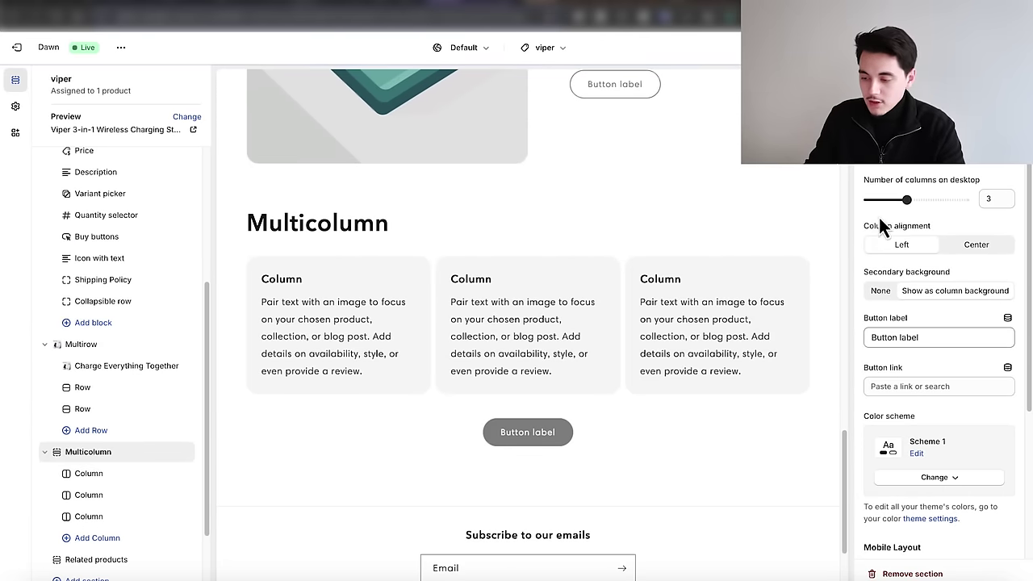
click(973, 245)
scroll(896, 258, down, 1)
triple_click(895, 266)
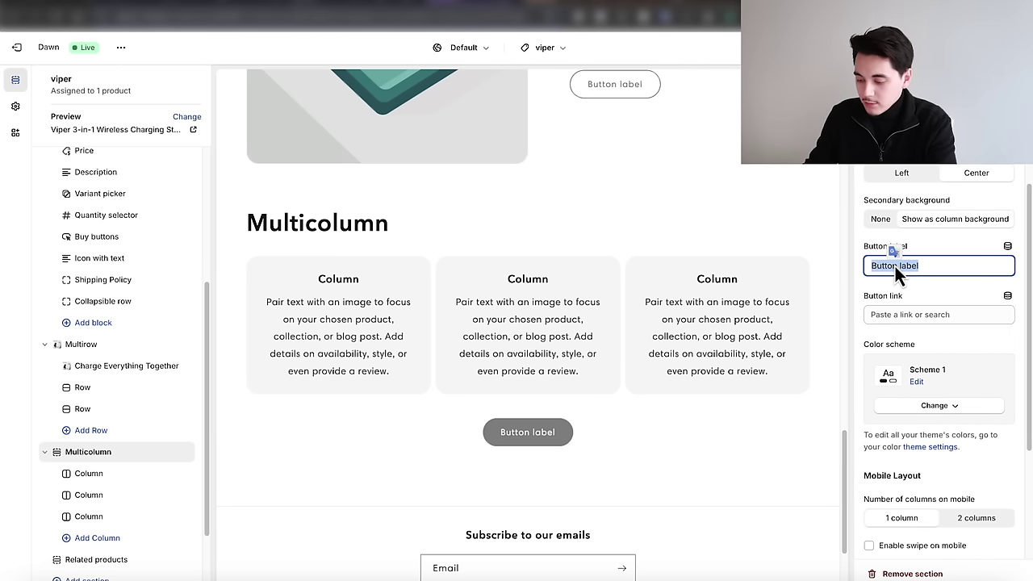
key(BackSpace)
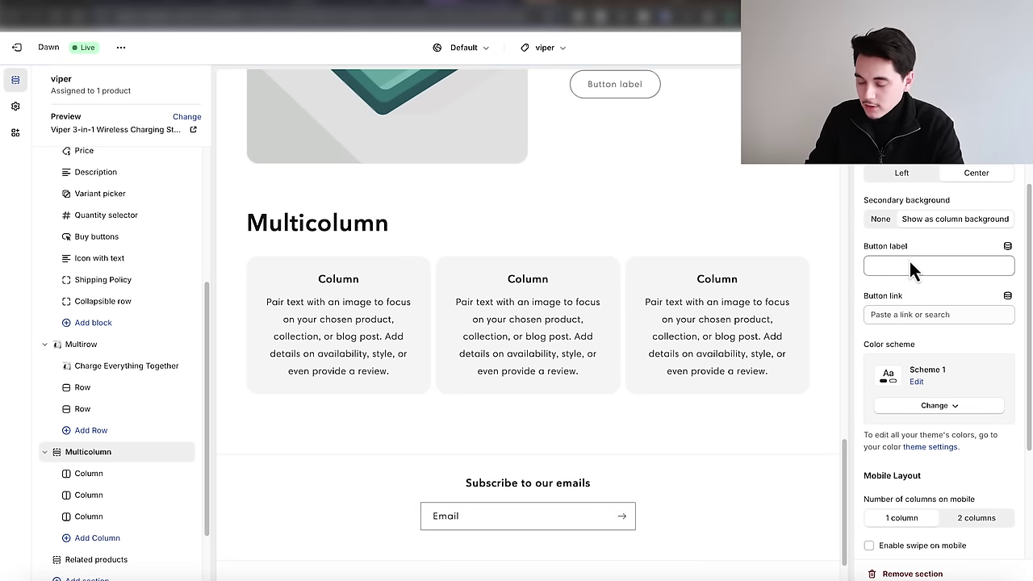
Step: Open the first column's settings and review the Testimonial Section copy in ChatGPT
scroll(98, 401, down, 2)
click(99, 401)
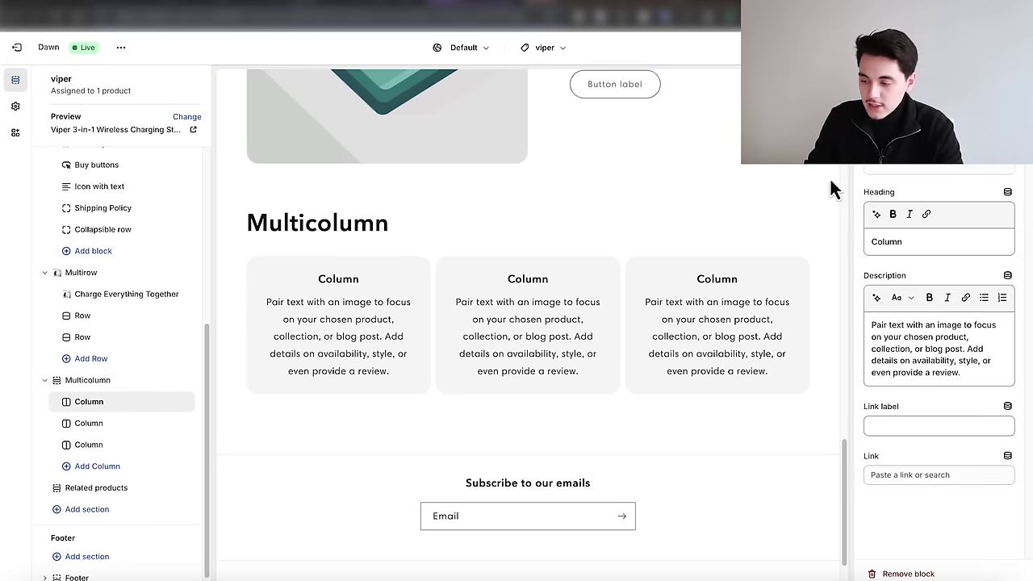
key(ctrl+Tab)
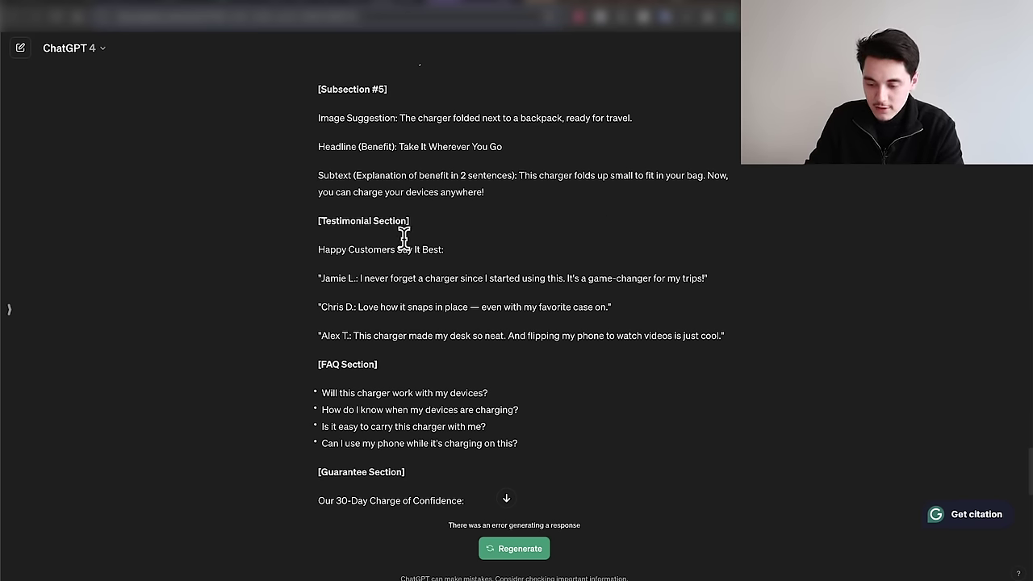
Step: Check the finished store's "Our Promise to You" banner and add a Rich text section below Multicolumn in the theme editor
key(ctrl+Tab)
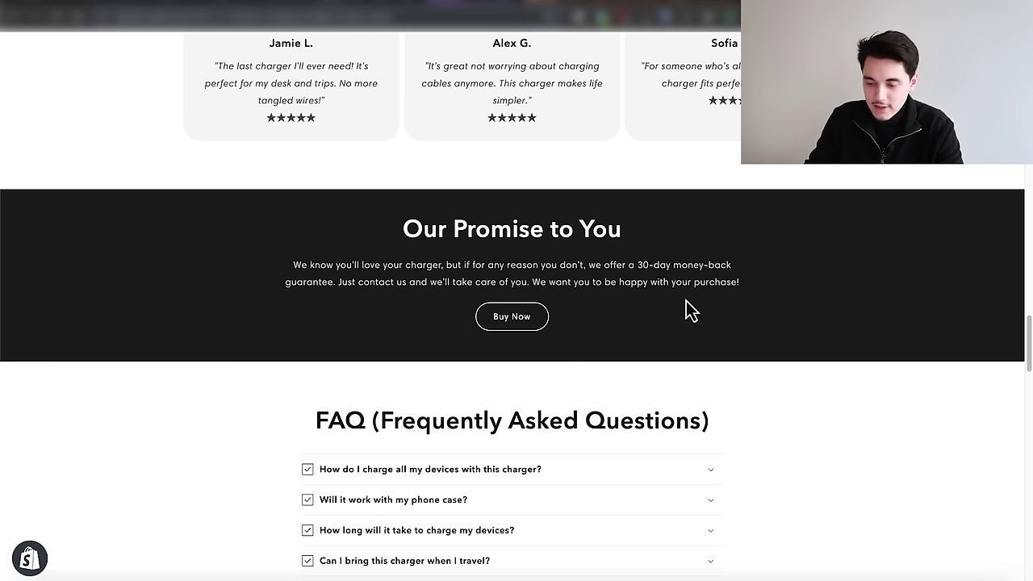
key(ctrl+Tab)
click(91, 509)
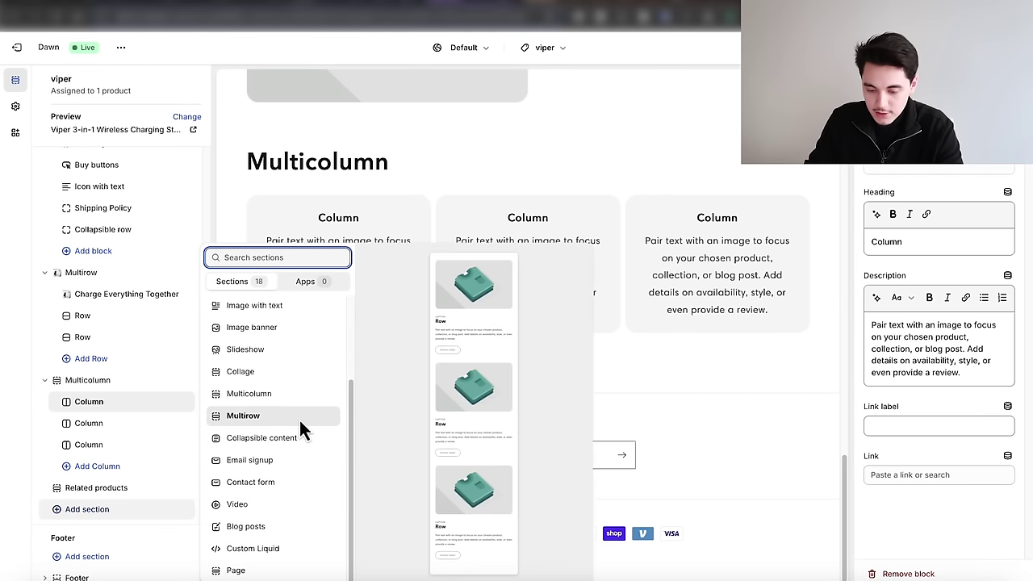
click(238, 397)
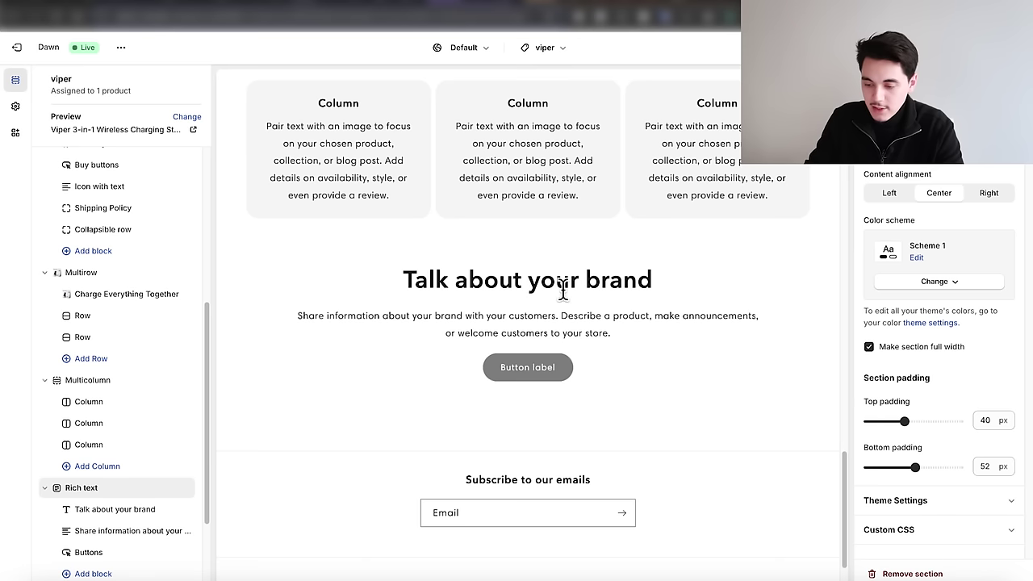
Step: Check the finished store's FAQ and add a Collapsible content section to the product template for it
key(ctrl+shift+Tab)
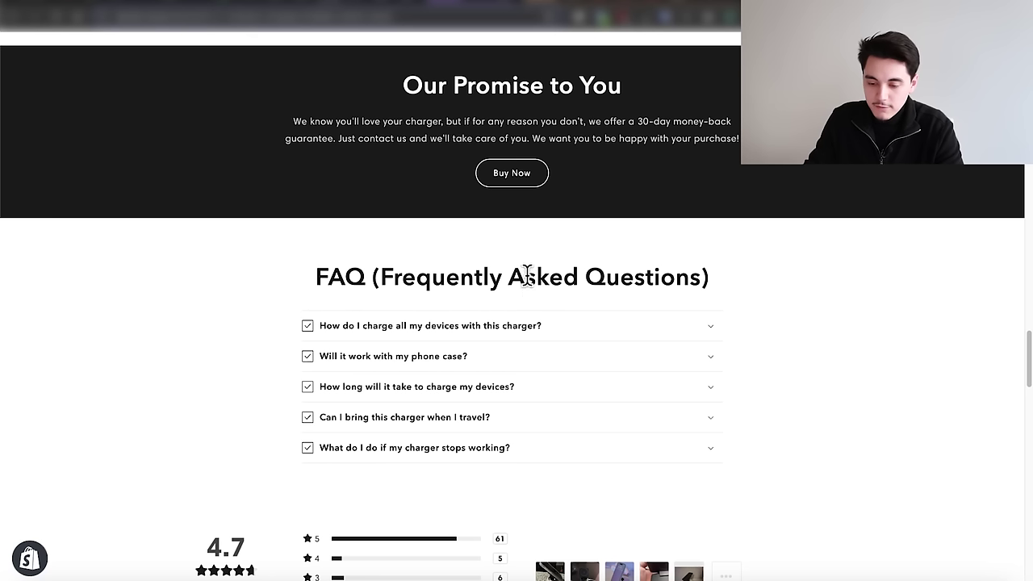
key(ctrl+Tab)
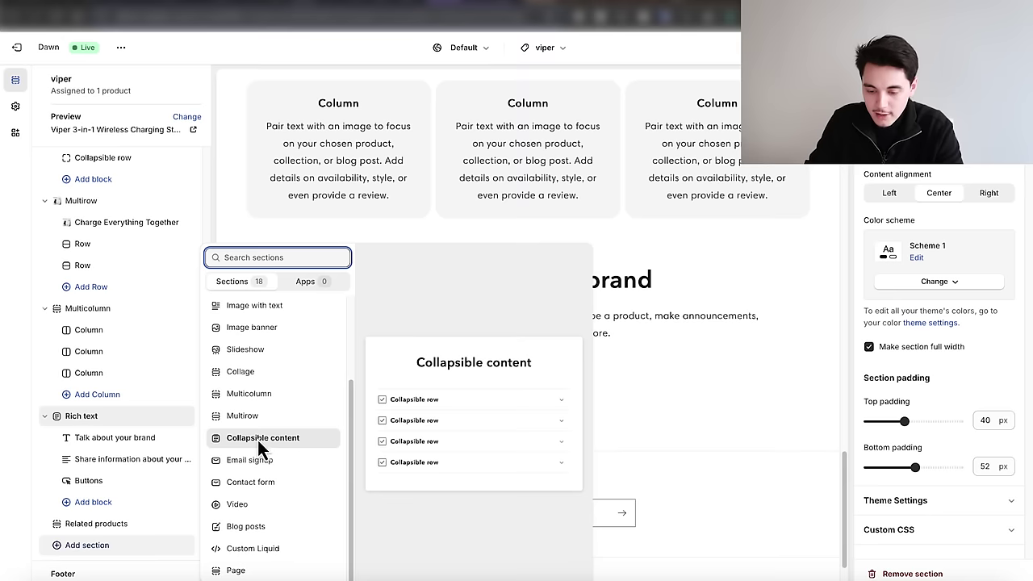
click(270, 440)
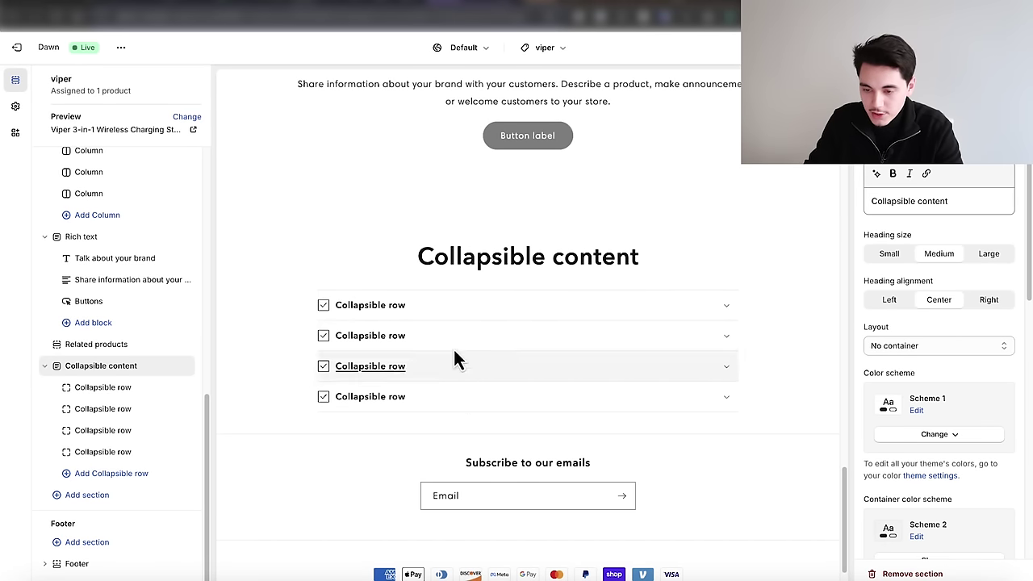
Step: Examine the FAQ questions and the customer reviews section on the finished Voltara product page
key(ctrl+shift+Tab)
drag(543, 383, 315, 329)
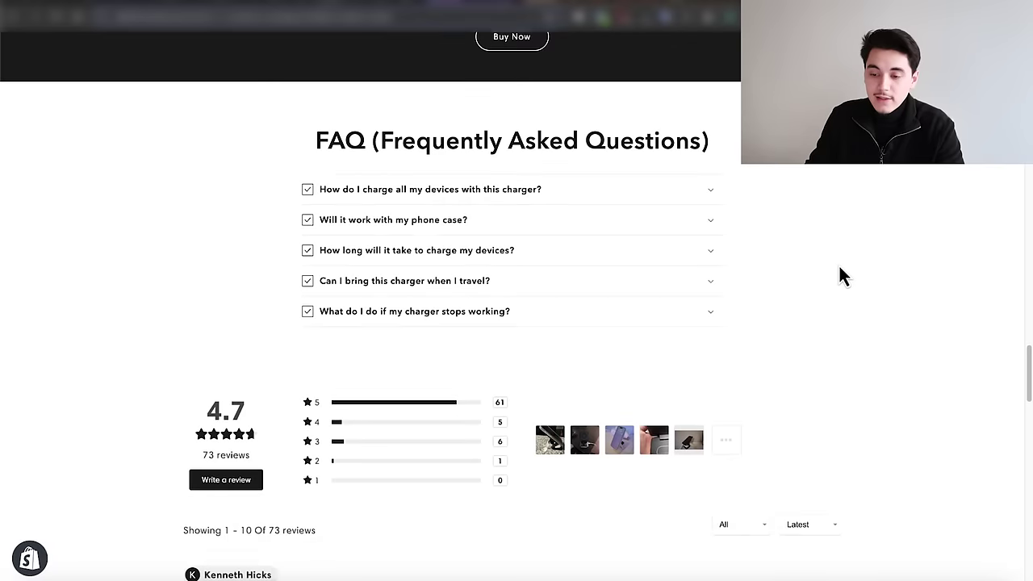
scroll(836, 262, down, 3)
scroll(861, 252, down, 1)
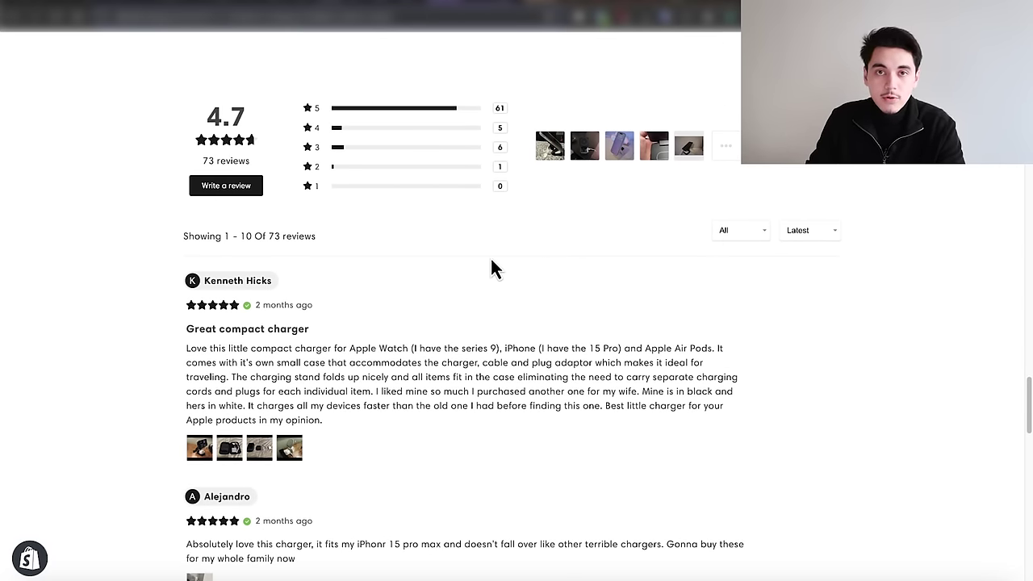
scroll(492, 260, up, 1)
scroll(445, 259, down, 5)
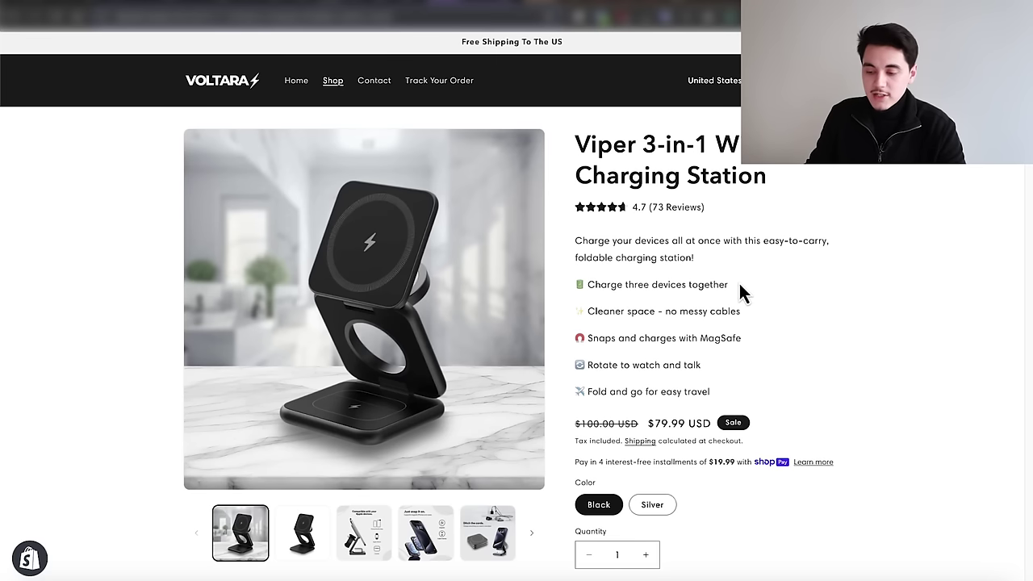
Step: View the product gallery images one by one and compare them with the benefit bullet points in the description
click(352, 547)
click(427, 545)
click(480, 547)
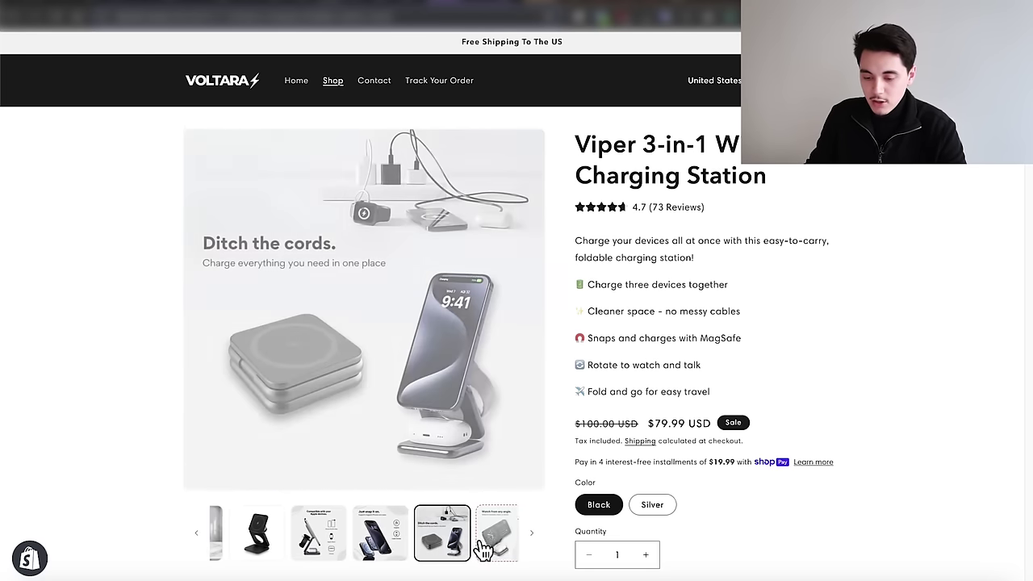
click(303, 532)
click(363, 532)
drag(711, 392, 576, 240)
click(577, 245)
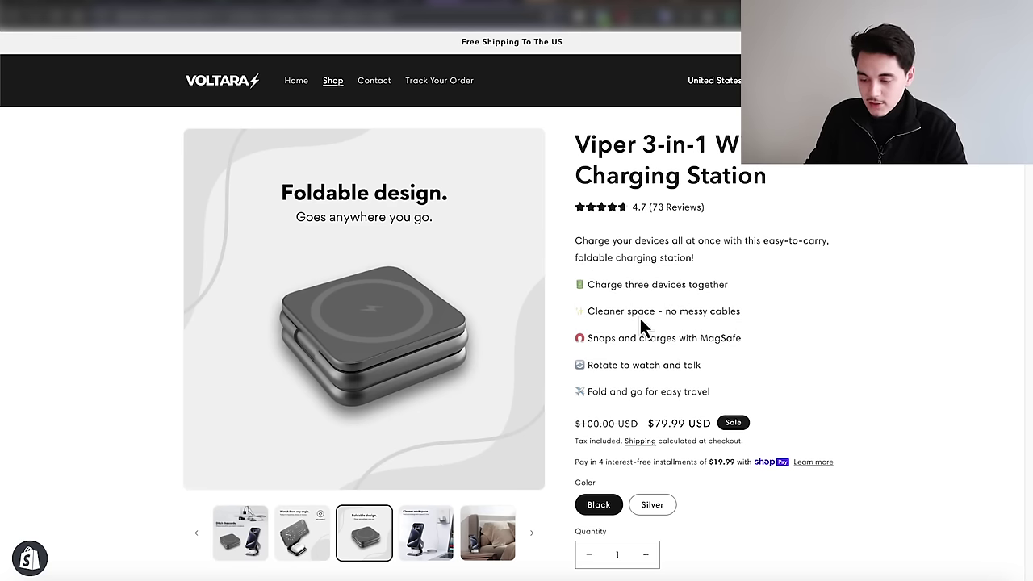
Step: Examine the product details and the image-with-text feature rows further down the finished product page
scroll(553, 258, down, 6)
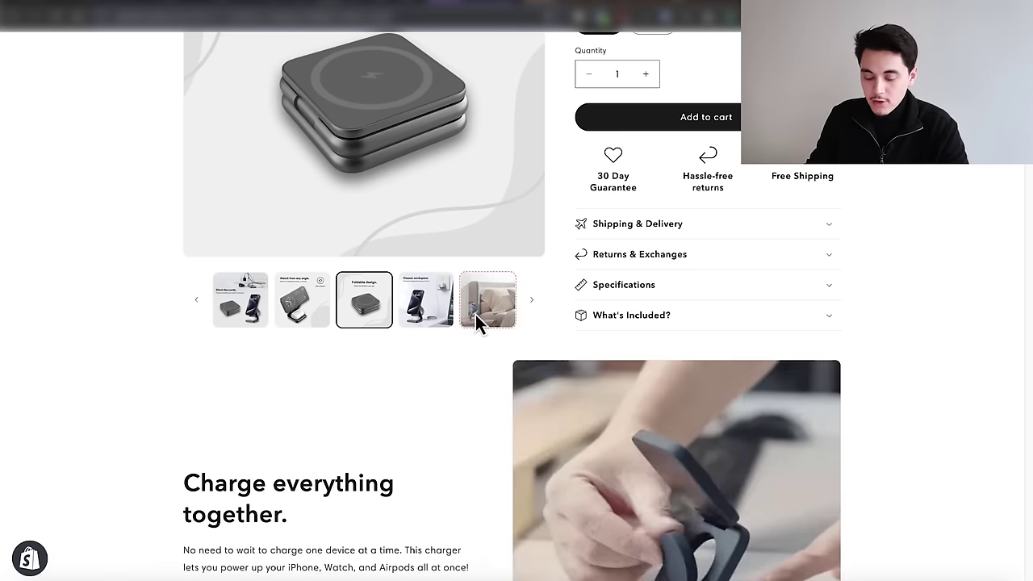
scroll(404, 284, down, 2)
scroll(493, 282, down, 1)
scroll(479, 243, down, 1)
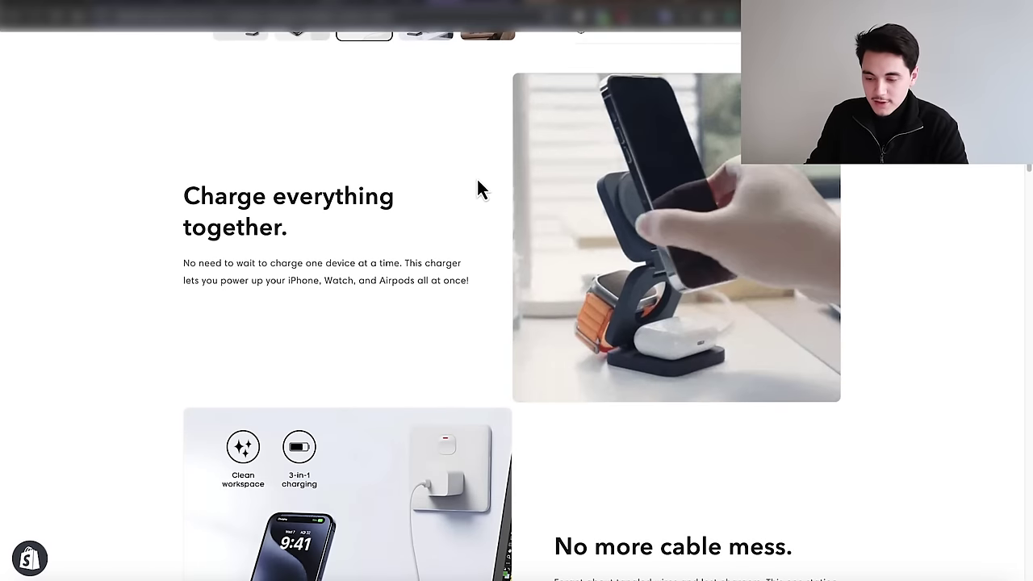
scroll(490, 228, down, 12)
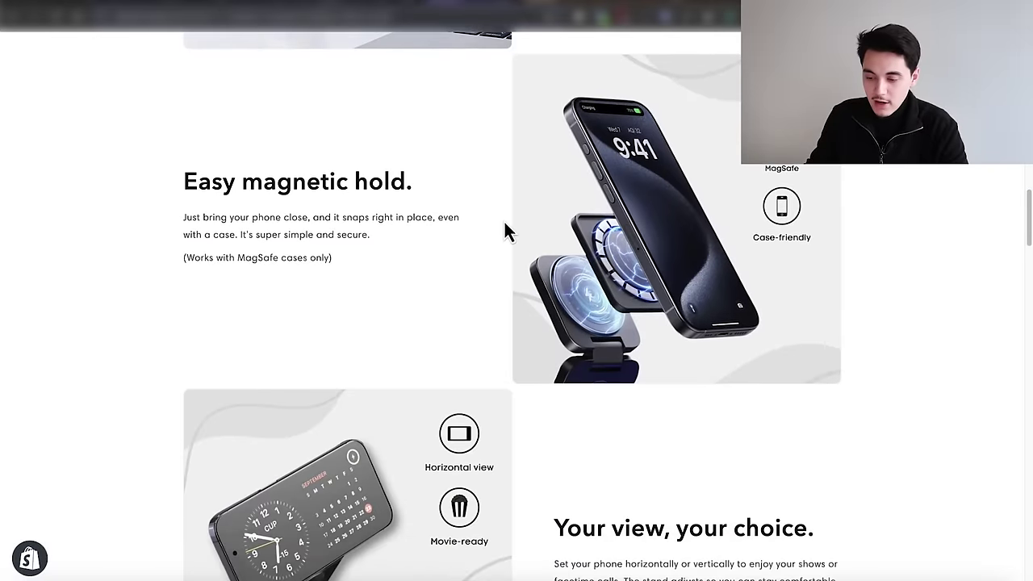
Step: Examine the testimonials, the money-back promise banner and the FAQ on the lower part of the finished product page
scroll(501, 224, down, 10)
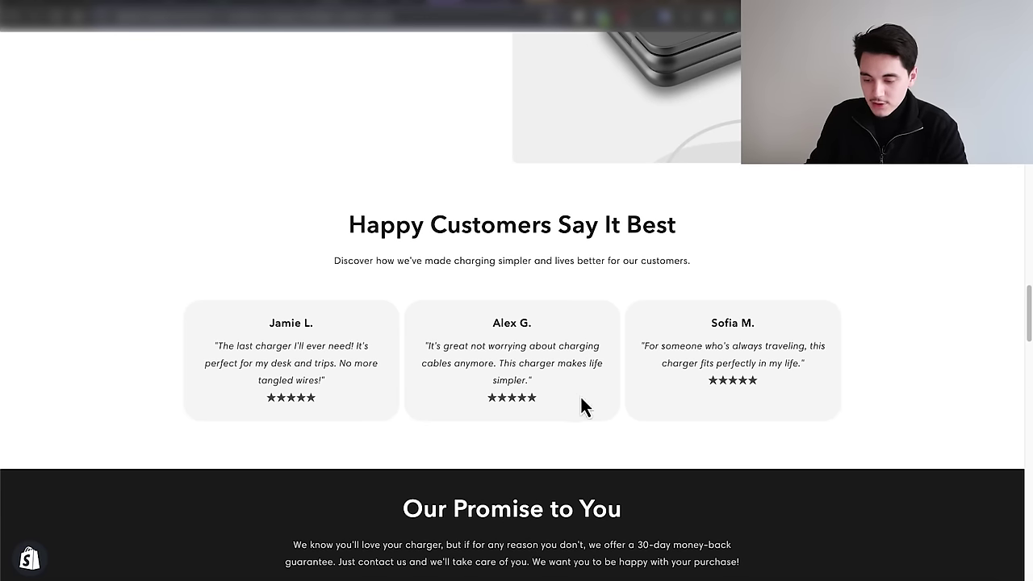
scroll(565, 388, down, 3)
scroll(650, 417, down, 3)
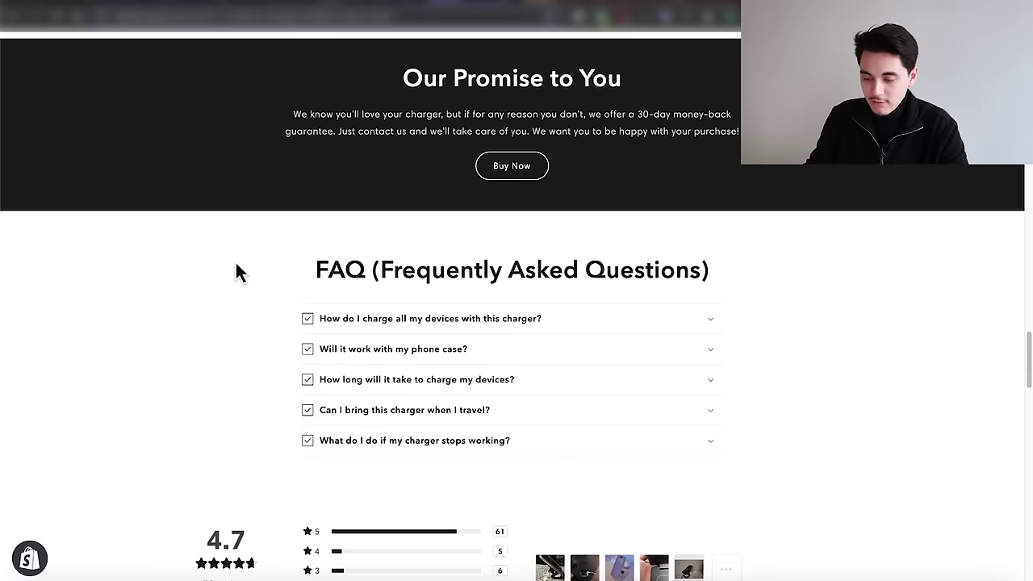
scroll(824, 440, down, 2)
scroll(108, 81, down, 3)
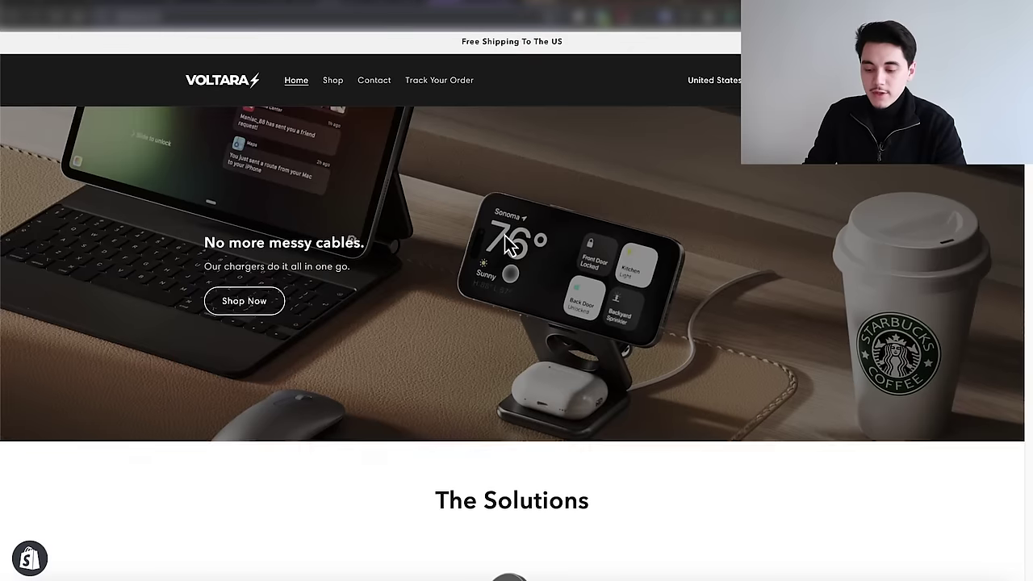
Step: Check the homepage's product collection, then browse AliExpress's related items for similar wireless chargers and view individual listings
scroll(484, 245, down, 4)
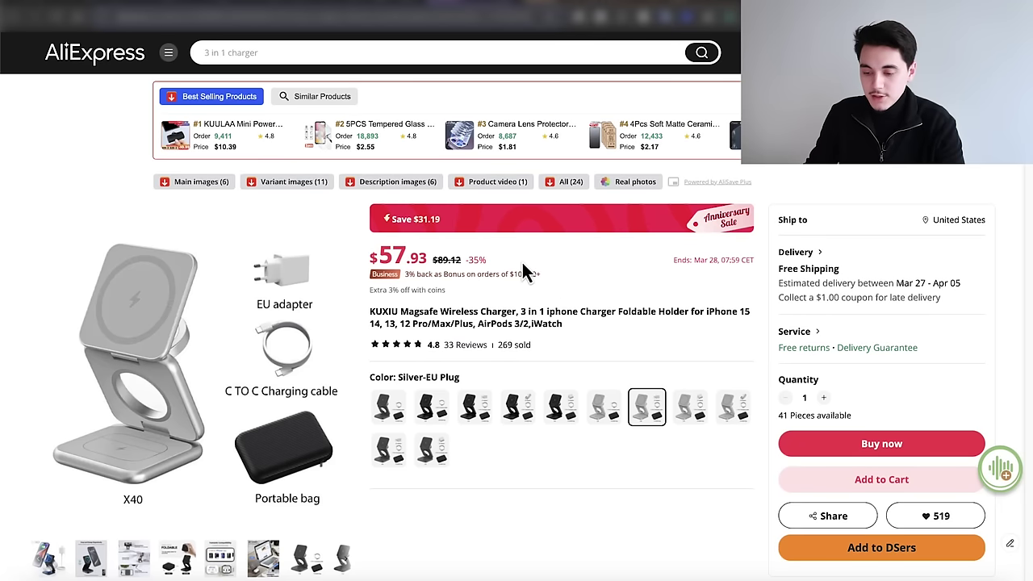
scroll(561, 273, down, 10)
scroll(499, 251, up, 3)
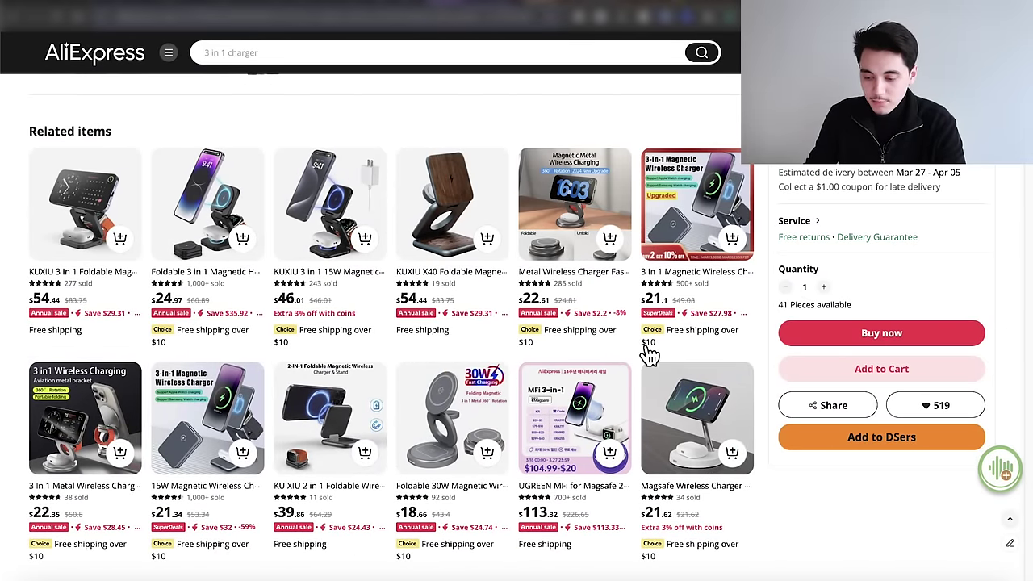
click(496, 446)
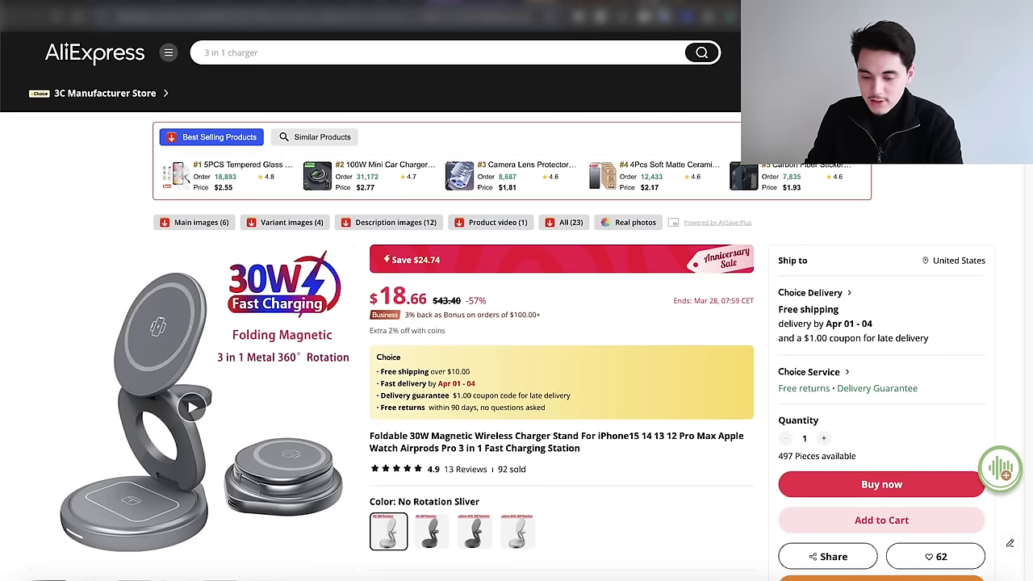
key(alt+Left)
scroll(404, 346, down, 2)
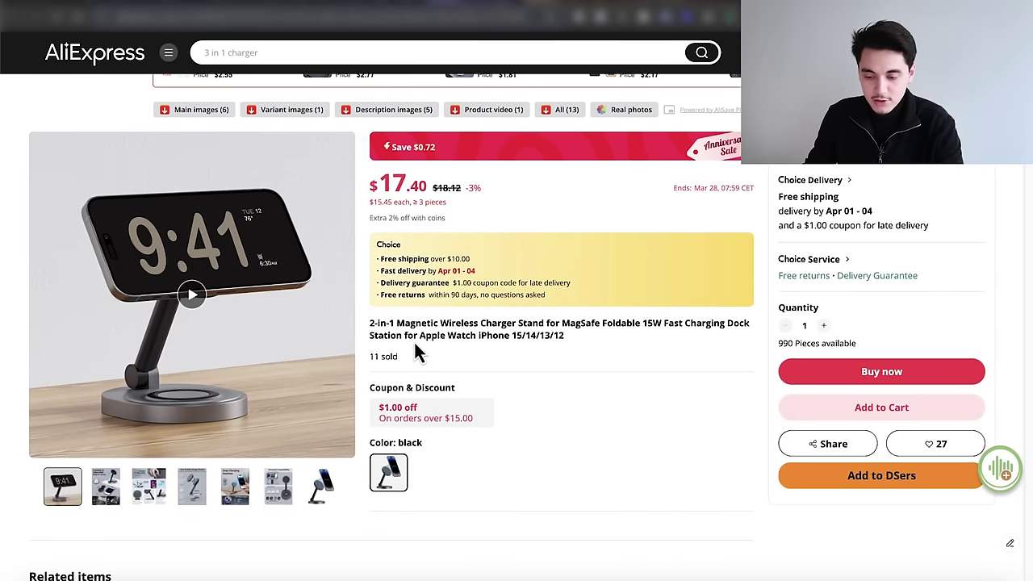
Step: Return to the Voltara homepage and examine its sections from the product collection through the image banner to the mission and icon columns
key(ctrl+Tab)
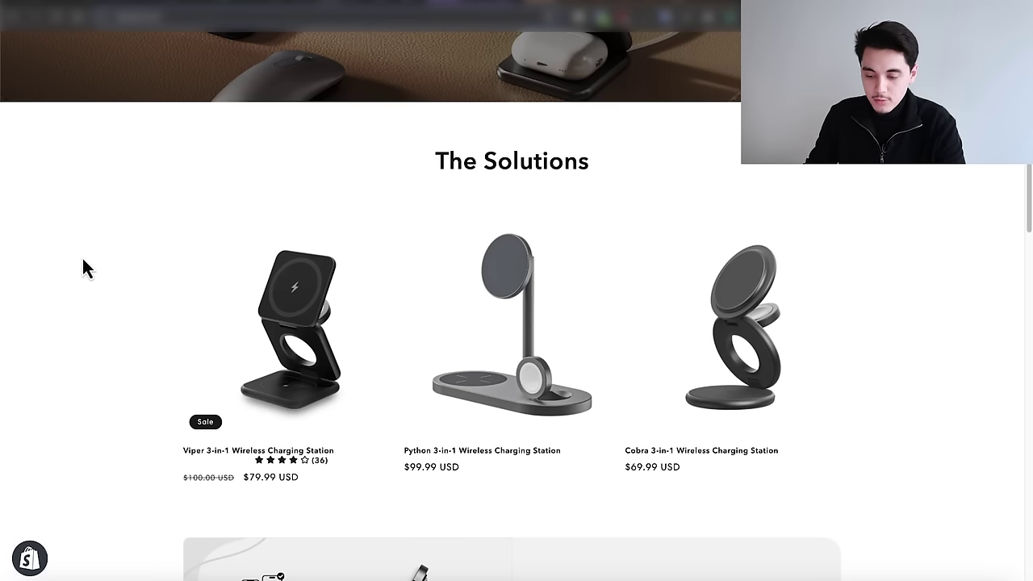
scroll(834, 326, up, 1)
scroll(847, 320, down, 5)
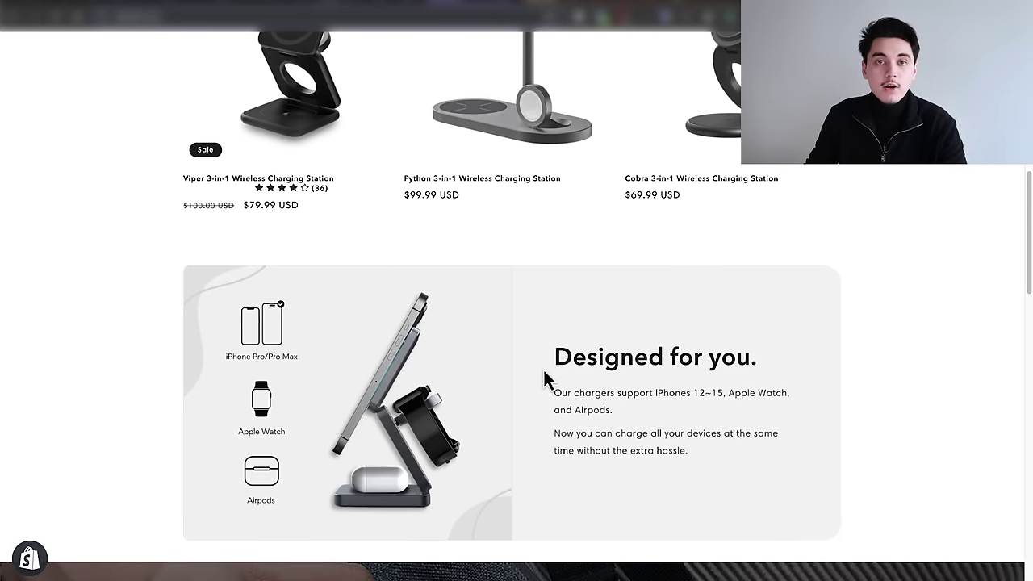
scroll(545, 375, down, 5)
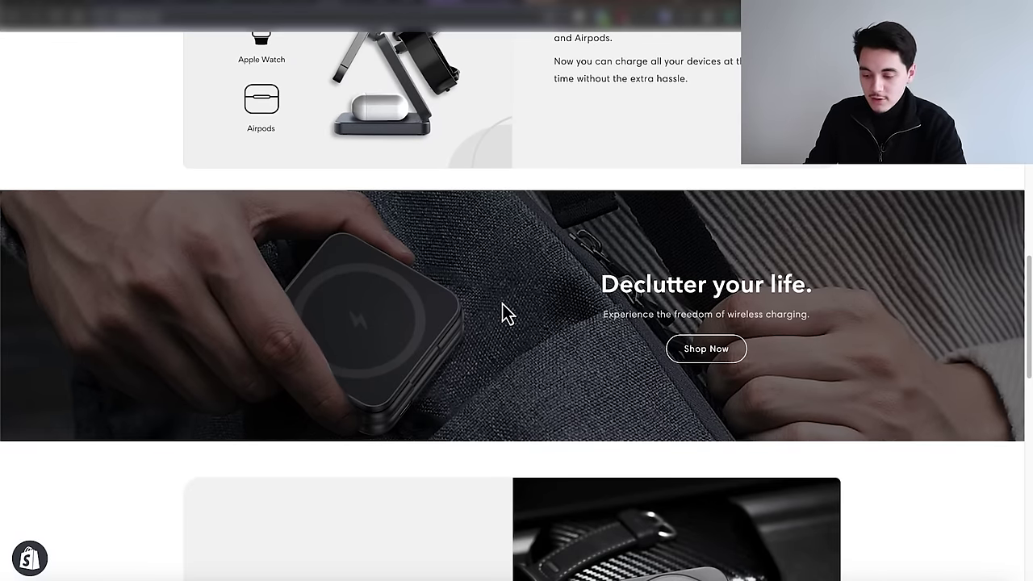
scroll(501, 313, down, 5)
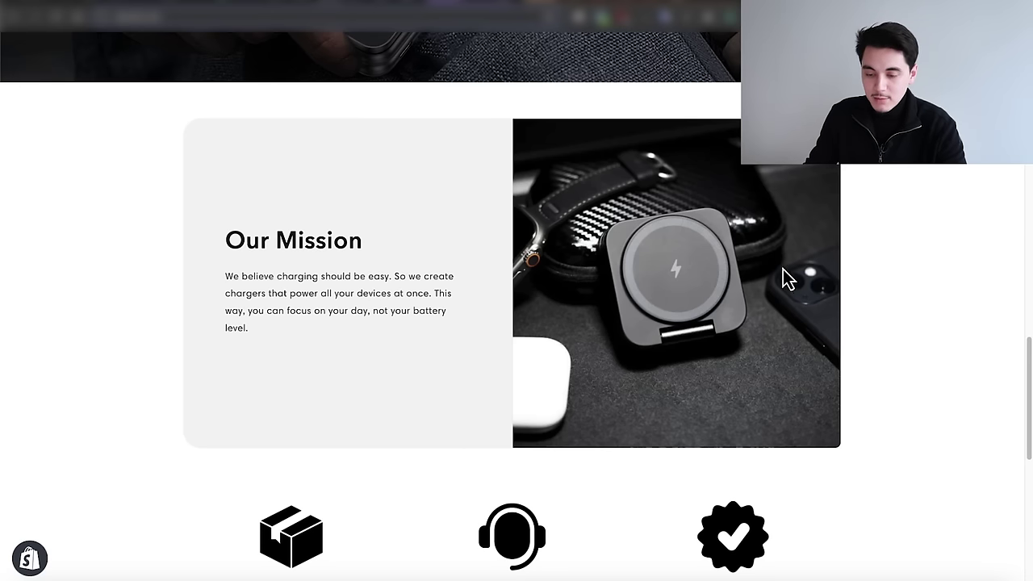
scroll(779, 469, down, 3)
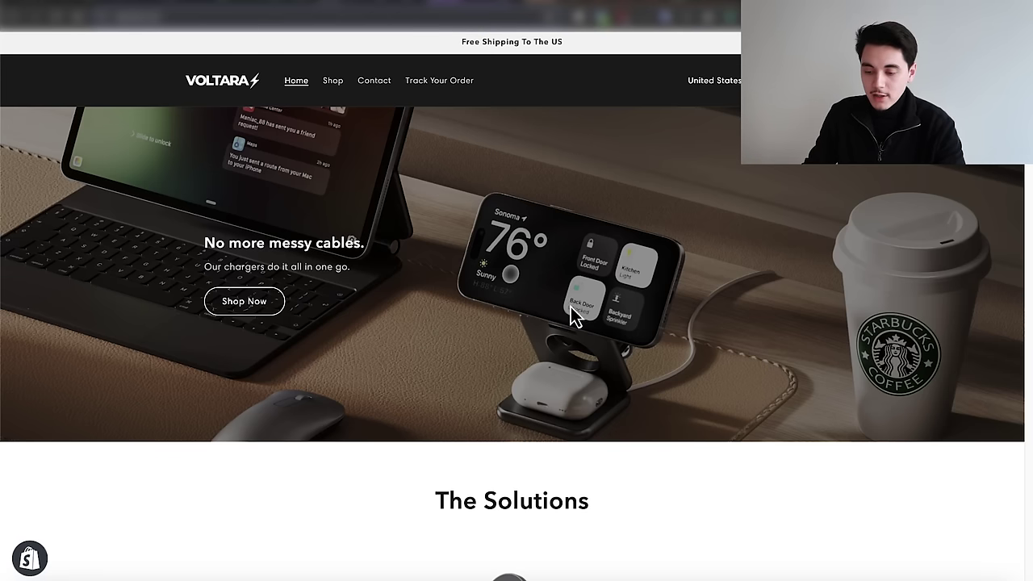
Step: Review the homepage's opening sections against ChatGPT's landing page copy for the hero banner and featured collection
scroll(571, 307, down, 4)
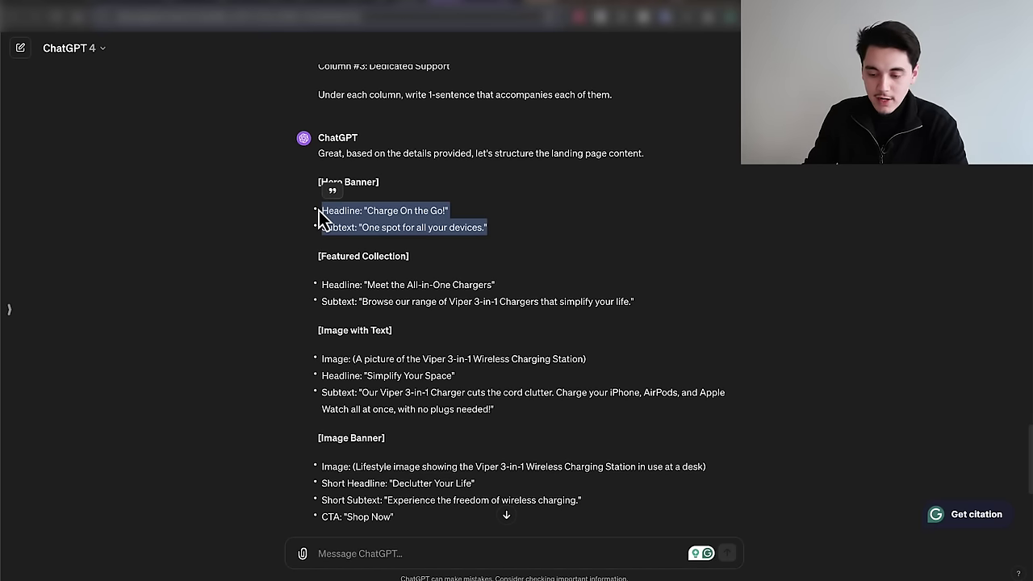
click(320, 217)
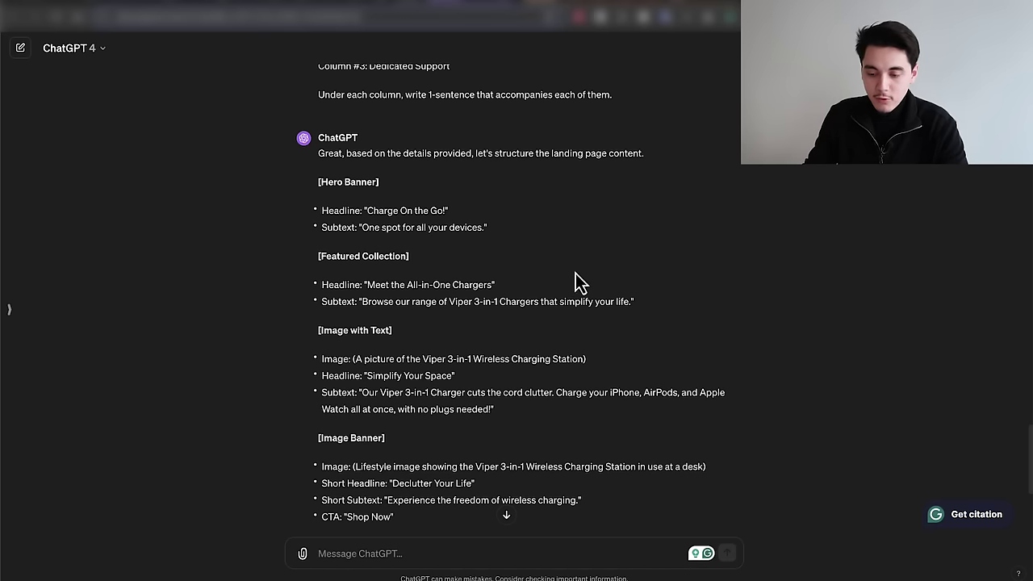
scroll(573, 242, down, 1)
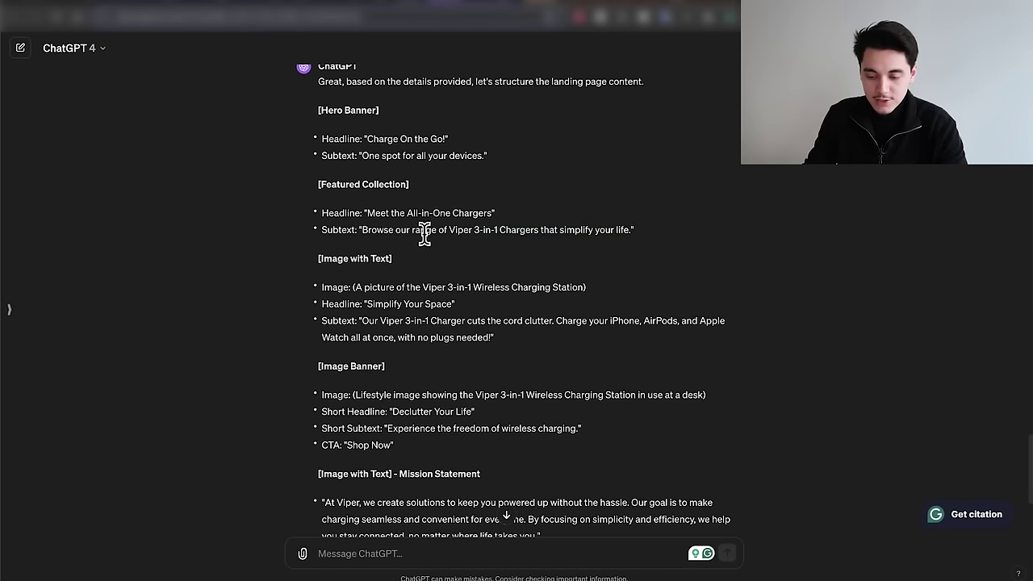